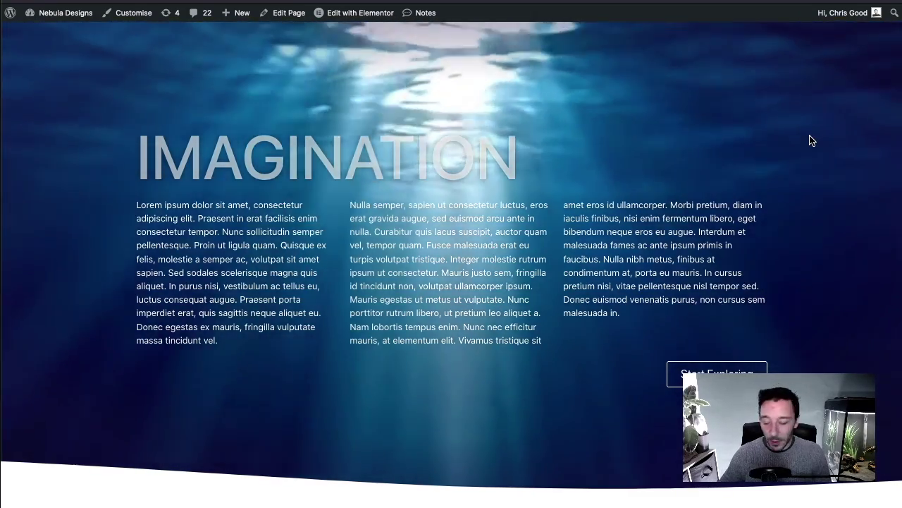
Examine how the second IMAGINATION section's video background, heading and text columns change during scrolling
scroll(809, 140, "down", 10)
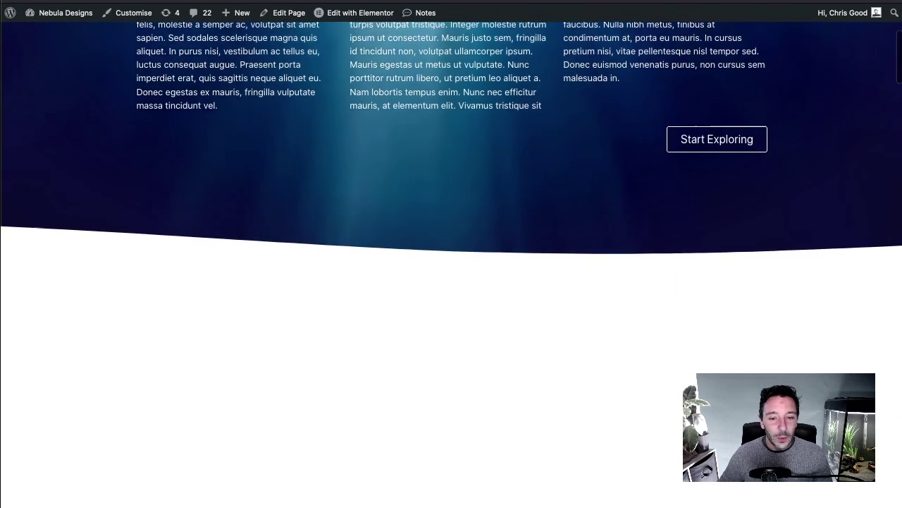
scroll(451, 282, "down", 2)
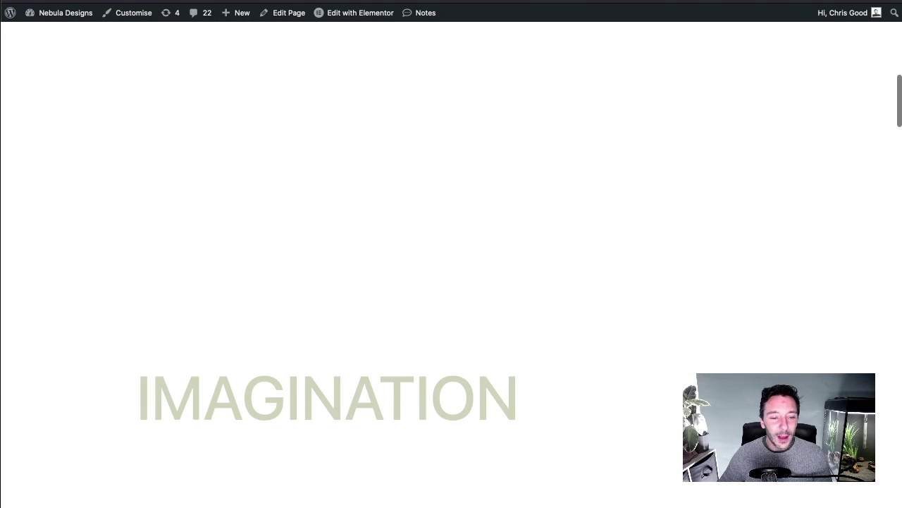
scroll(451, 282, "down", 1)
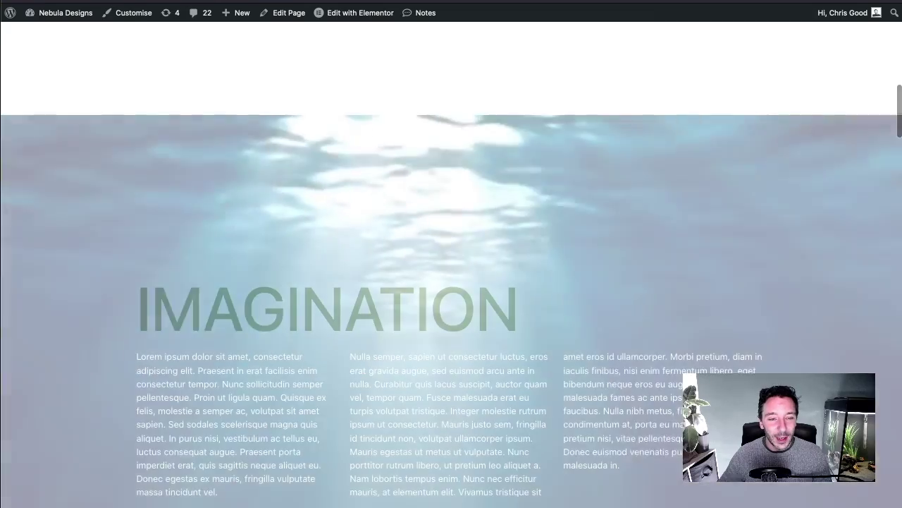
scroll(702, 163, "down", 1)
scroll(698, 158, "down", 2)
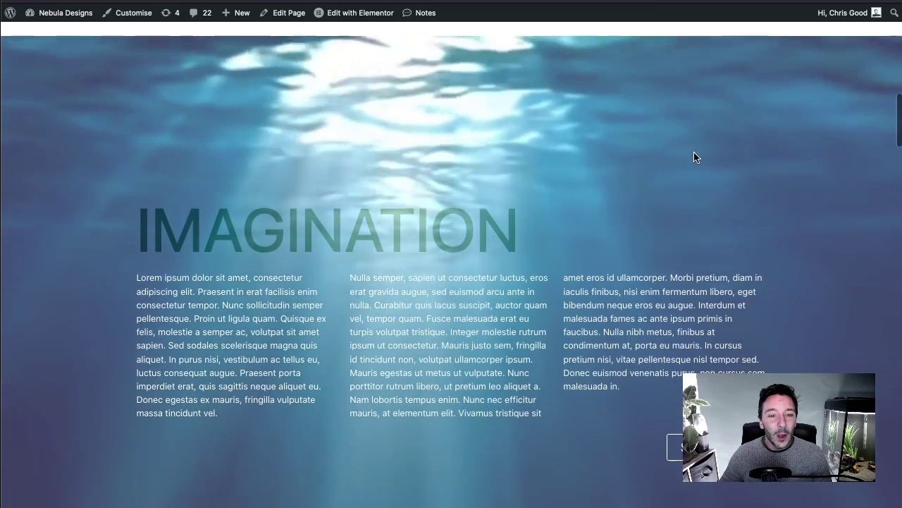
scroll(614, 141, "up", 3)
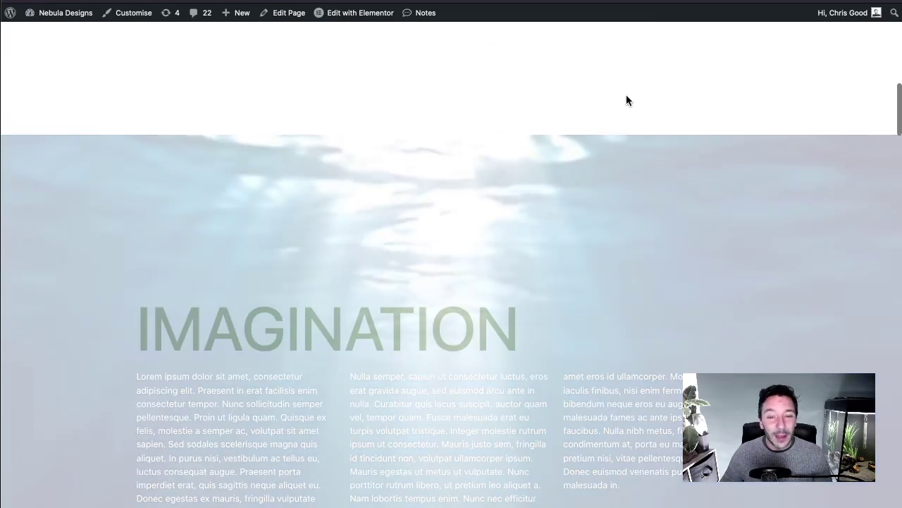
scroll(640, 94, "down", 1)
scroll(654, 189, "down", 1)
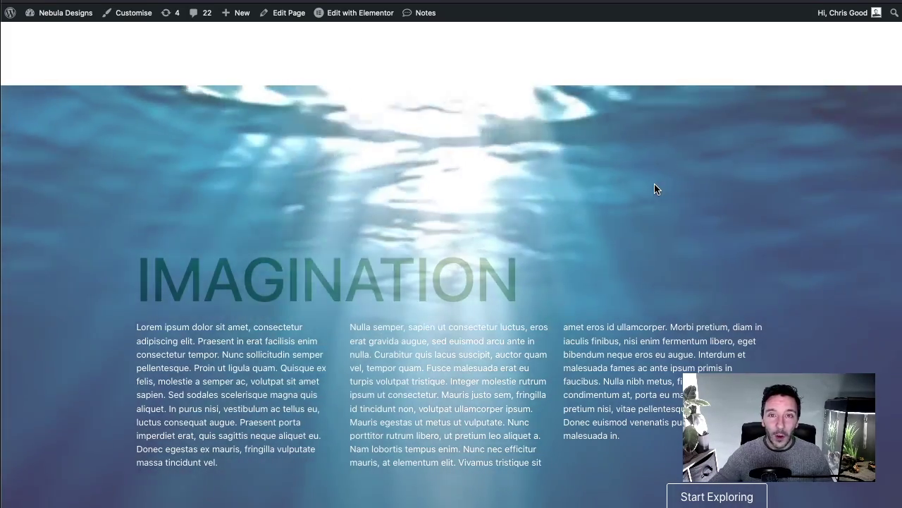
scroll(606, 180, "down", 1)
scroll(507, 218, "up", 2)
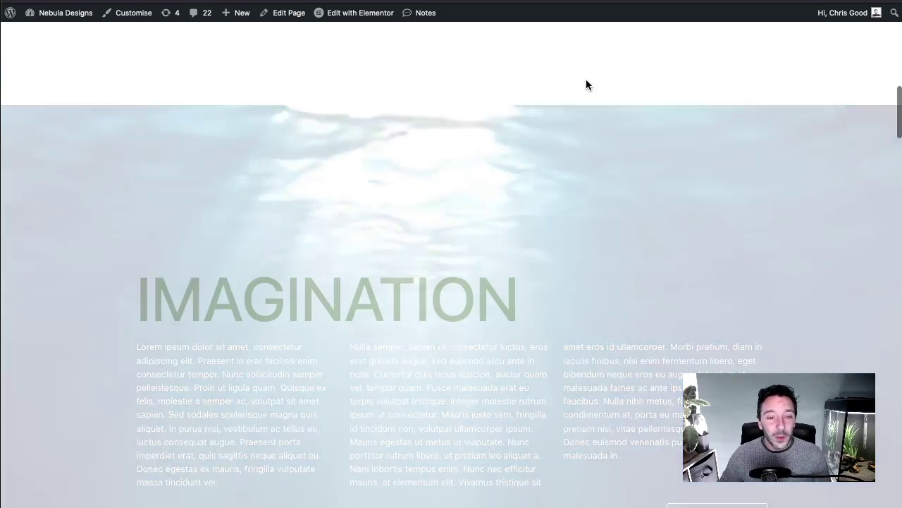
scroll(602, 123, "down", 2)
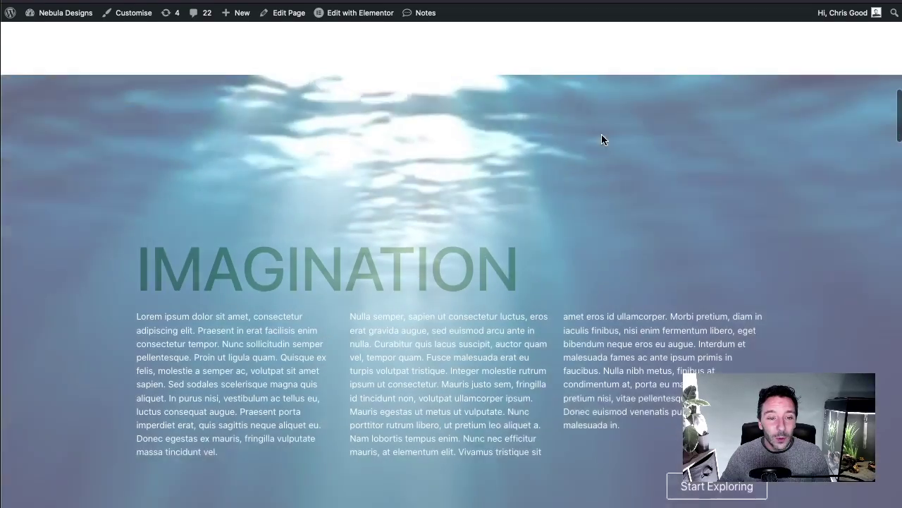
Examine how the EXPLORATION heading moves across the angled mountain video during scrolling
scroll(732, 250, "down", 10)
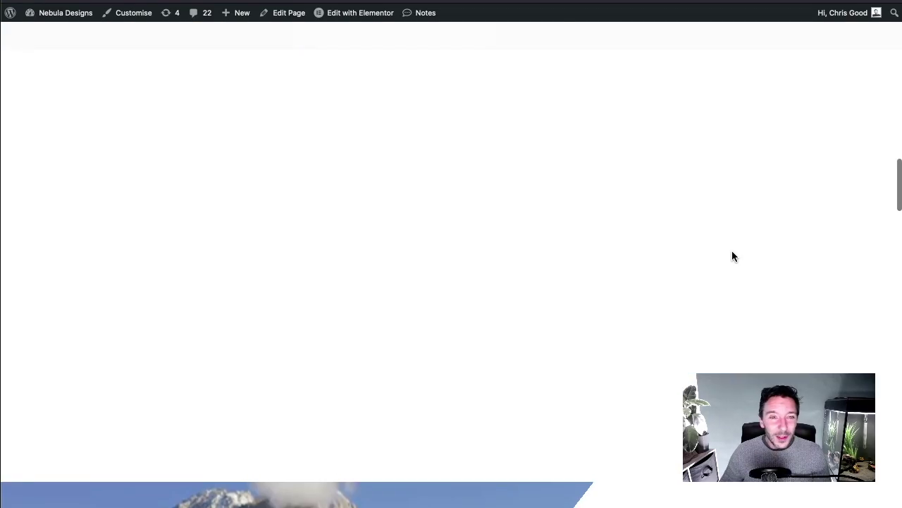
scroll(733, 249, "down", 4)
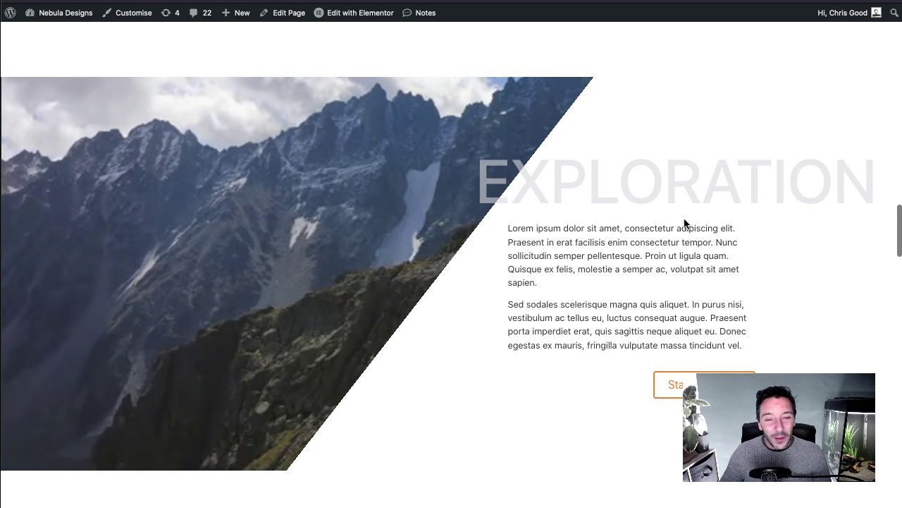
scroll(683, 219, "down", 1)
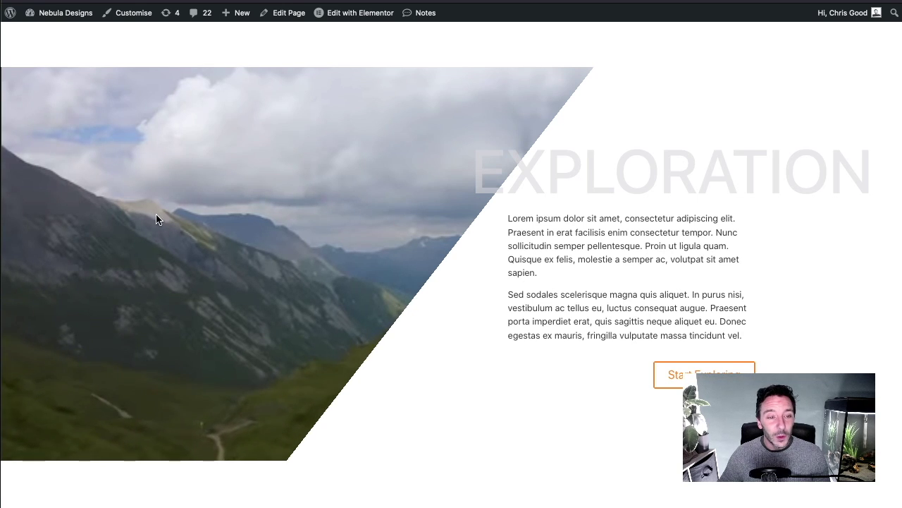
scroll(619, 192, "down", 3)
scroll(620, 194, "up", 3)
scroll(620, 195, "down", 2)
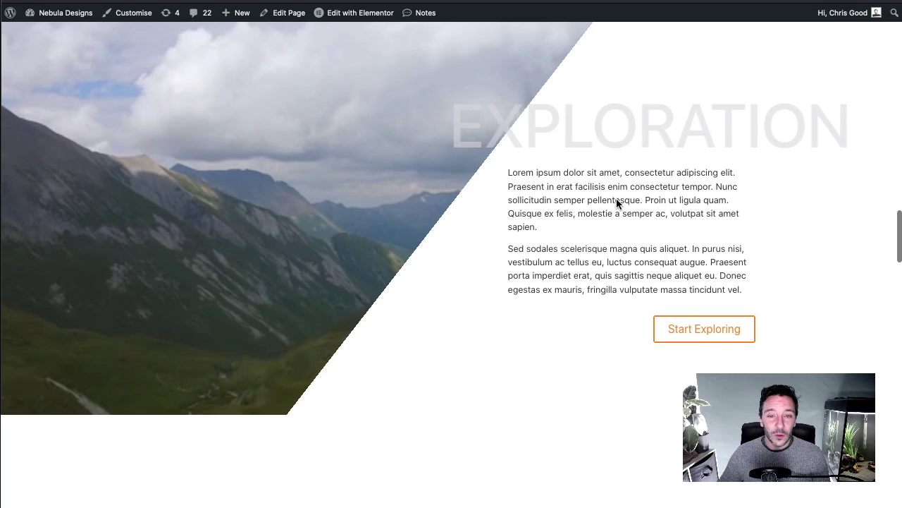
scroll(634, 209, "up", 3)
scroll(648, 215, "down", 3)
scroll(596, 208, "up", 1)
scroll(598, 206, "down", 1)
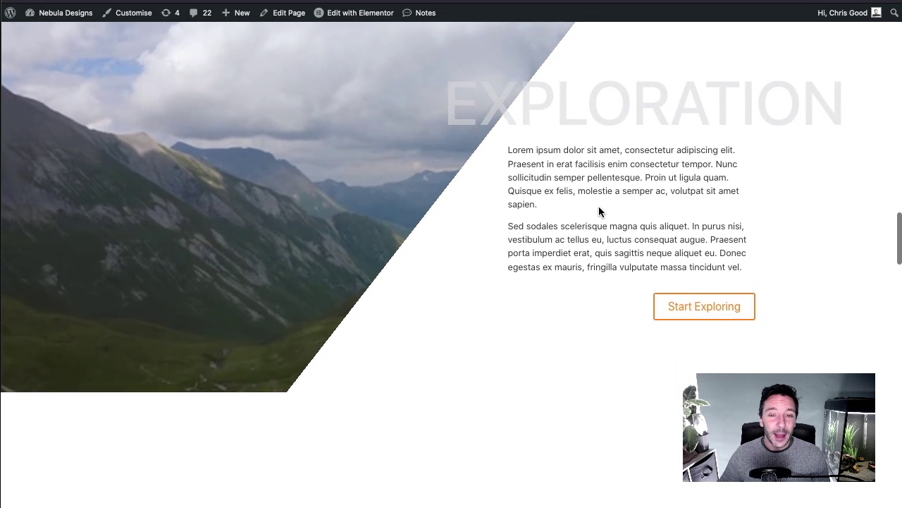
scroll(599, 205, "up", 1)
scroll(596, 201, "down", 1)
scroll(564, 205, "up", 1)
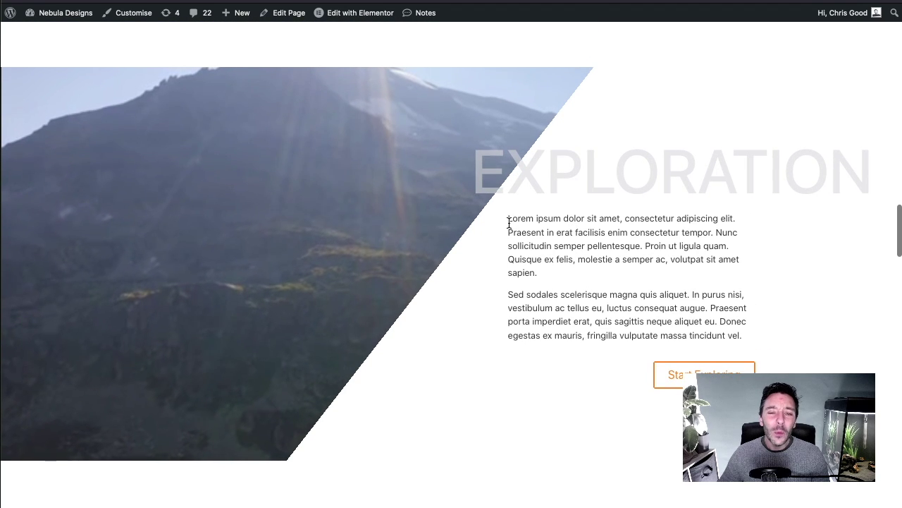
Highlight the two body paragraphs under the EXPLORATION heading to inspect the text beside the angled video
left_click_drag(508, 220, 746, 335)
left_click(751, 332)
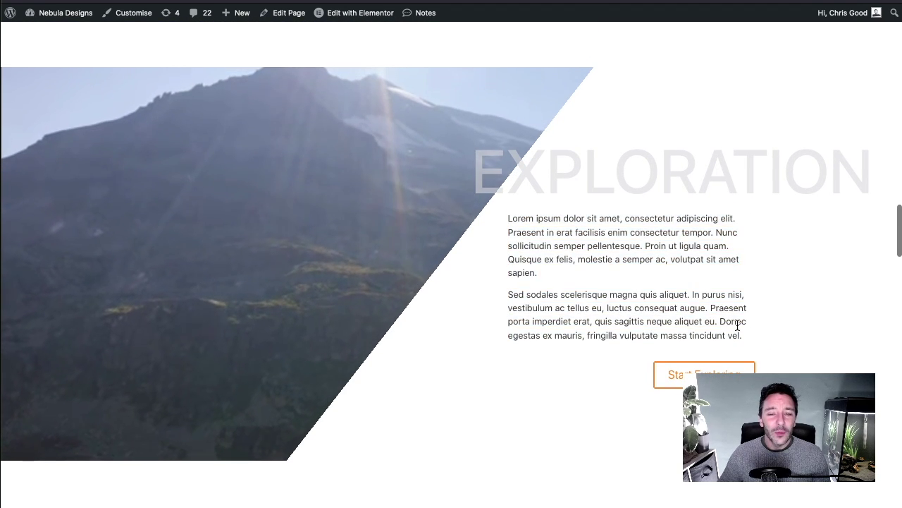
scroll(651, 284, "up", 2)
scroll(606, 314, "down", 3)
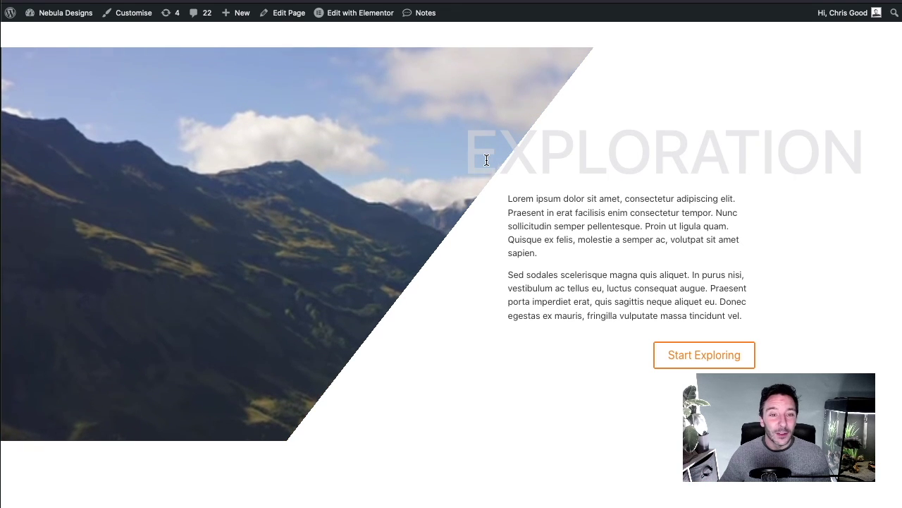
scroll(553, 215, "up", 1)
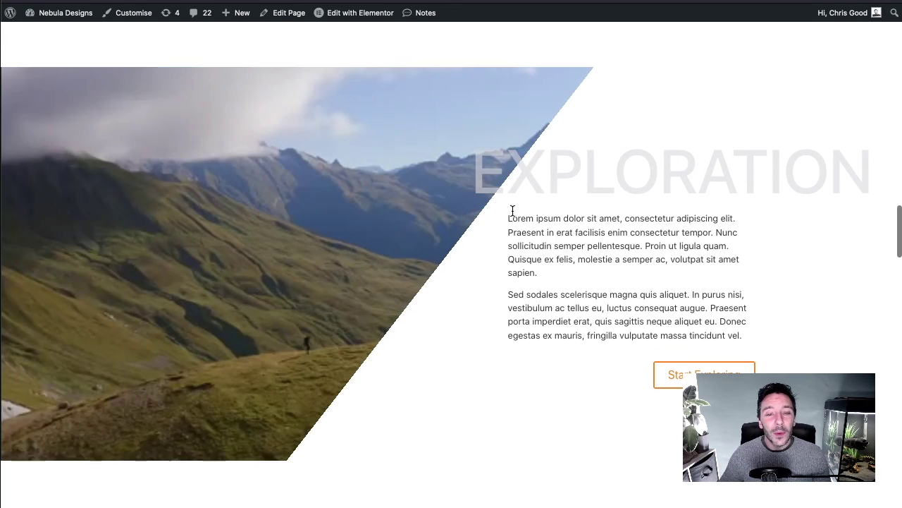
left_click_drag(503, 224, 758, 341)
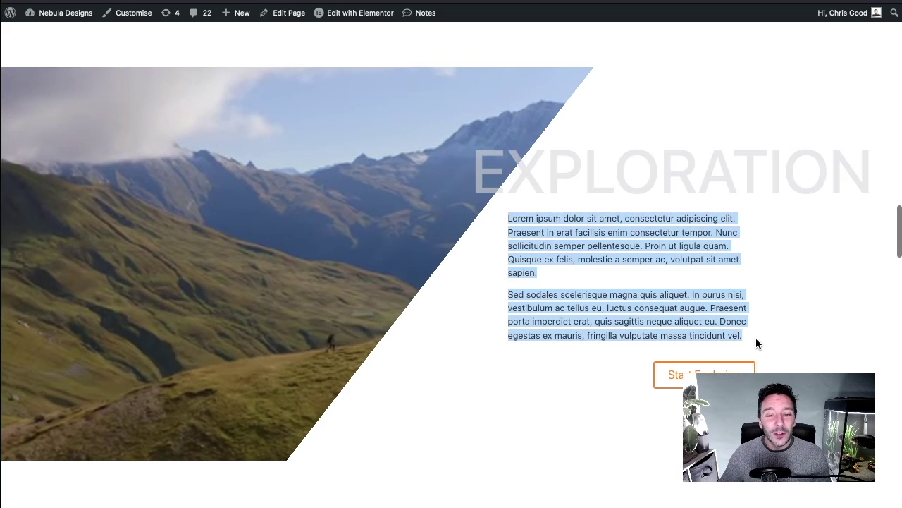
left_click(758, 342)
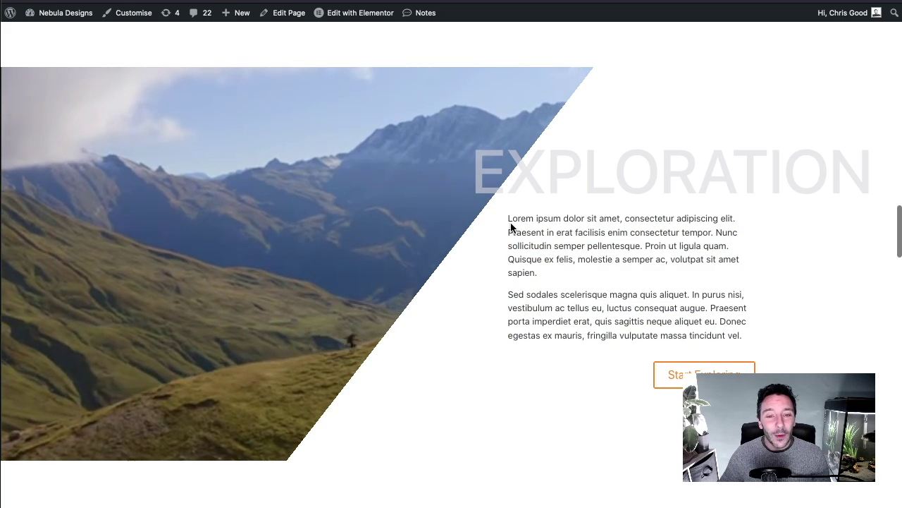
Return to the first IMAGINATION section and highlight its middle text column over the underwater video
scroll(615, 245, "up", 5)
scroll(616, 244, "up", 10)
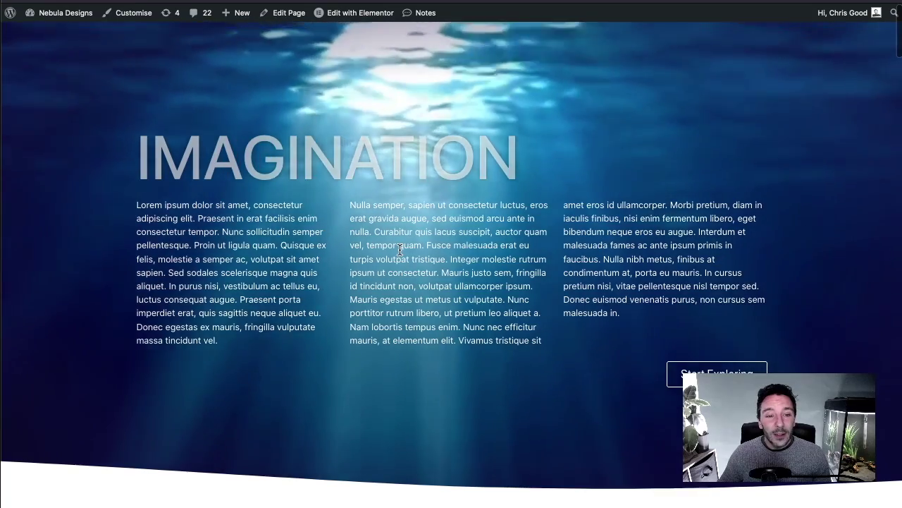
scroll(437, 232, "down", 1)
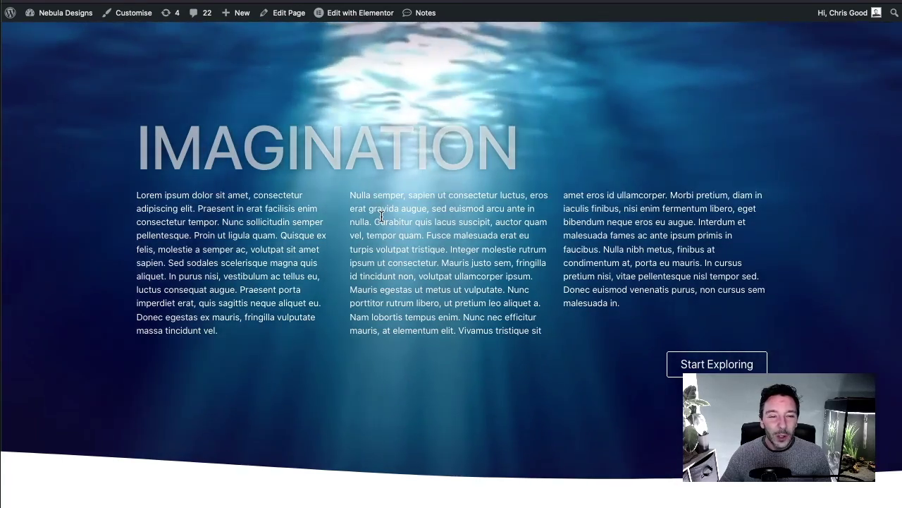
left_click_drag(349, 208, 436, 255)
left_click(392, 261)
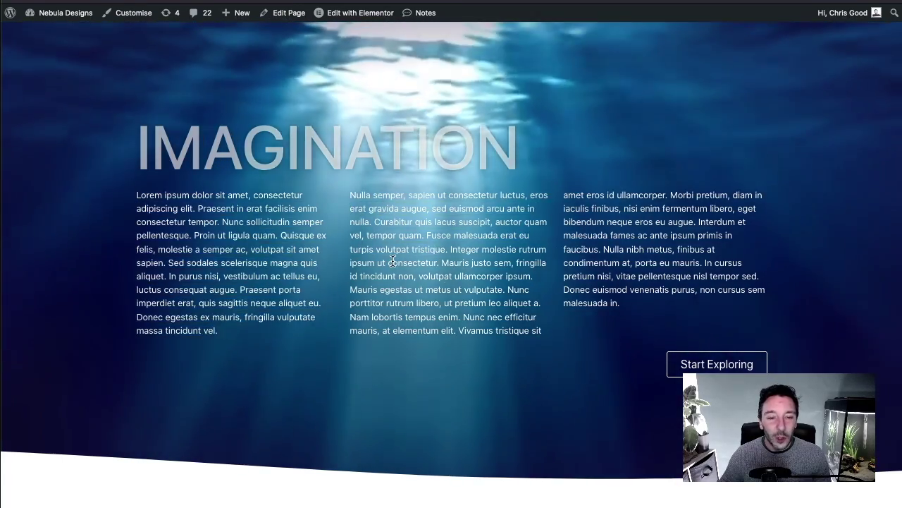
left_click_drag(350, 194, 518, 289)
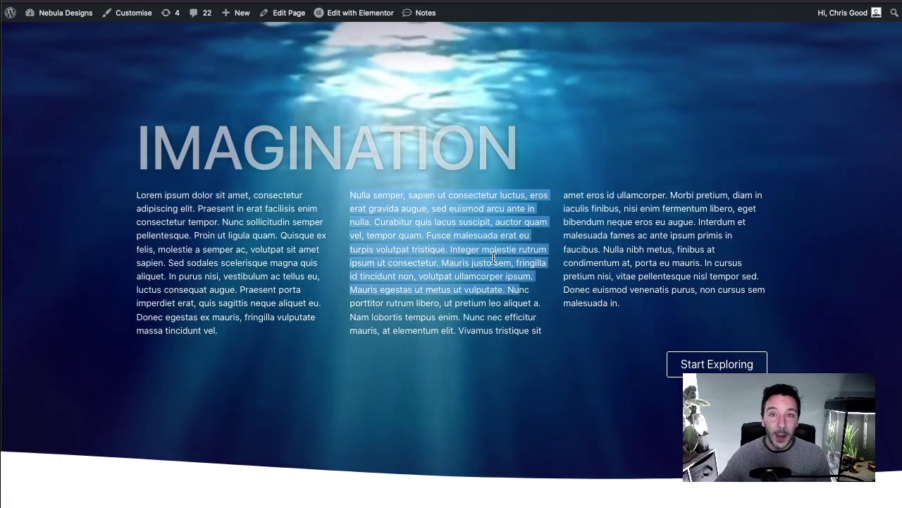
left_click(584, 213)
scroll(585, 212, "down", 2)
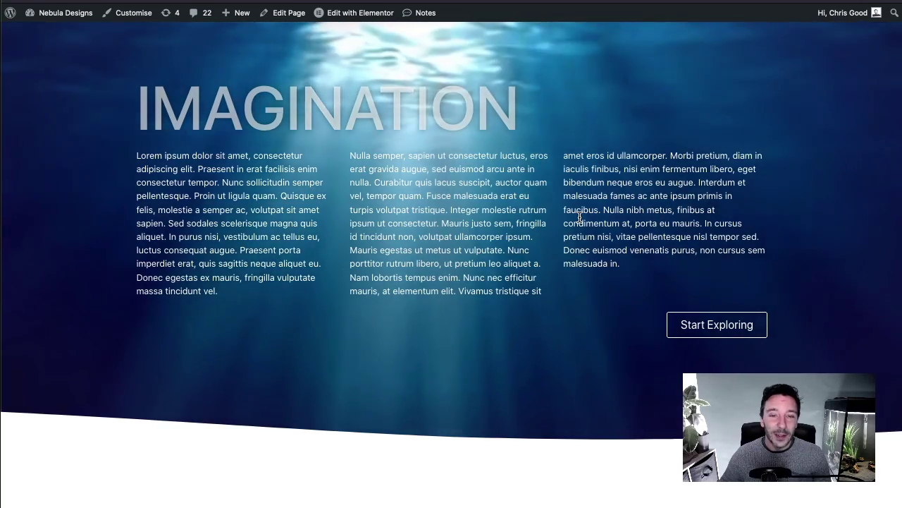
Revisit the EXPLORATION section and compare its highlighted body paragraphs with the moving heading and angled video
scroll(579, 217, "down", 15)
scroll(580, 221, "down", 10)
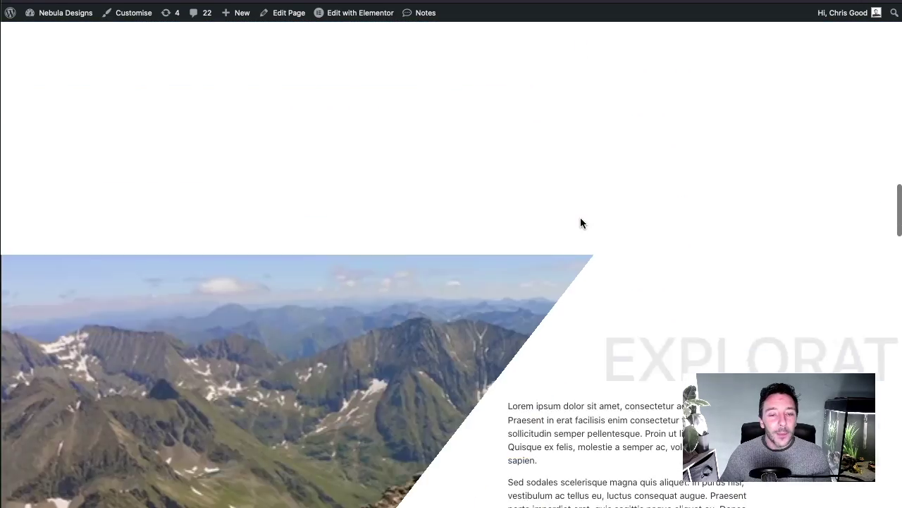
scroll(329, 235, "up", 3)
scroll(329, 235, "down", 3)
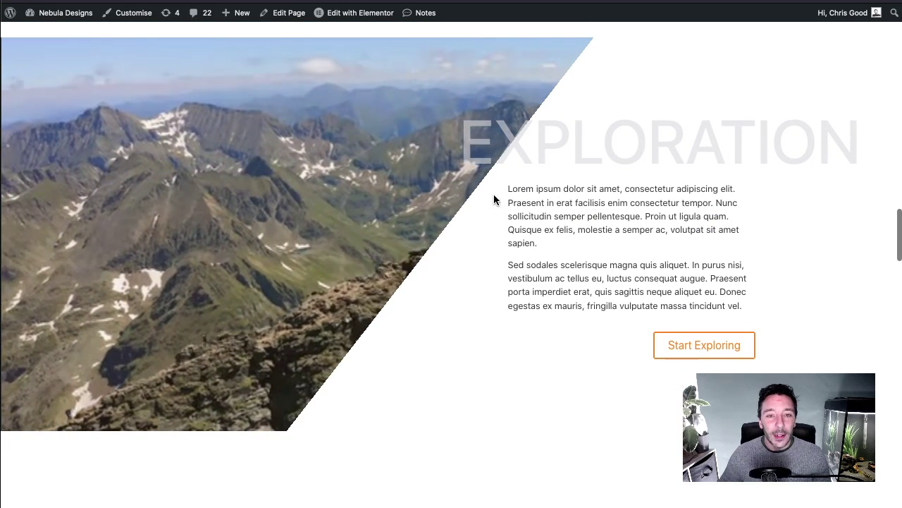
left_click_drag(507, 192, 752, 298)
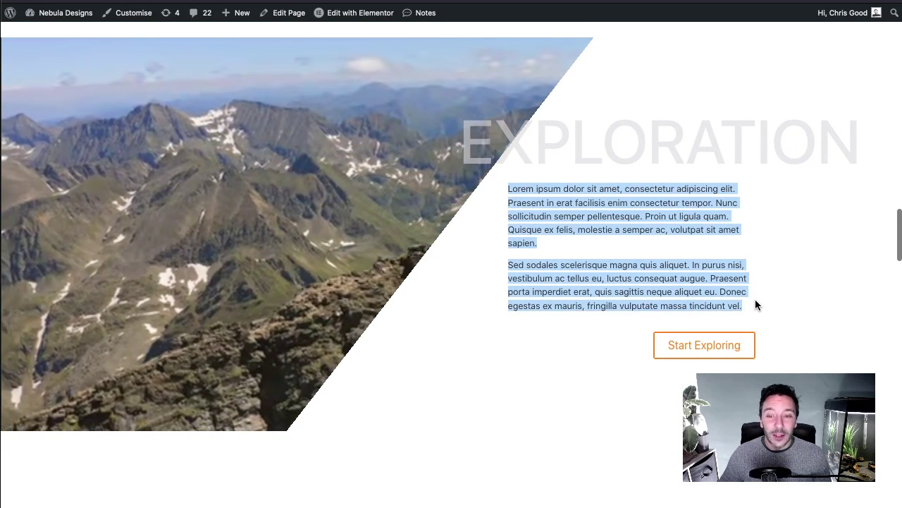
left_click(406, 187)
scroll(406, 187, "up", 2)
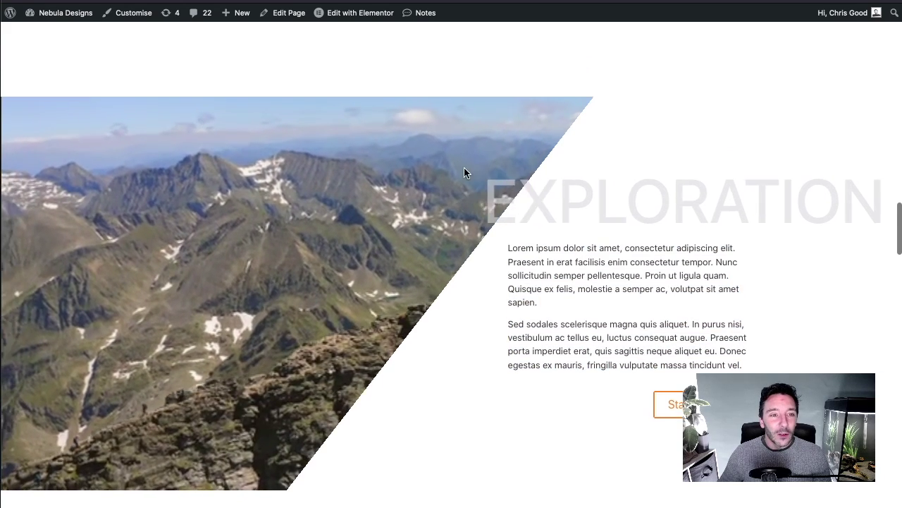
scroll(466, 171, "down", 2)
scroll(564, 176, "up", 1)
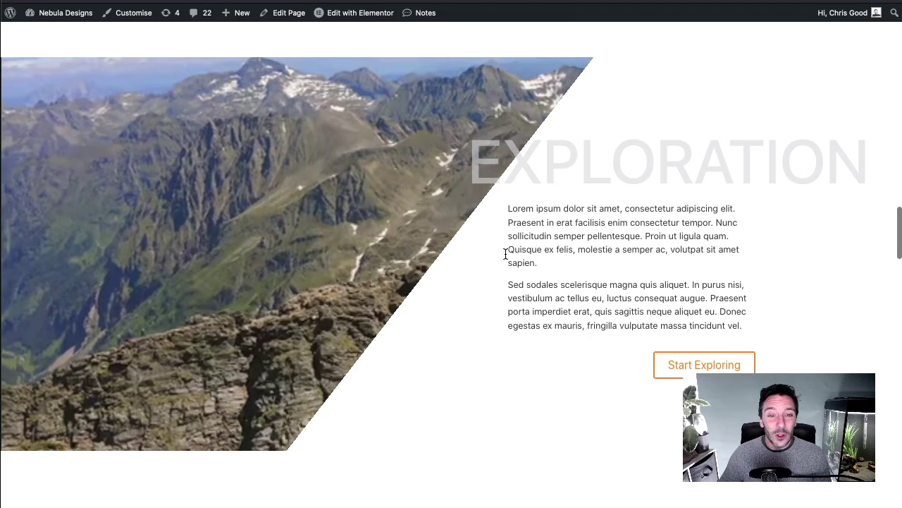
Examine the LIVE YOUR DREAMS section's two angled videos and how its diagonal heading behaves during scrolling
scroll(626, 184, "down", 3)
scroll(630, 184, "down", 7)
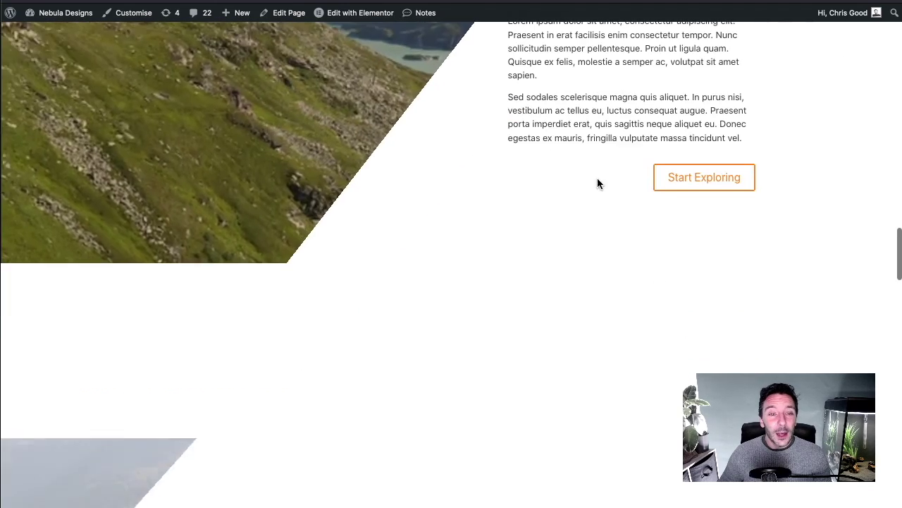
scroll(624, 182, "down", 2)
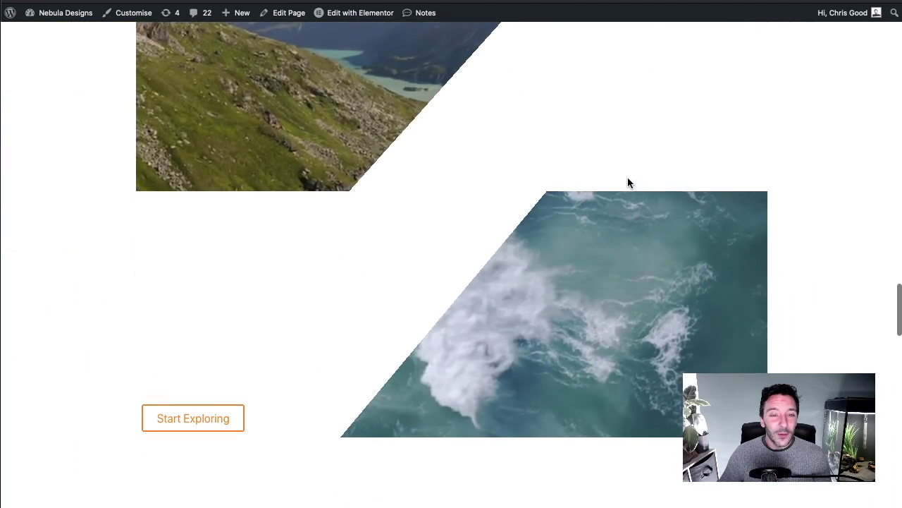
scroll(628, 181, "up", 4)
scroll(600, 178, "down", 3)
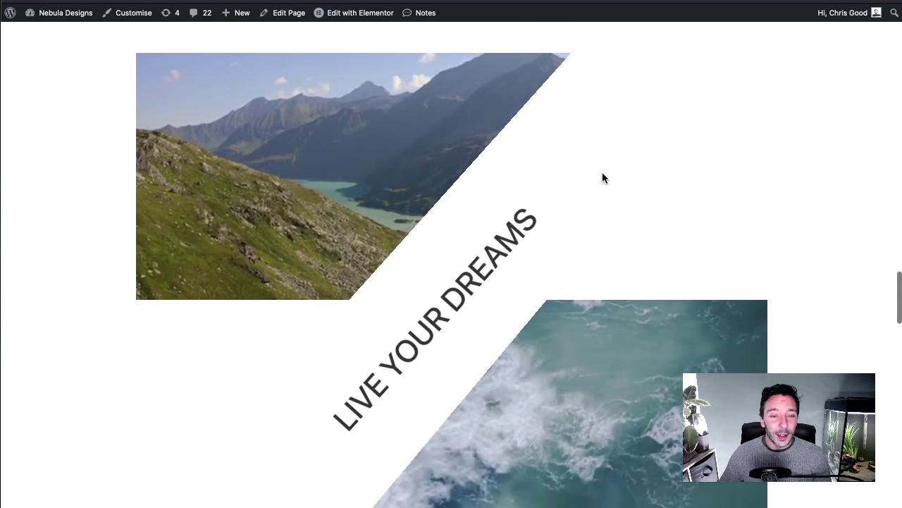
scroll(627, 243, "up", 1)
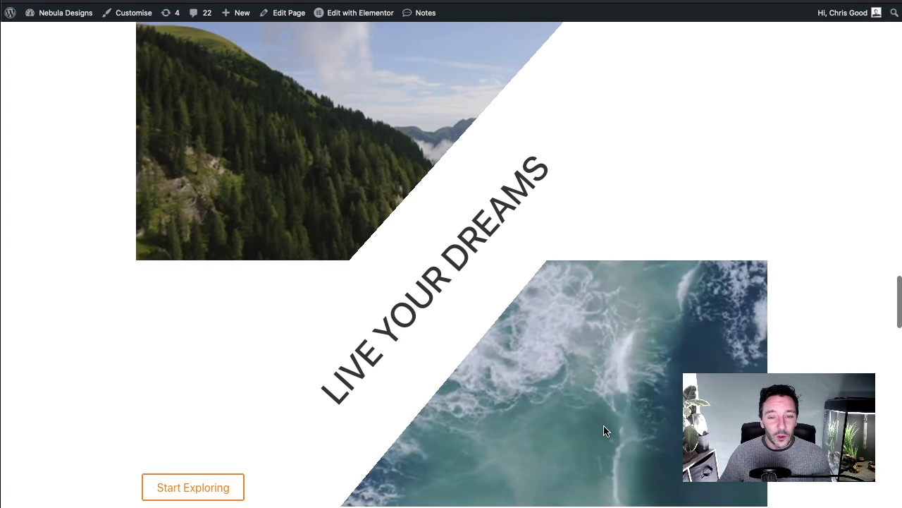
scroll(536, 316, "down", 4)
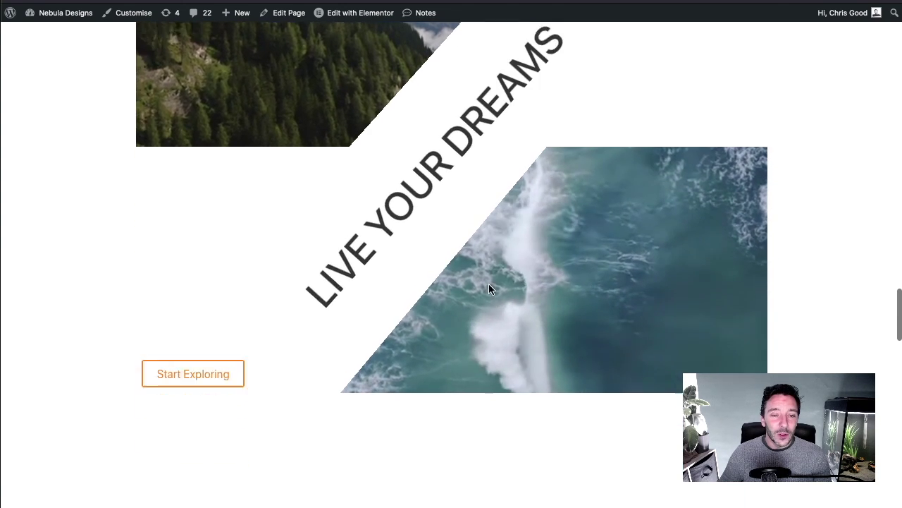
scroll(486, 289, "up", 4)
scroll(495, 341, "up", 2)
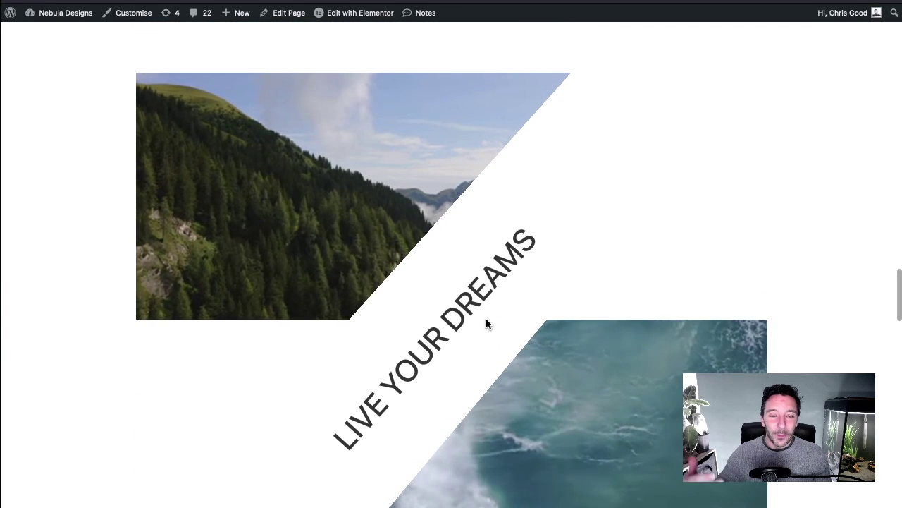
Study how the diagonal LIVE YOUR DREAMS heading shifts between the mountain and ocean videos, down to the Start Exploring button
scroll(467, 318, "down", 7)
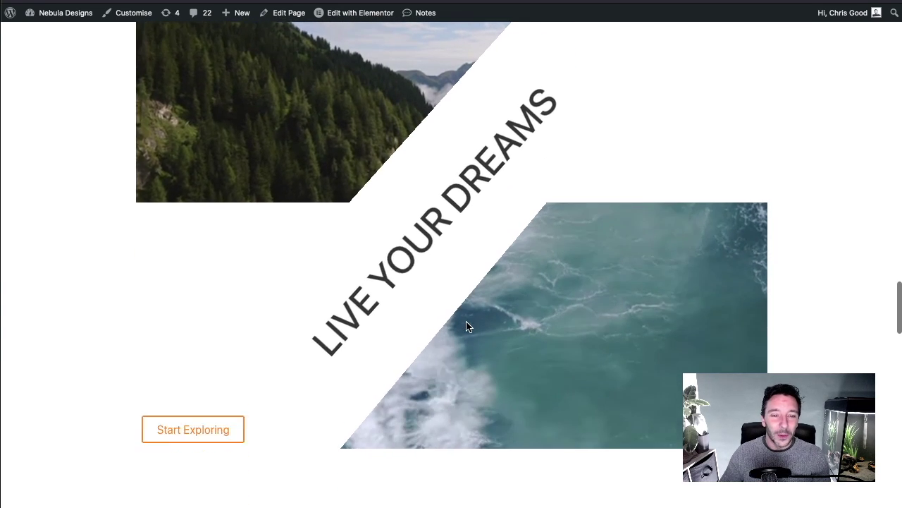
scroll(469, 322, "up", 3)
scroll(472, 304, "up", 4)
scroll(482, 287, "down", 5)
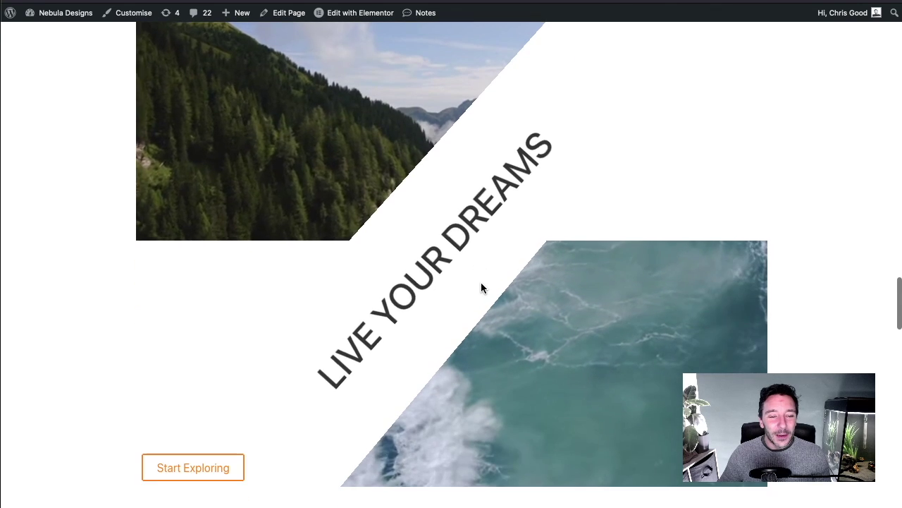
scroll(485, 282, "up", 5)
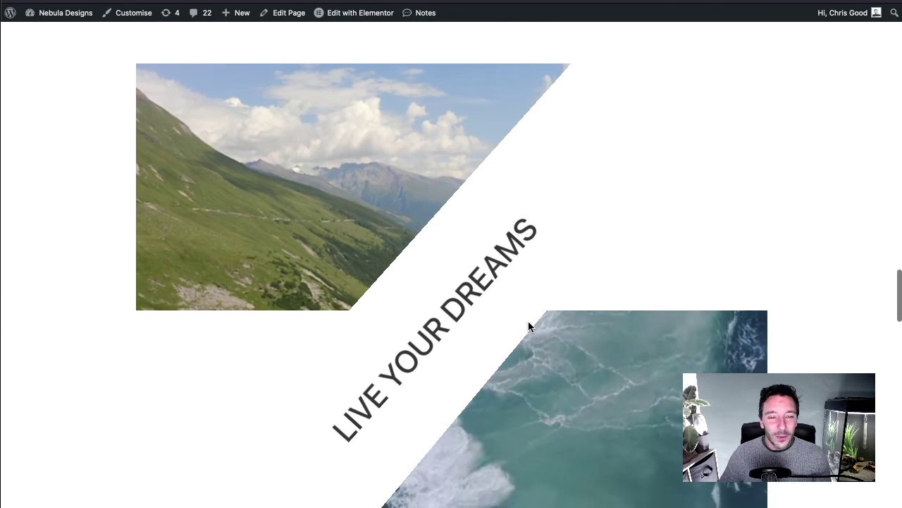
scroll(594, 312, "down", 2)
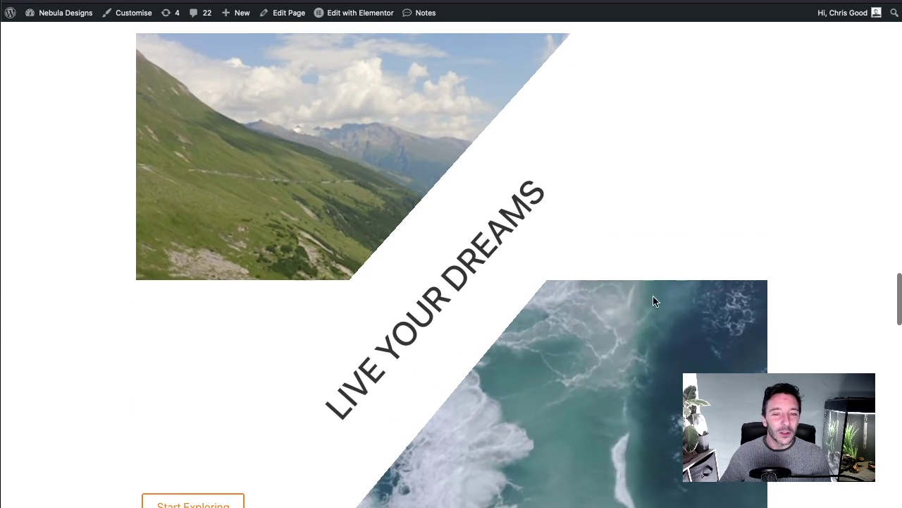
scroll(671, 297, "down", 1)
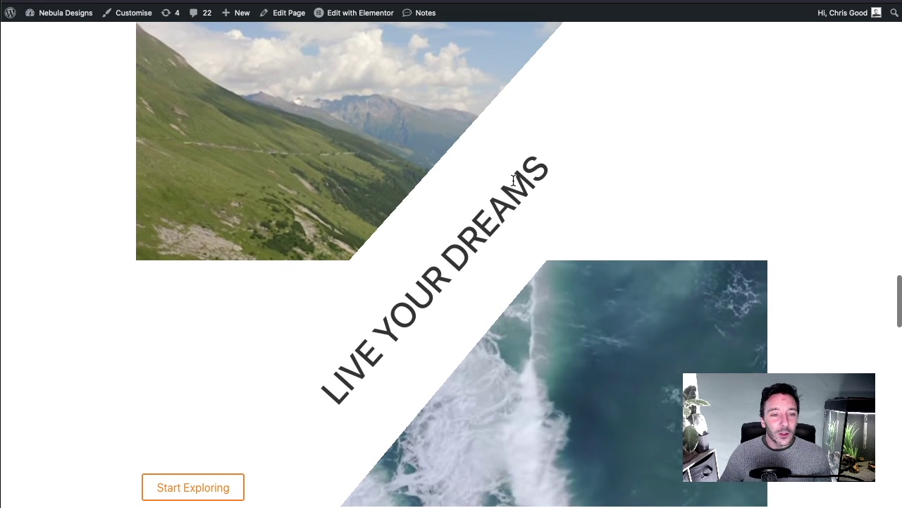
scroll(311, 143, "up", 1)
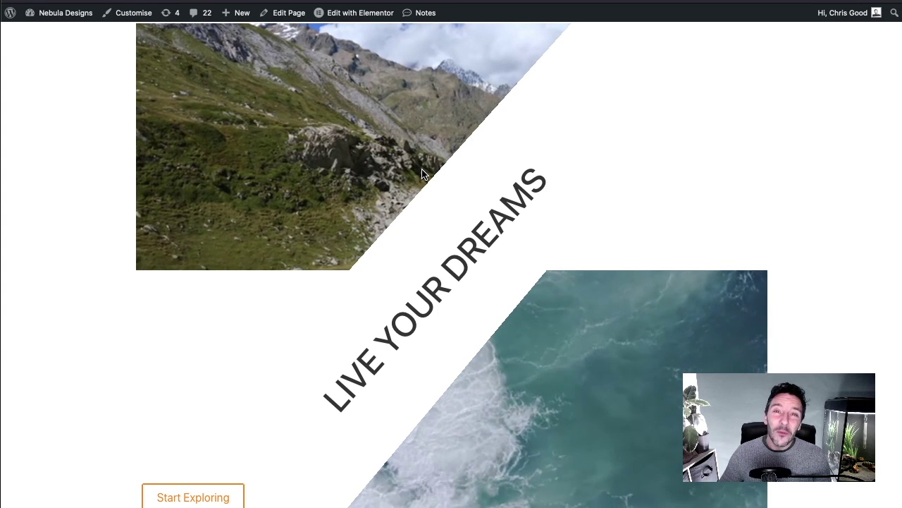
scroll(588, 197, "down", 2)
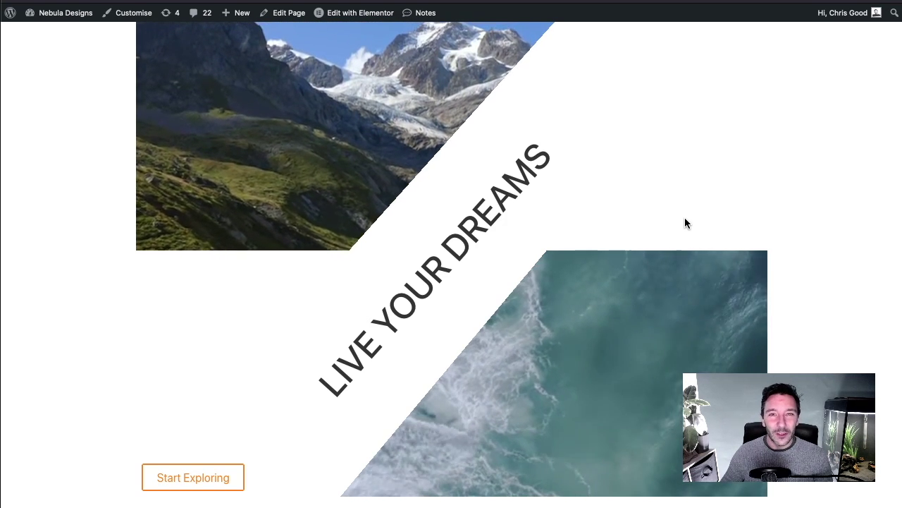
scroll(467, 329, "down", 1)
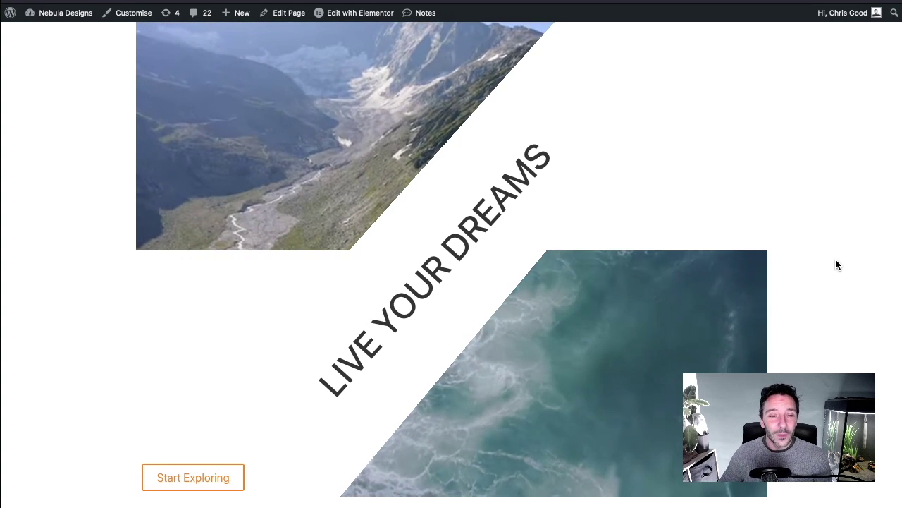
Examine the video-filled EXPLORE lettering and the three translucent package cards over the mountain video background
scroll(836, 264, "down", 2)
scroll(451, 253, "down", 6)
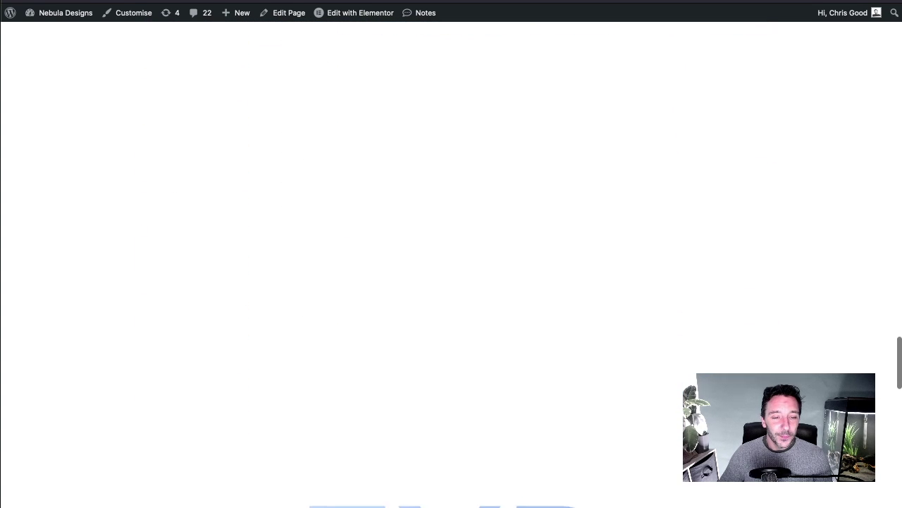
scroll(452, 282, "down", 5)
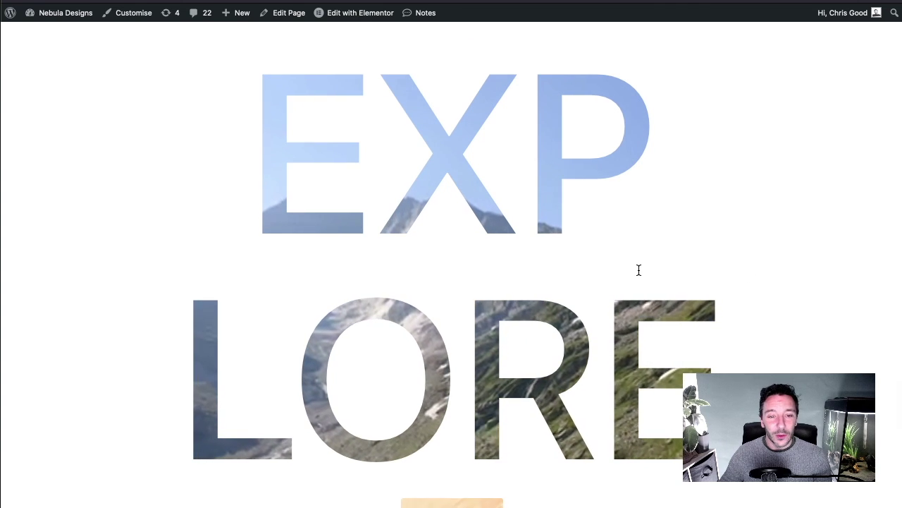
scroll(638, 270, "down", 1)
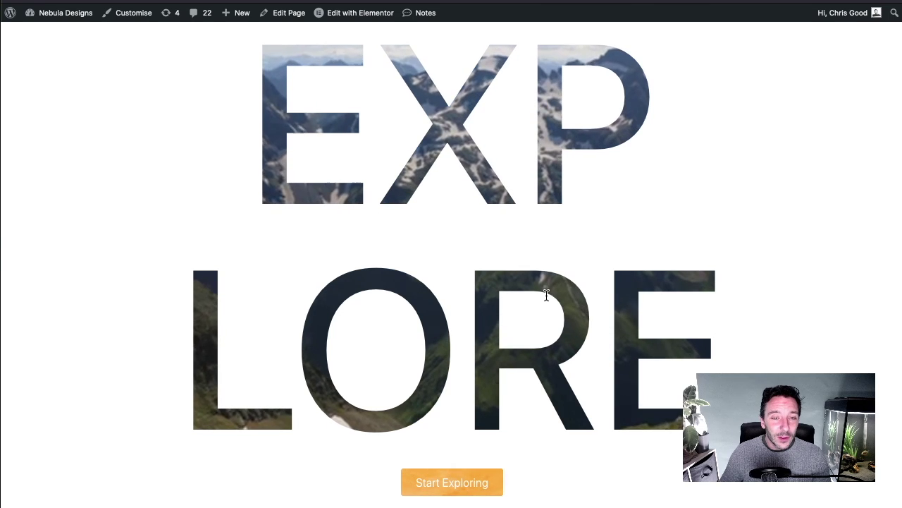
scroll(755, 189, "down", 10)
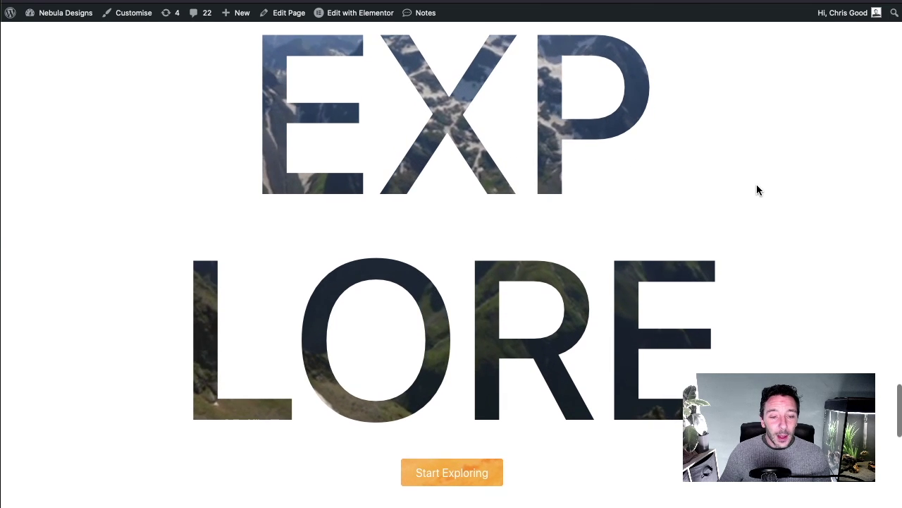
scroll(804, 172, "down", 3)
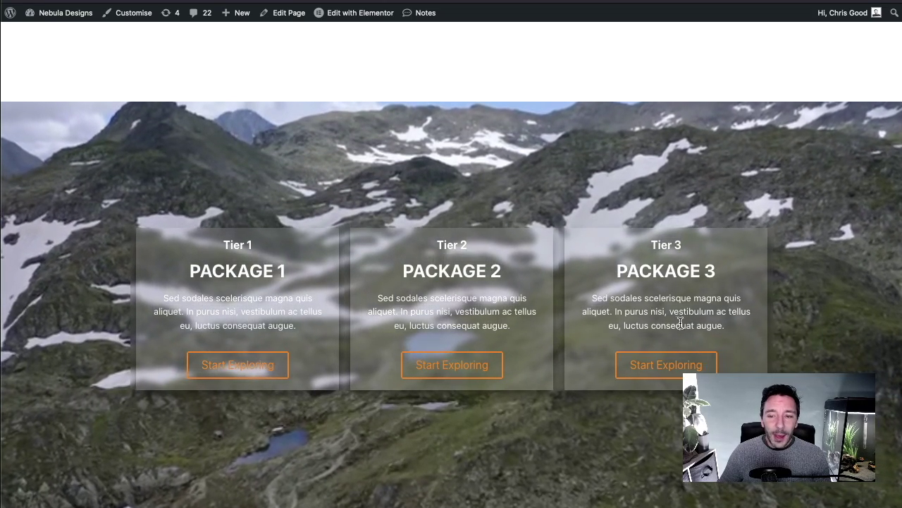
Return to the first IMAGINATION section and open the page for editing with Elementor
scroll(631, 308, "up", 3)
scroll(677, 307, "up", 5)
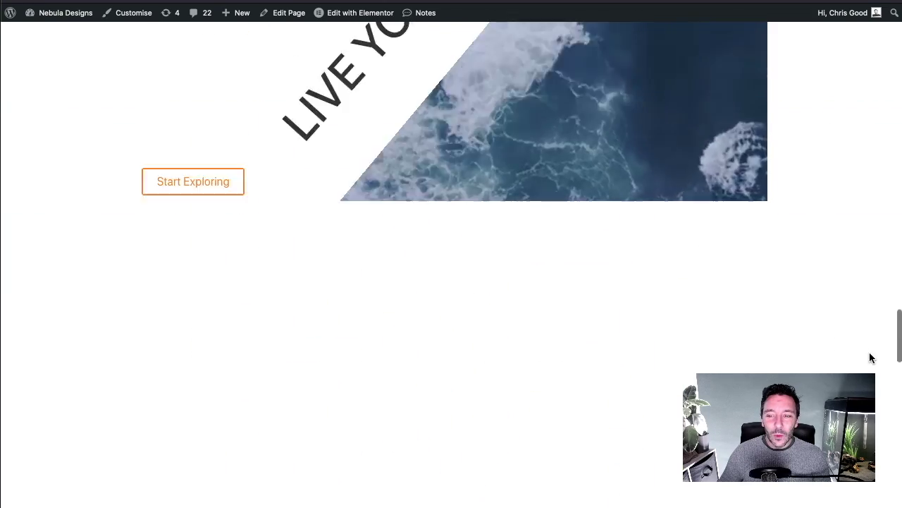
scroll(870, 358, "up", 3)
scroll(882, 296, "up", 5)
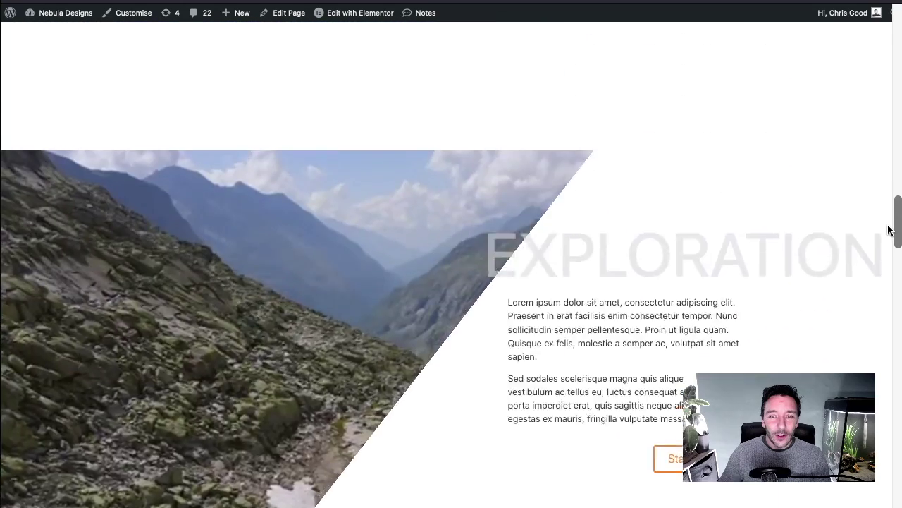
scroll(888, 212, "up", 5)
scroll(899, 88, "up", 7)
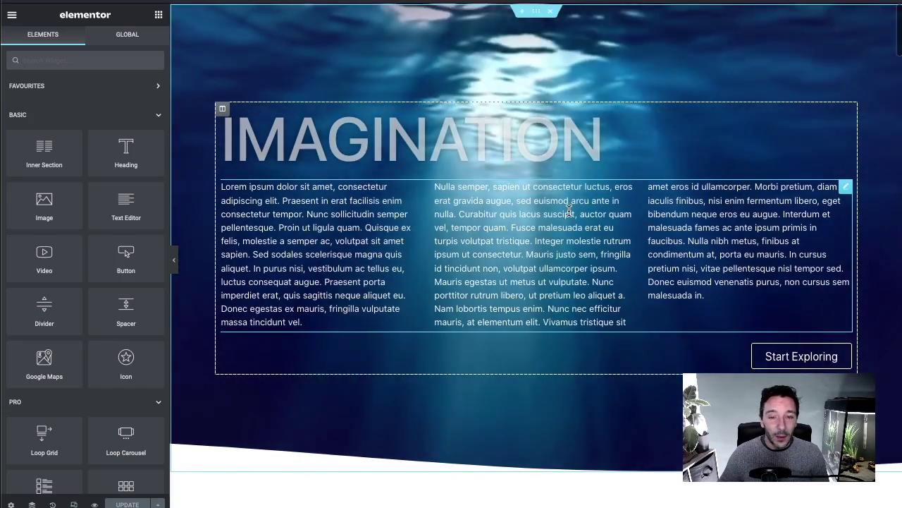
Add a new single-column section directly below the existing IMAGINATION section
scroll(518, 282, "down", 3)
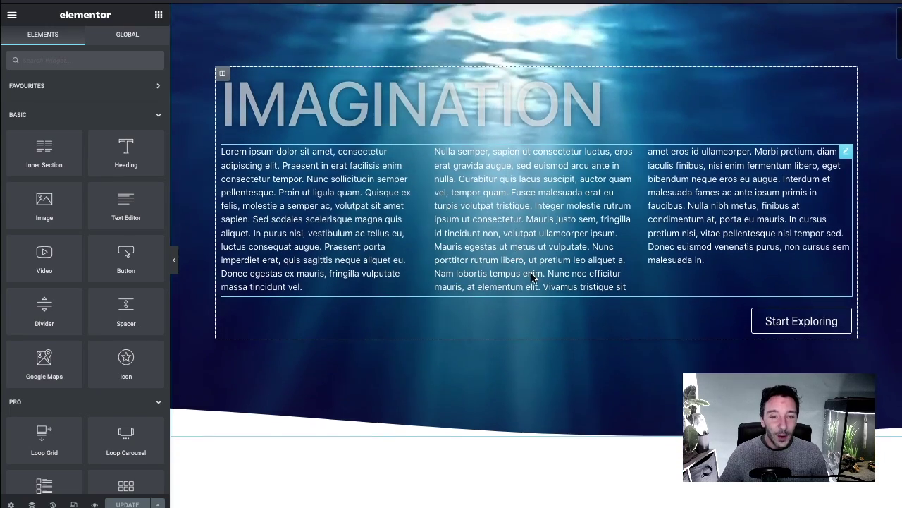
scroll(550, 307, "down", 5)
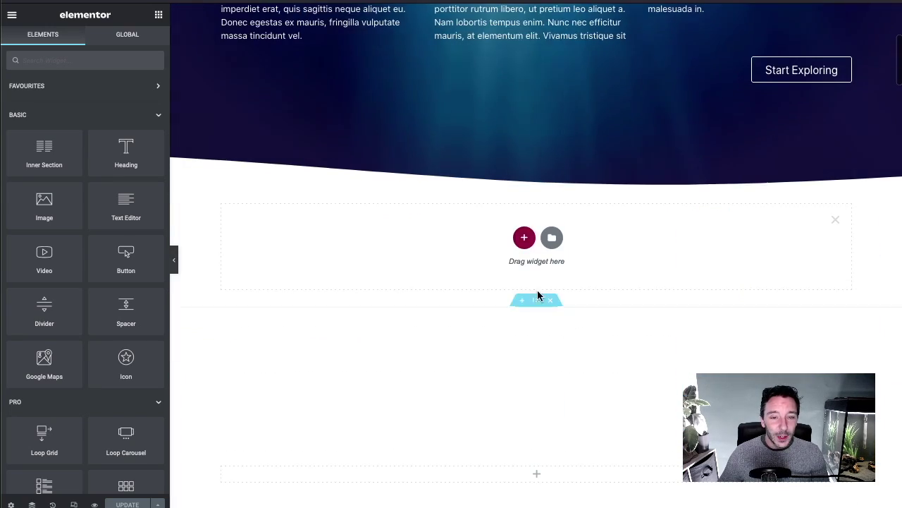
left_click(524, 237)
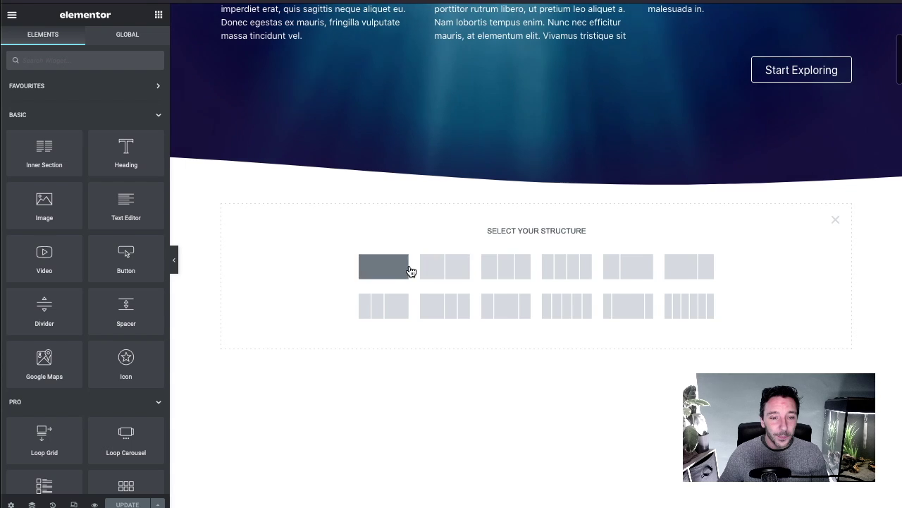
scroll(494, 289, "up", 2)
scroll(484, 297, "down", 2)
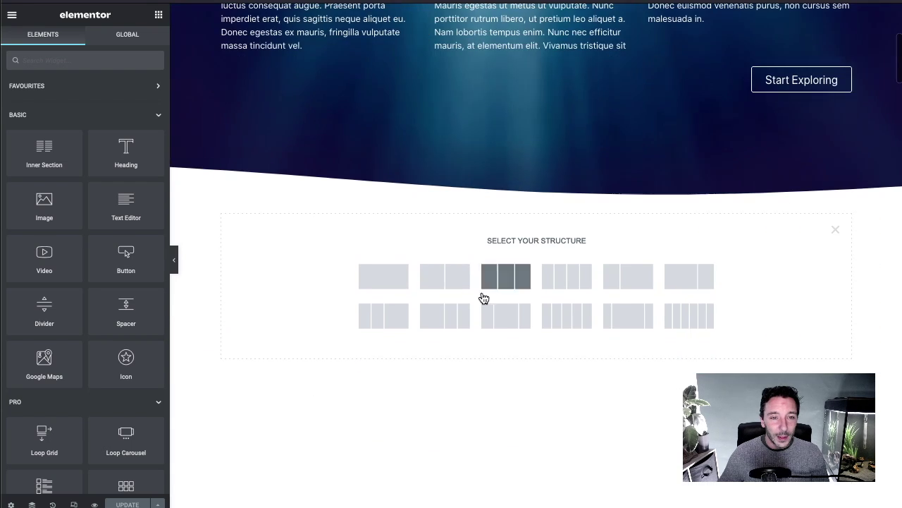
left_click(384, 276)
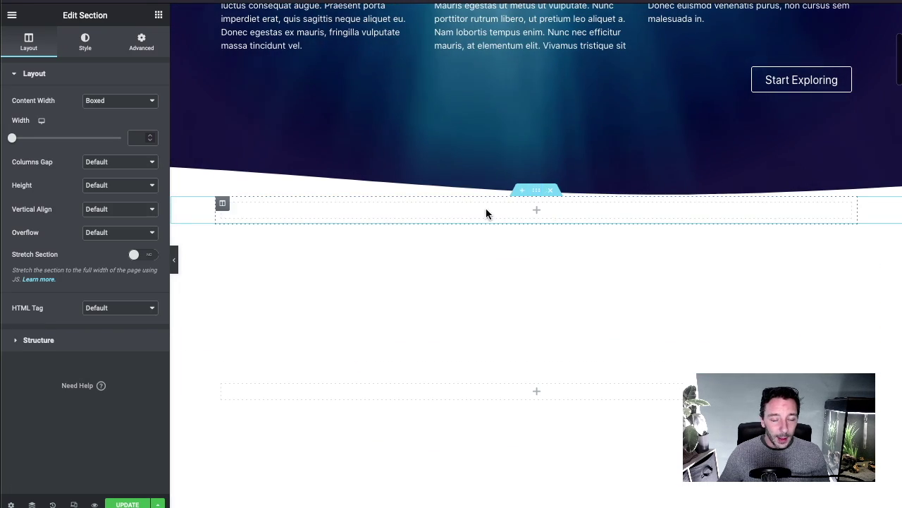
Set the new section's height to Min Height with a minimum height of 646 px
left_click(113, 208)
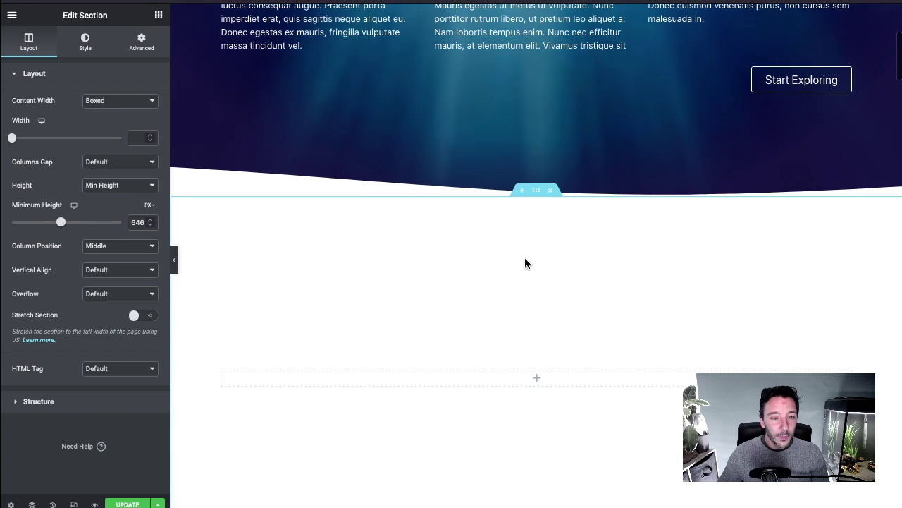
scroll(596, 266, "down", 3)
scroll(564, 261, "up", 1)
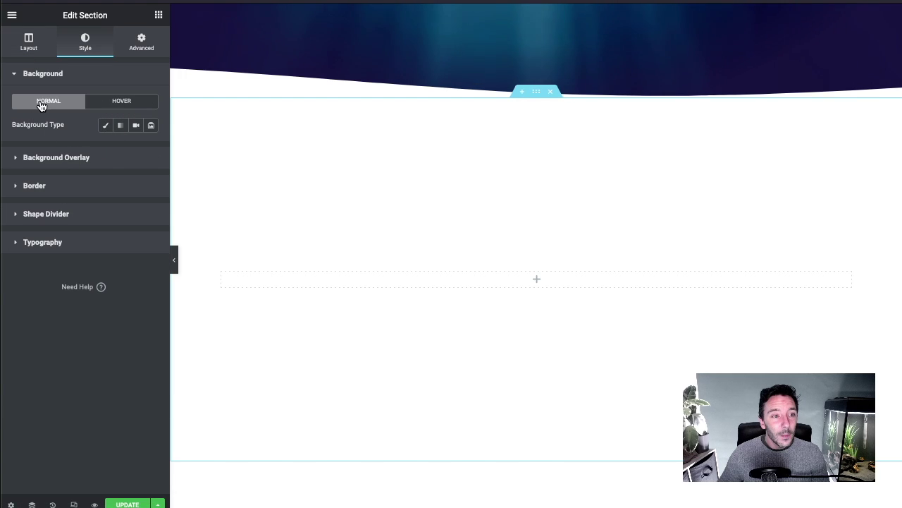
left_click(136, 126)
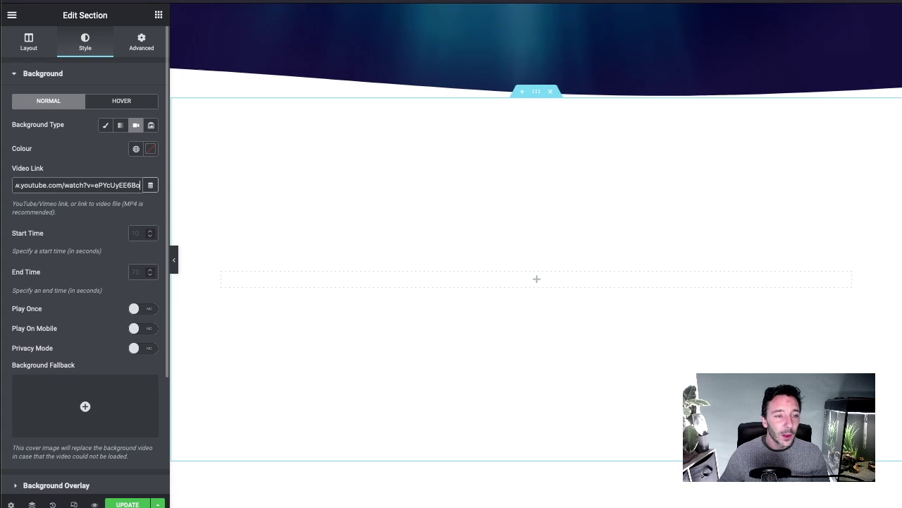
scroll(521, 251, "down", 3)
scroll(538, 254, "up", 2)
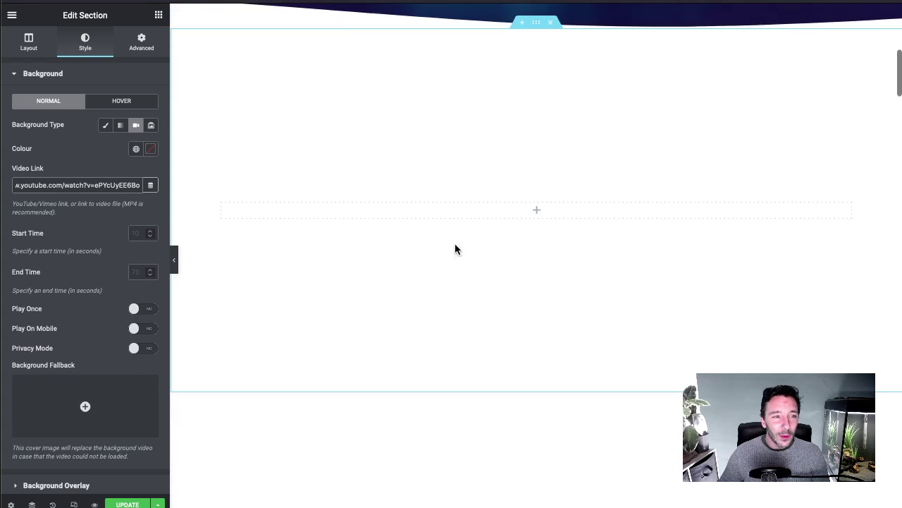
scroll(547, 110, "up", 1)
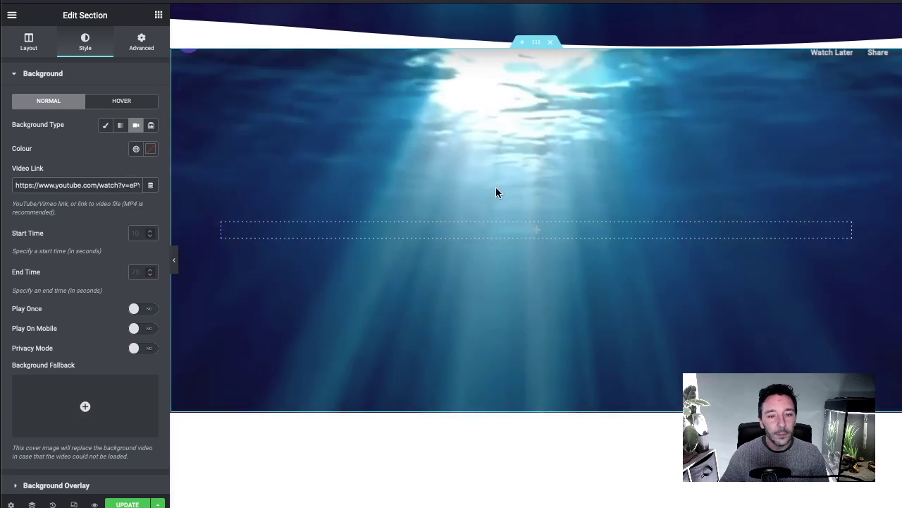
Copy the IMAGINATION heading from the original section and paste it into the new section's empty column
scroll(603, 225, "up", 1)
scroll(574, 253, "up", 4)
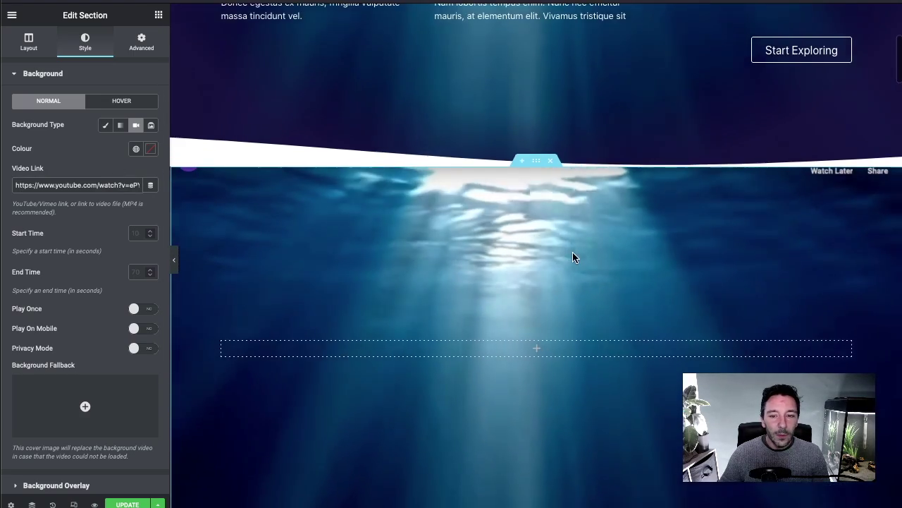
scroll(656, 210, "up", 2)
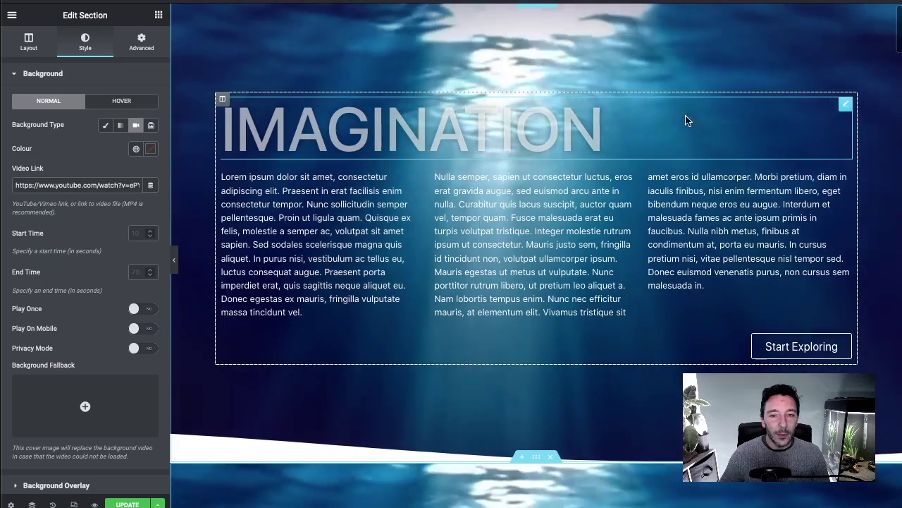
right_click(836, 163)
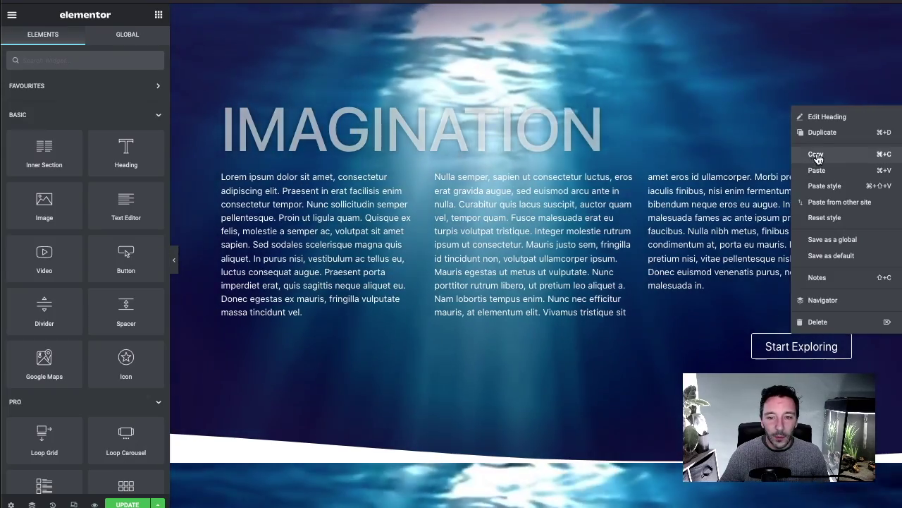
left_click(762, 157)
scroll(512, 186, "down", 5)
right_click(484, 369)
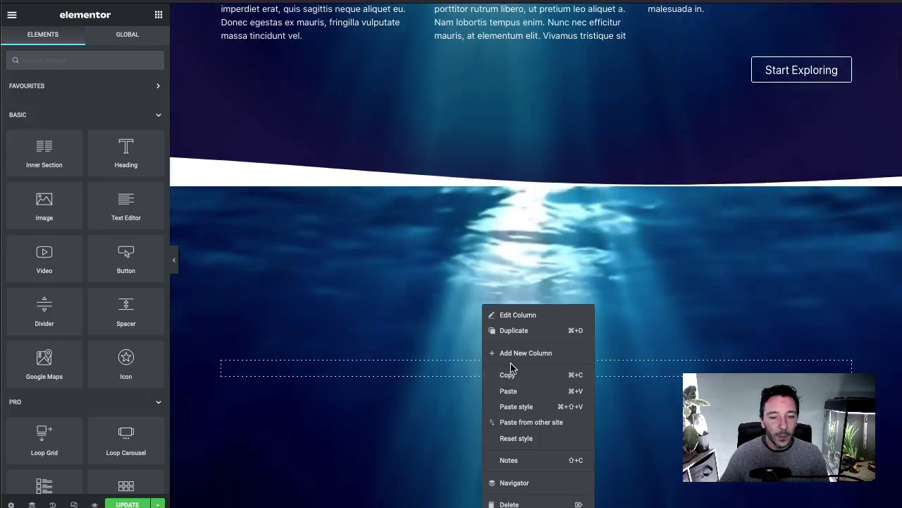
left_click(515, 390)
Copy the original section's three-column text and paste it below the heading in the new video section
scroll(844, 129, "up", 3)
right_click(844, 141)
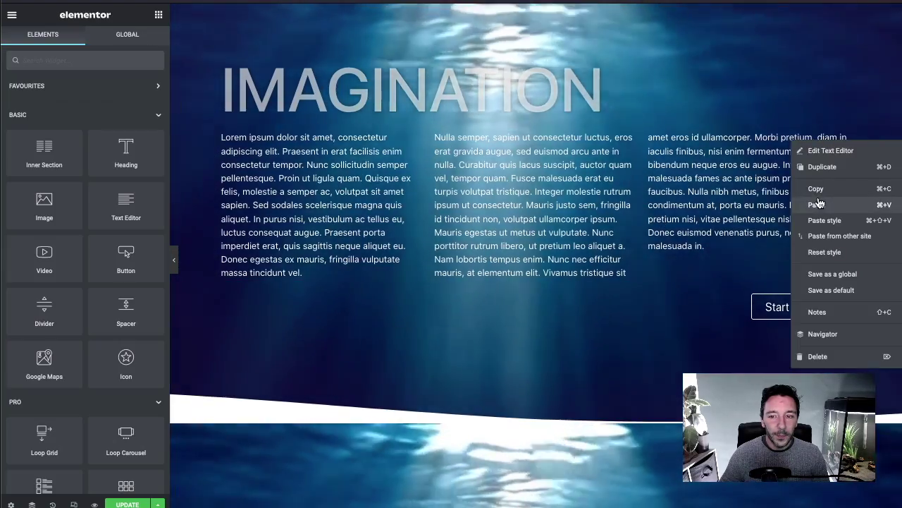
left_click(817, 185)
scroll(553, 213, "down", 5)
right_click(507, 260)
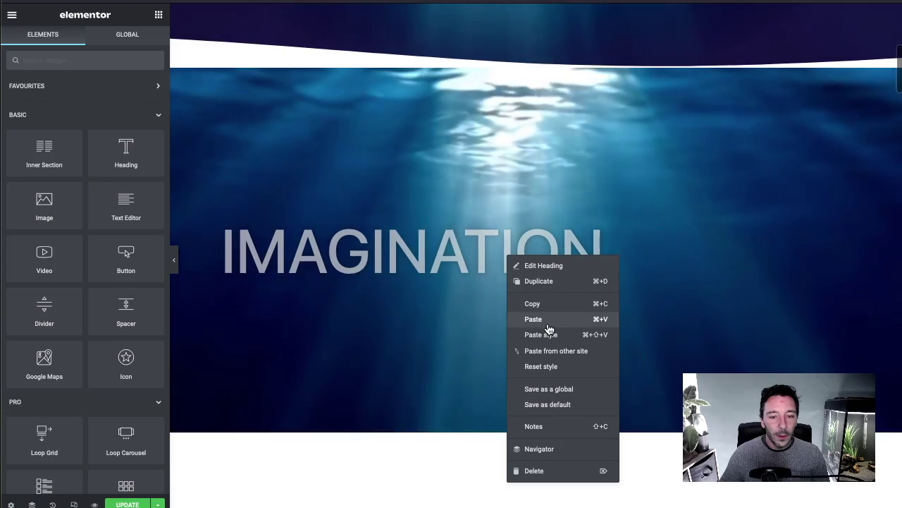
left_click(528, 317)
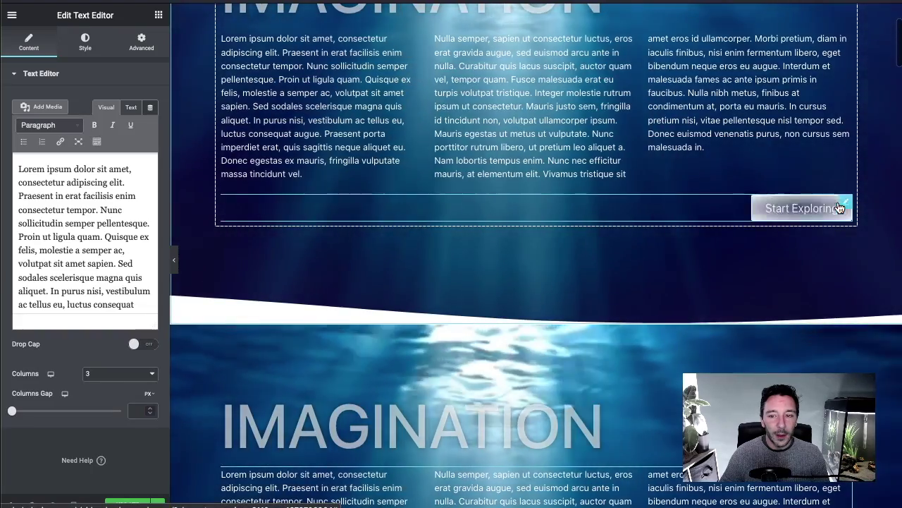
Copy the original section's Start Exploring button and paste it below the text in the new section
right_click(792, 208)
left_click(796, 256)
scroll(791, 256, "down", 4)
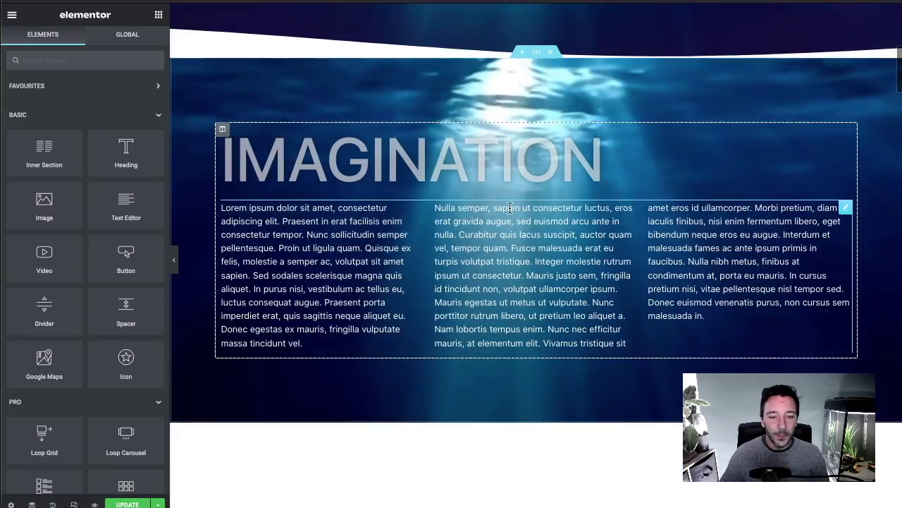
right_click(599, 328)
left_click(623, 328)
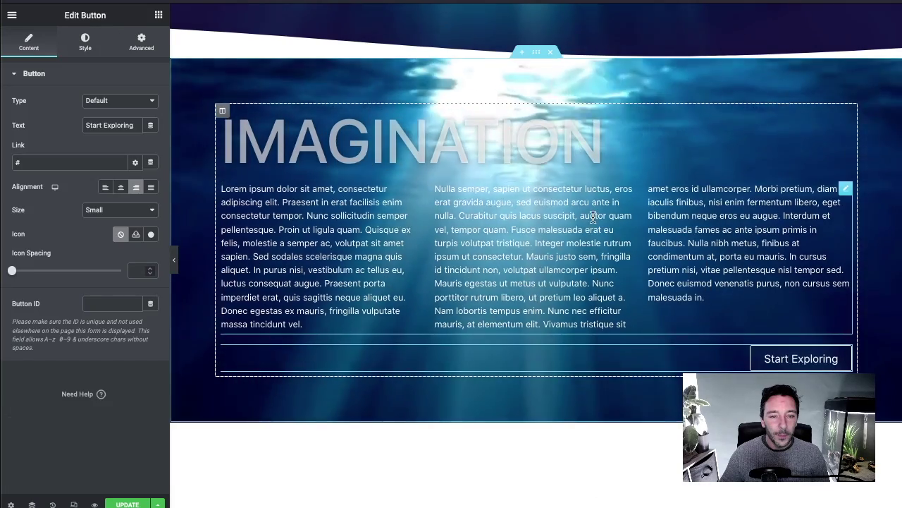
Set the new video section's minimum height to 721 px
scroll(505, 147, "up", 1)
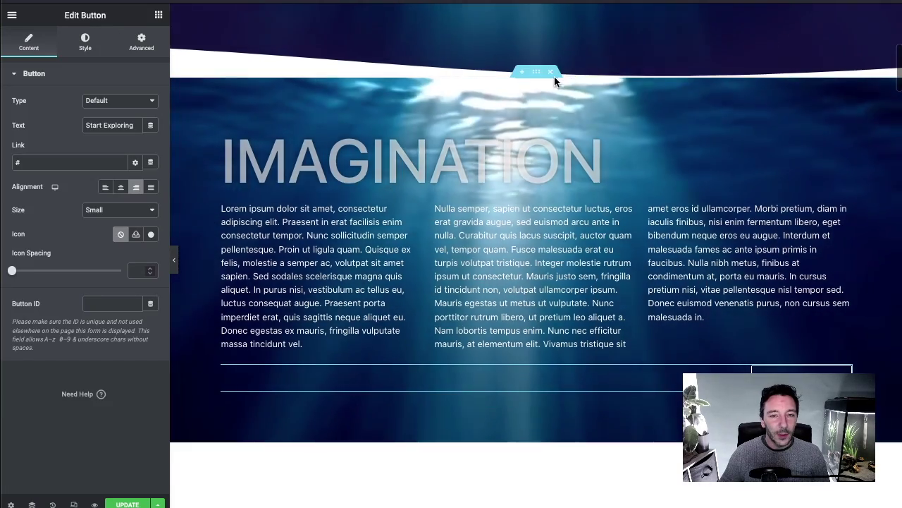
left_click(536, 76)
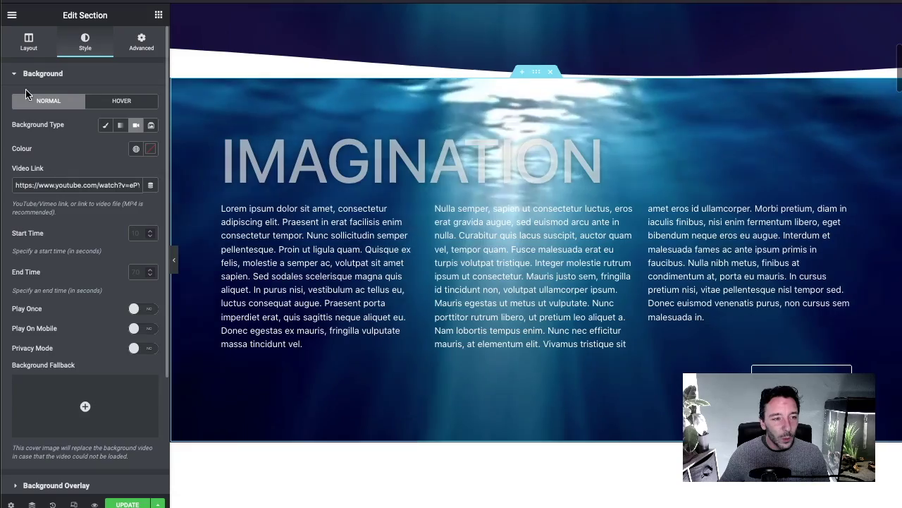
left_click(28, 42)
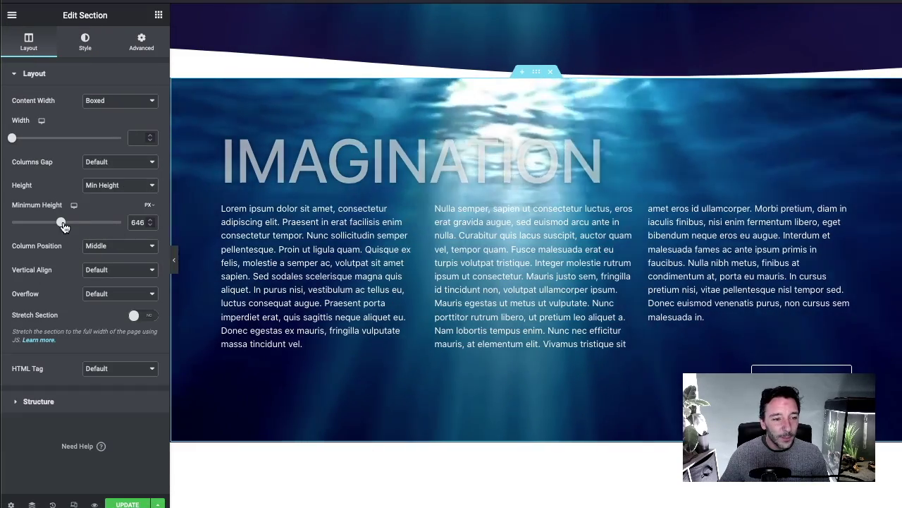
left_click_drag(61, 222, 66, 222)
scroll(523, 244, "down", 1)
scroll(532, 146, "up", 2)
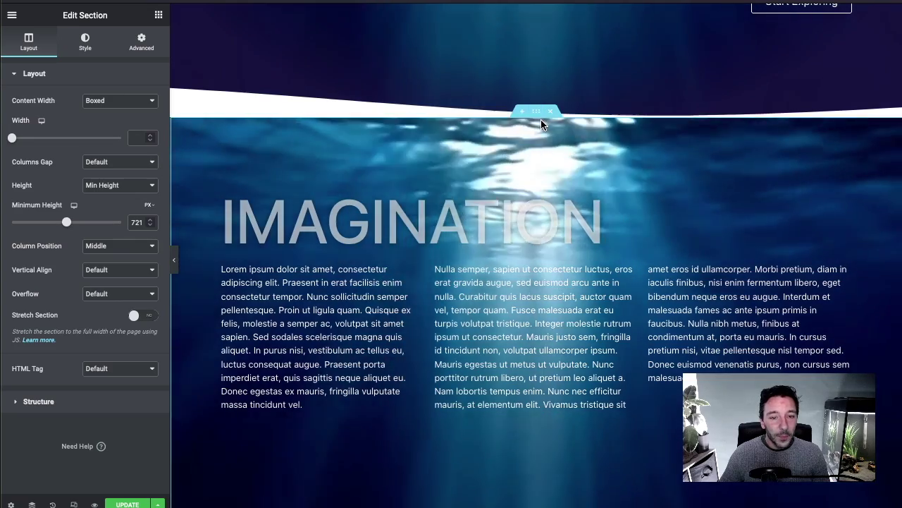
Add a classic background overlay to the new section in very dark blue #020719
left_click(79, 55)
scroll(89, 282, "down", 5)
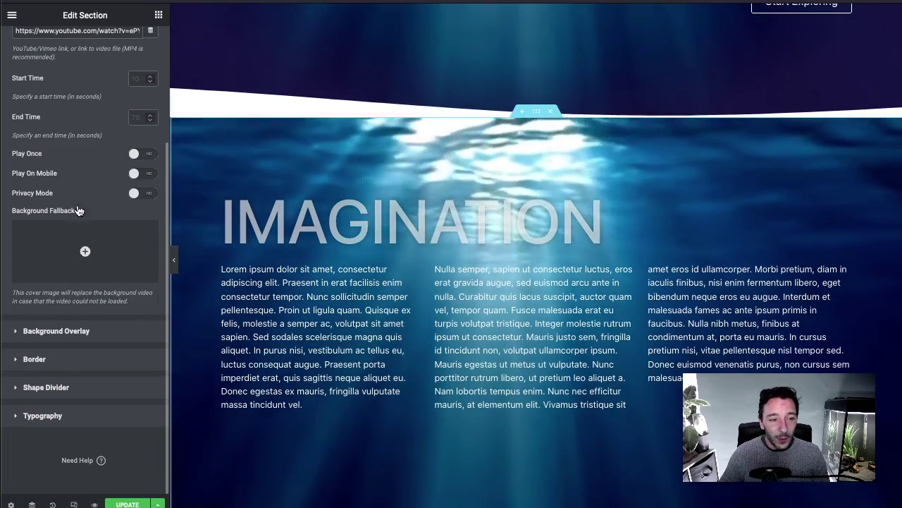
left_click(56, 330)
left_click(137, 153)
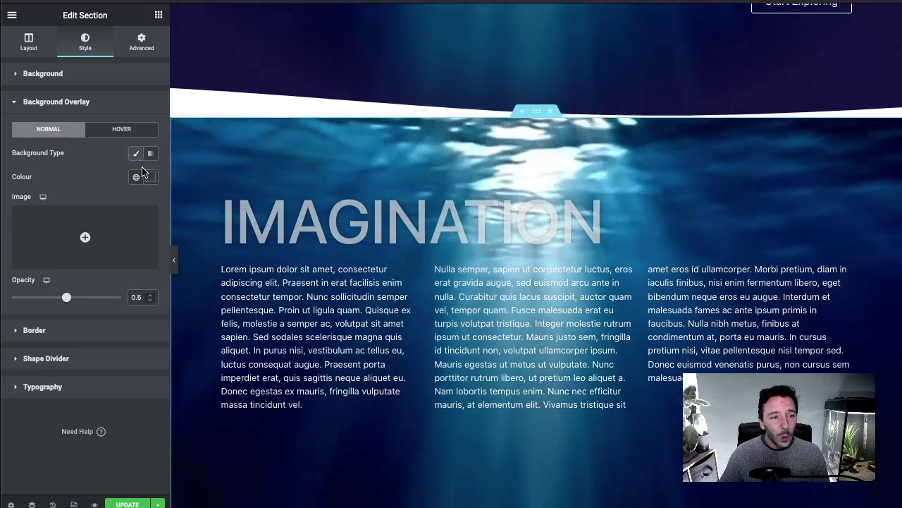
left_click(150, 177)
left_click_drag(75, 238, 6, 224)
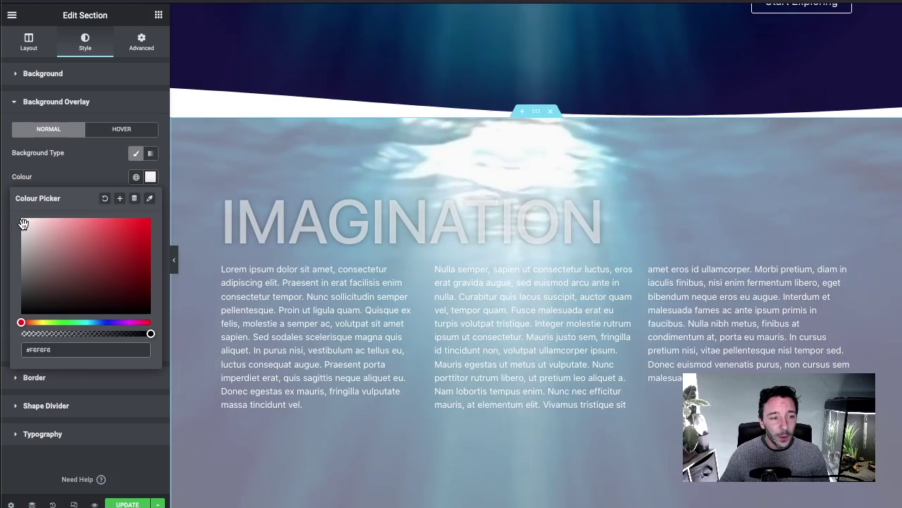
left_click_drag(22, 273, 26, 301)
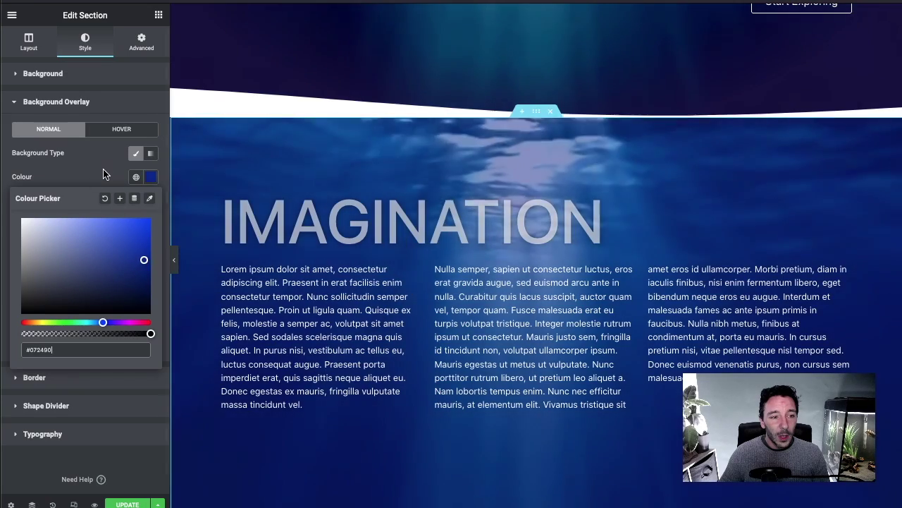
left_click(187, 268)
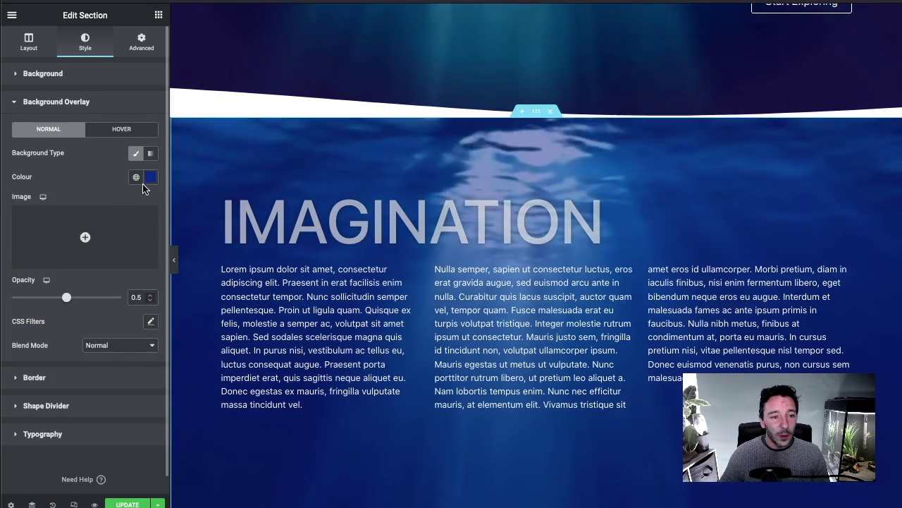
left_click(151, 177)
left_click_drag(142, 303, 141, 302)
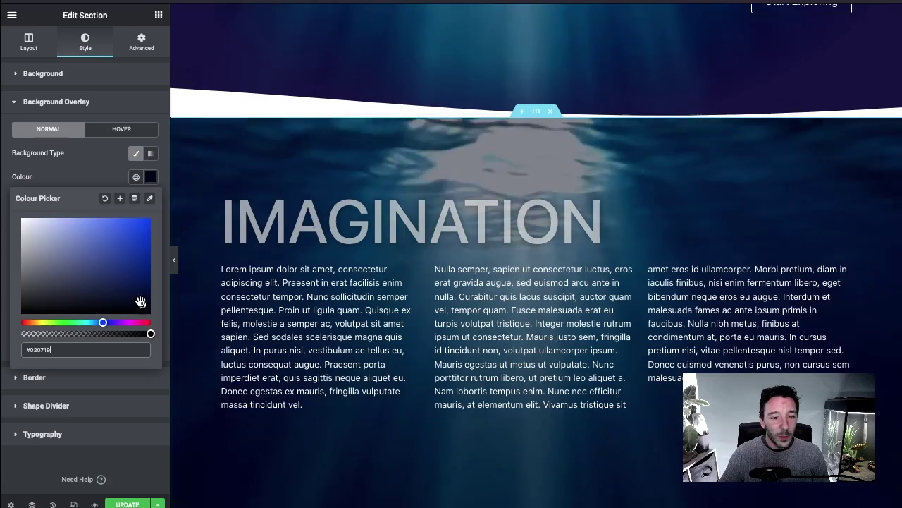
left_click(437, 252)
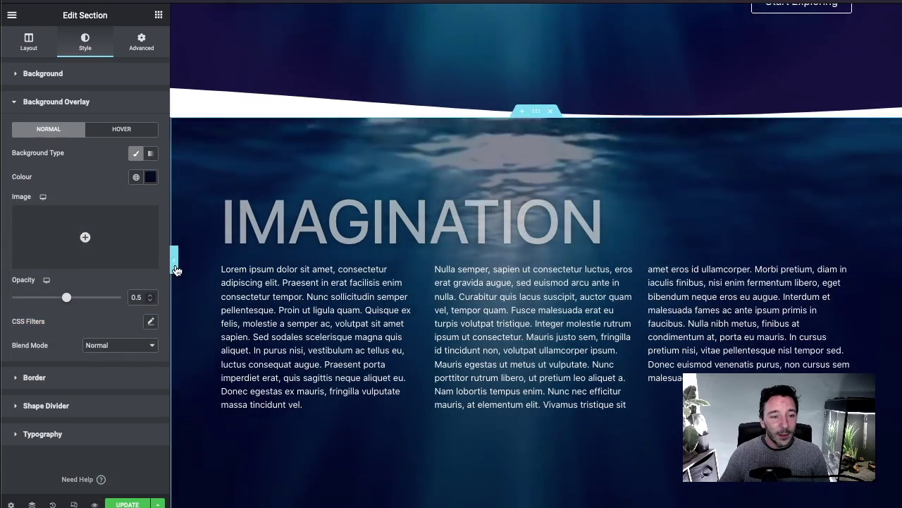
Compare the new section's overlay with the original section with the editing panel hidden, and restore the panel
left_click(175, 268)
scroll(447, 305, "down", 2)
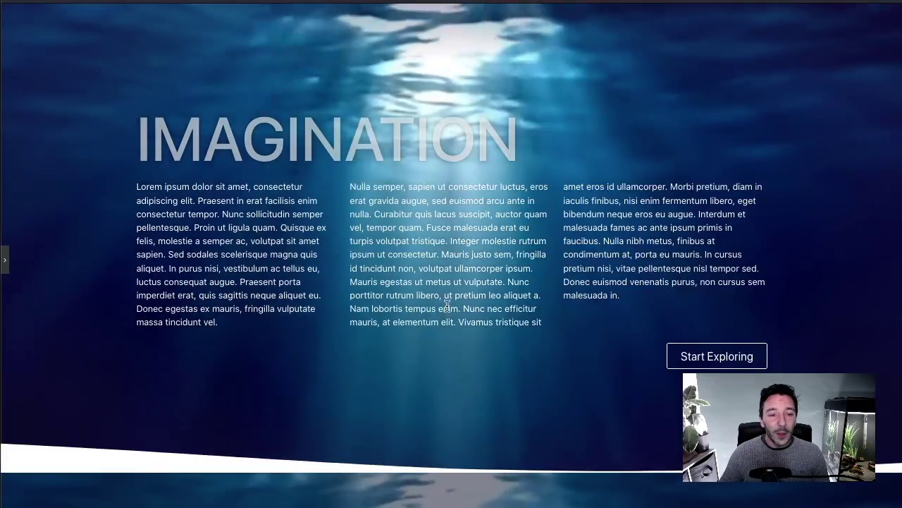
scroll(447, 305, "down", 10)
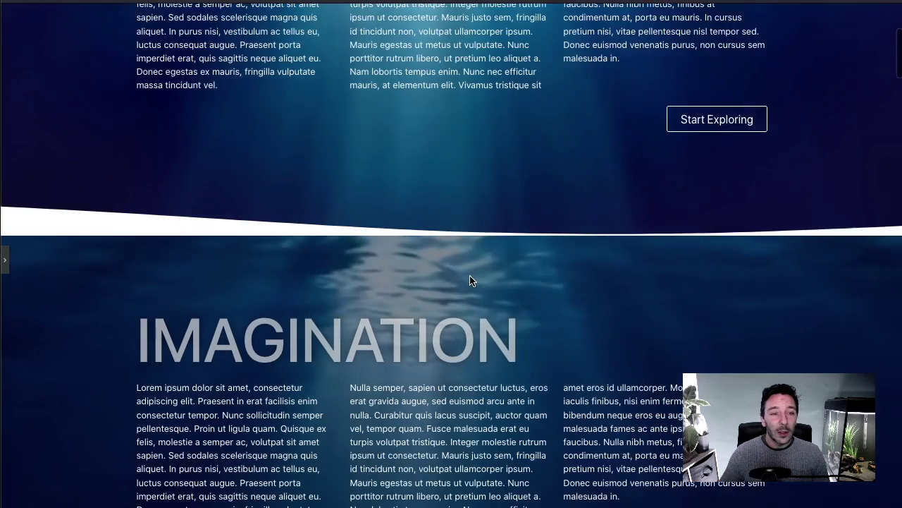
scroll(471, 281, "down", 2)
scroll(467, 272, "down", 4)
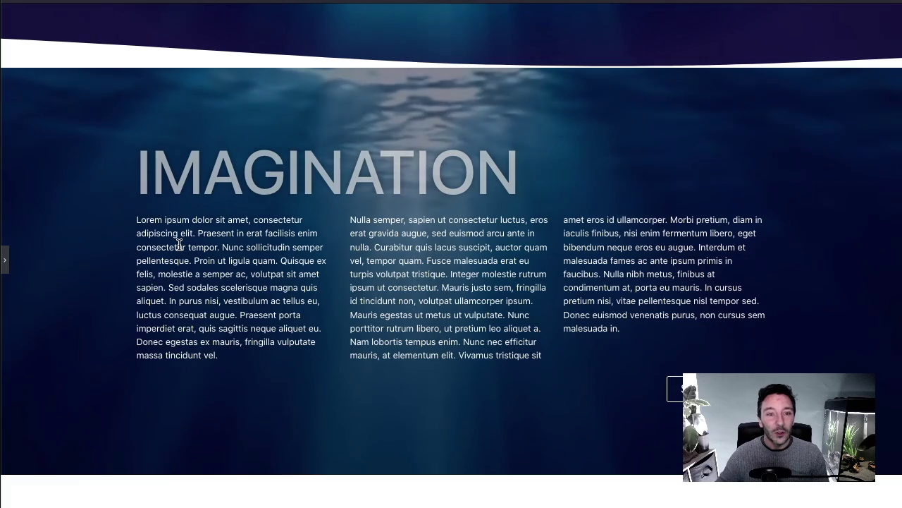
left_click(3, 259)
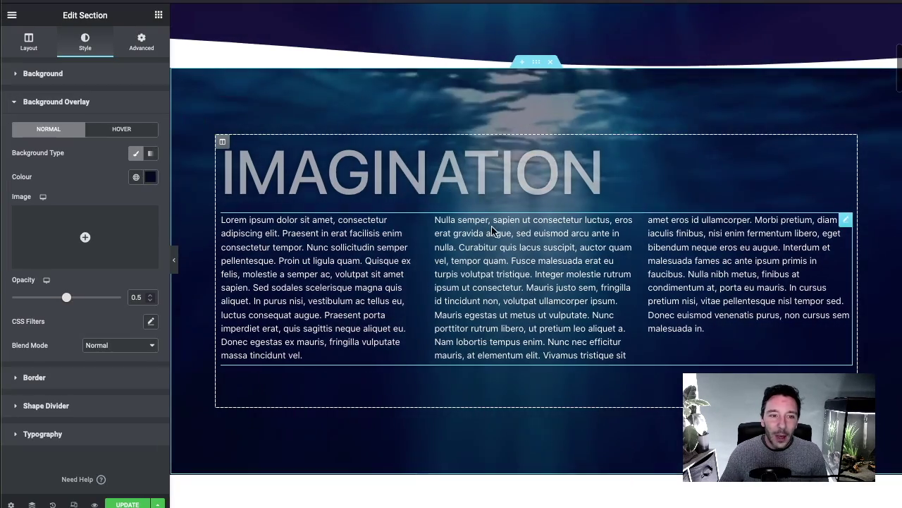
Set the background overlay's colour to bright green #3CD218
left_click(150, 177)
left_click_drag(96, 262, 21, 265)
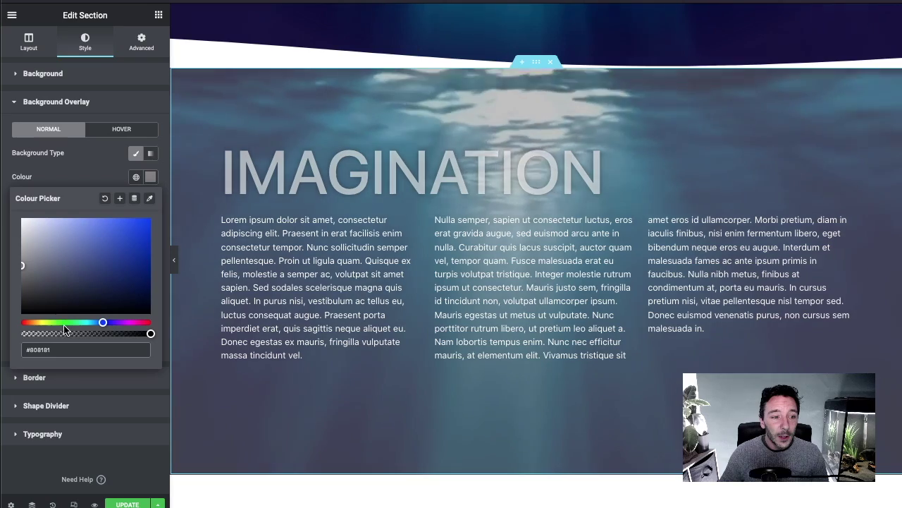
left_click(61, 323)
left_click_drag(28, 268, 137, 235)
left_click(100, 157)
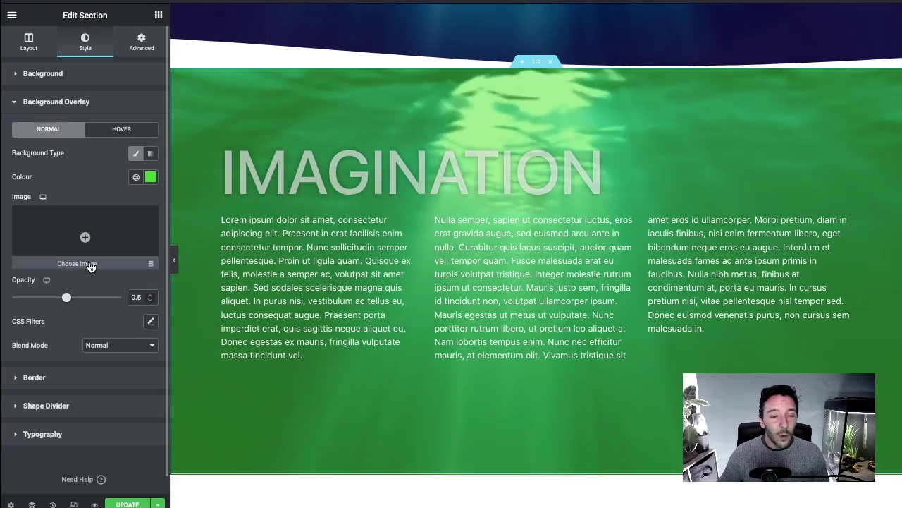
Switch the background overlay to a gradient and make its first colour fully transparent, #3CD21800
left_click(151, 178)
left_click(150, 153)
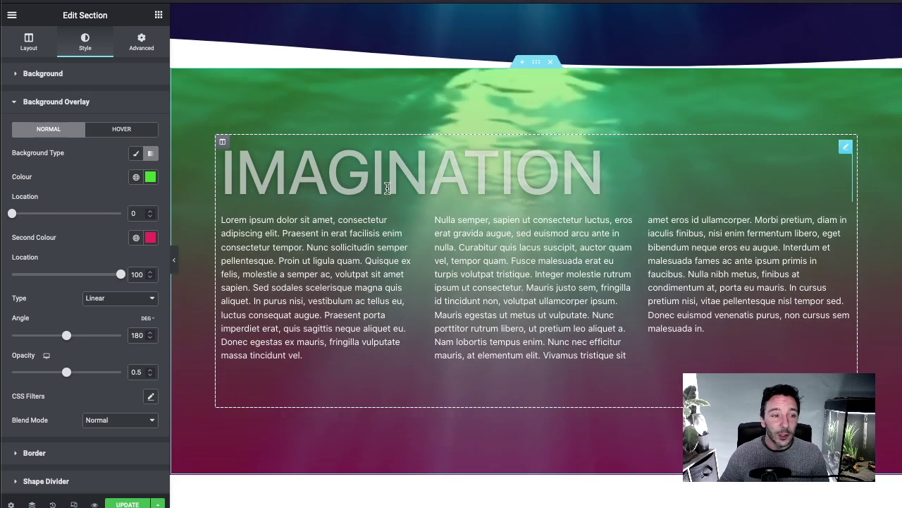
left_click(148, 179)
left_click(99, 175)
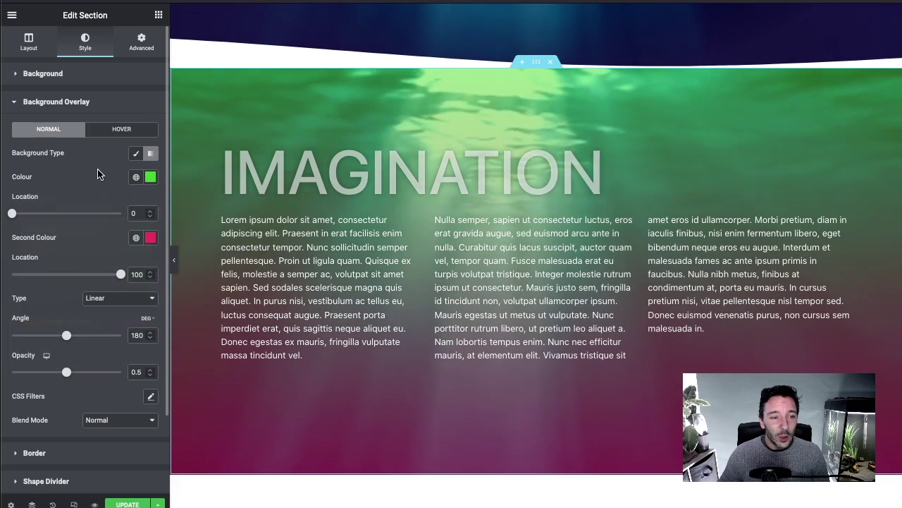
left_click(151, 177)
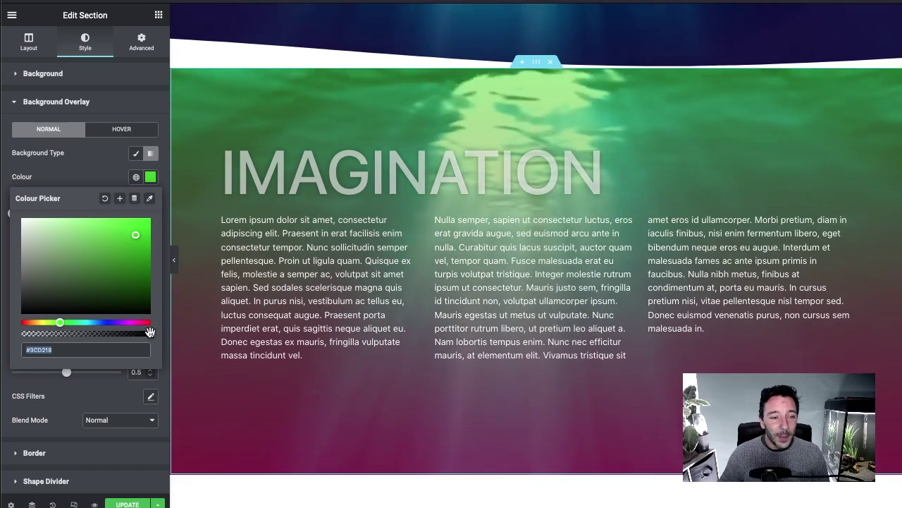
left_click_drag(150, 333, 8, 340)
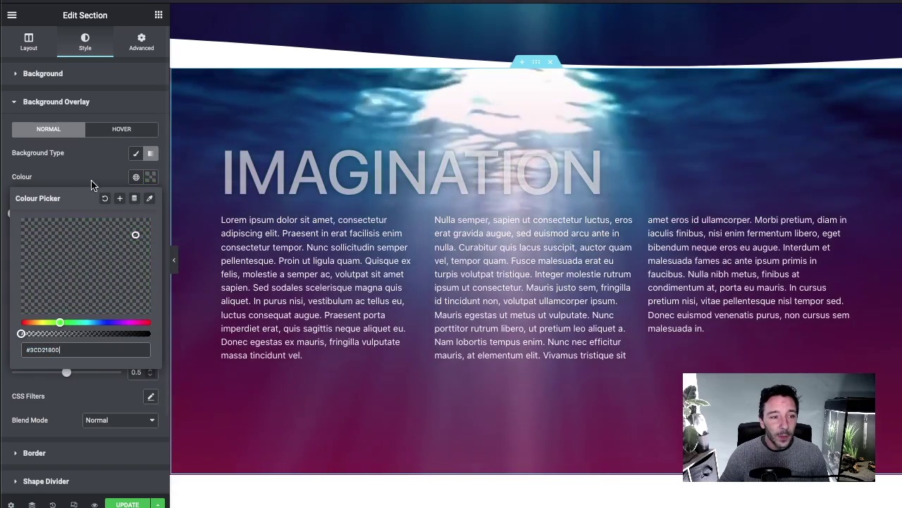
left_click(150, 177)
Set the gradient's second colour to bright red #F7003D and try shifting that colour's location
left_click(151, 238)
left_click(150, 238)
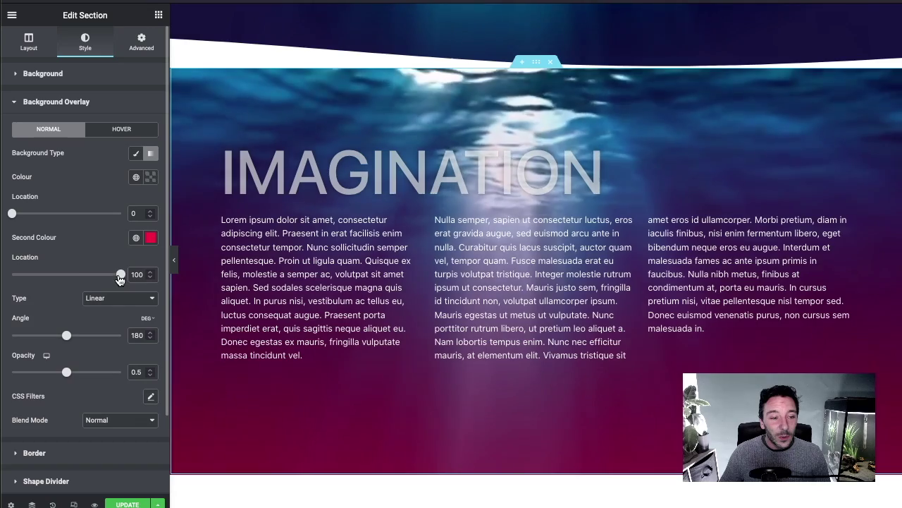
left_click_drag(120, 275, 103, 277)
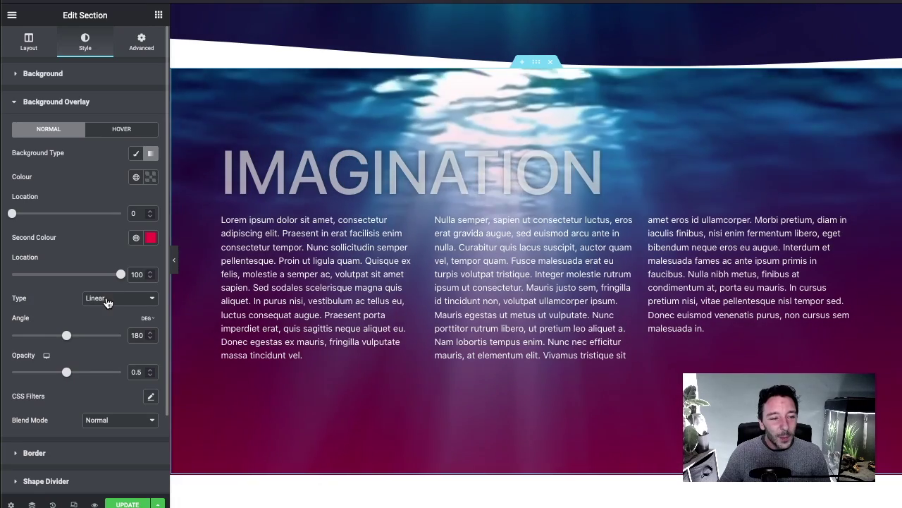
Change the overlay gradient's type to Radial and set the overlay opacity to 0.99
left_click(109, 300)
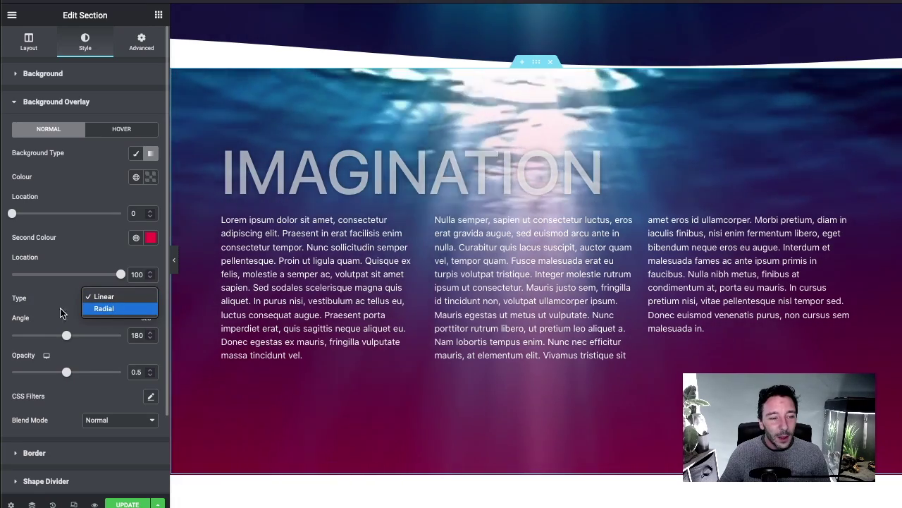
left_click(95, 310)
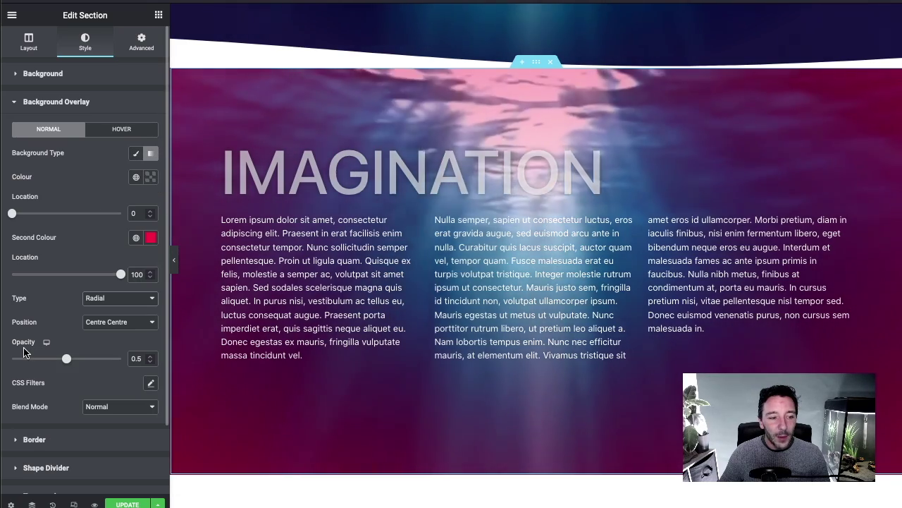
left_click_drag(66, 362, 71, 362)
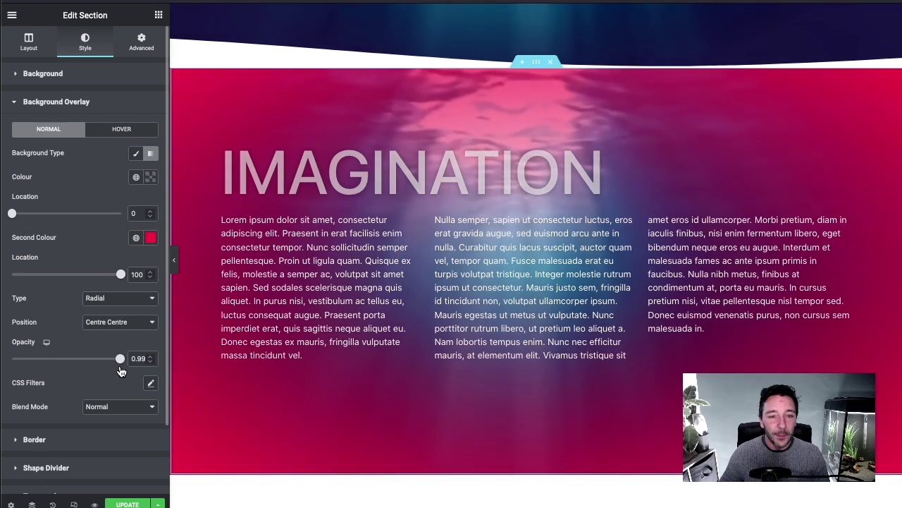
Test the first gradient colour's transparency, return it to fully transparent, and set the overlay opacity to 0.55
left_click(147, 178)
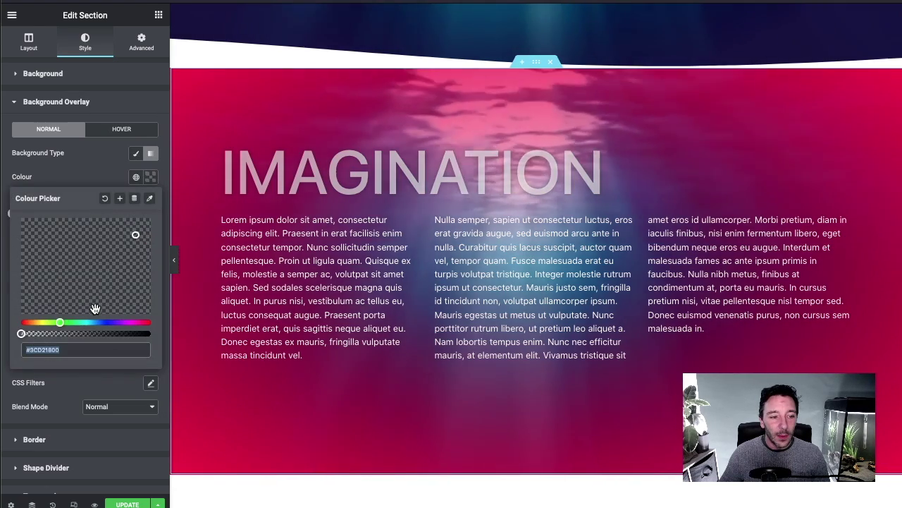
left_click_drag(106, 332, 21, 332)
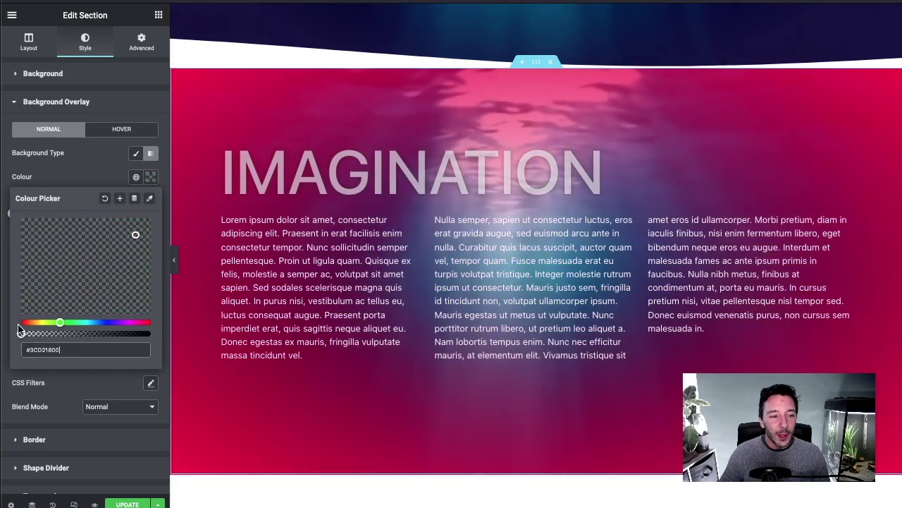
left_click(73, 173)
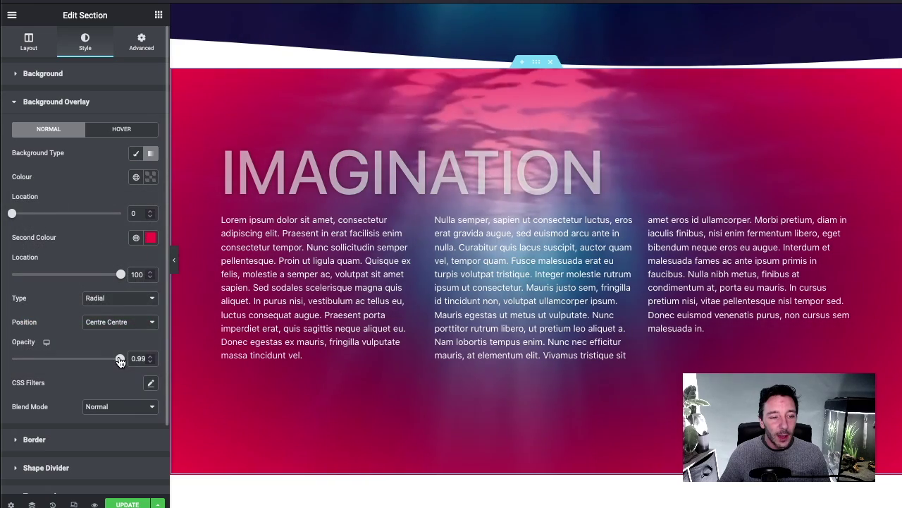
left_click(71, 360)
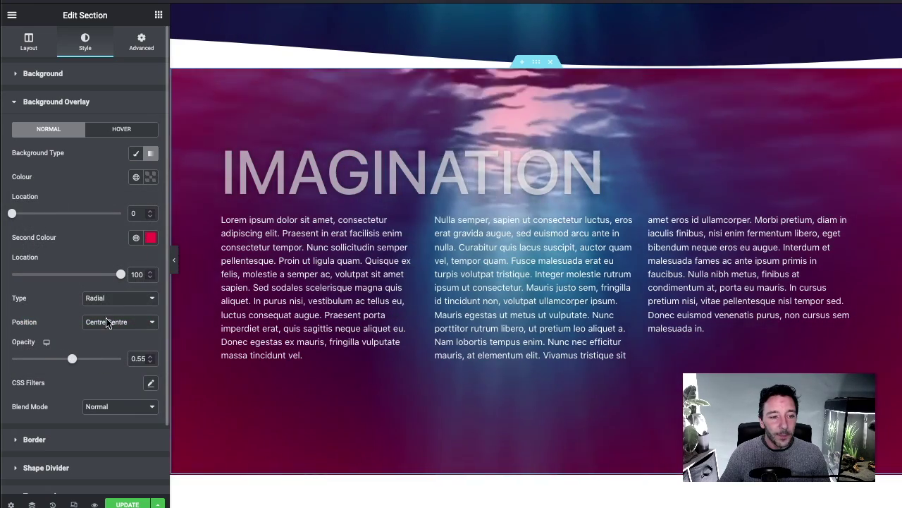
Set the radial gradient's second colour to very dark blue #09081D
left_click(151, 238)
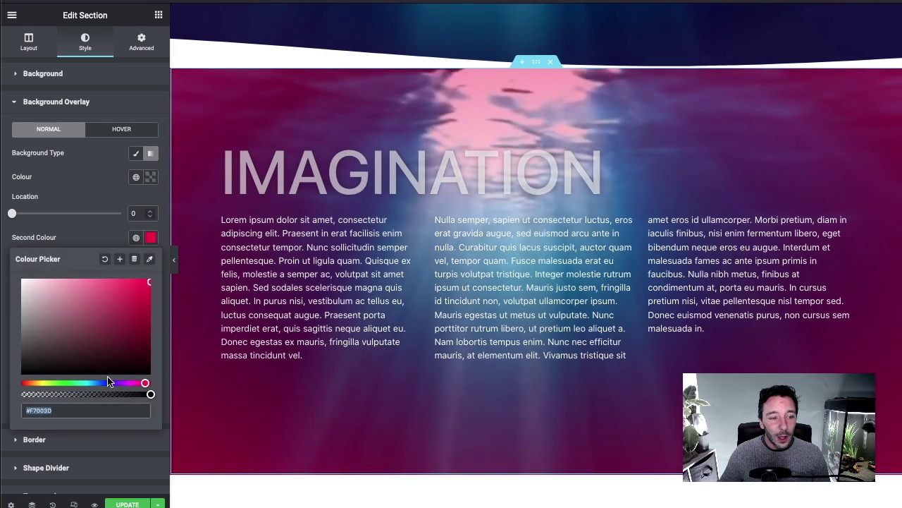
left_click(107, 383)
left_click_drag(117, 282, 119, 363)
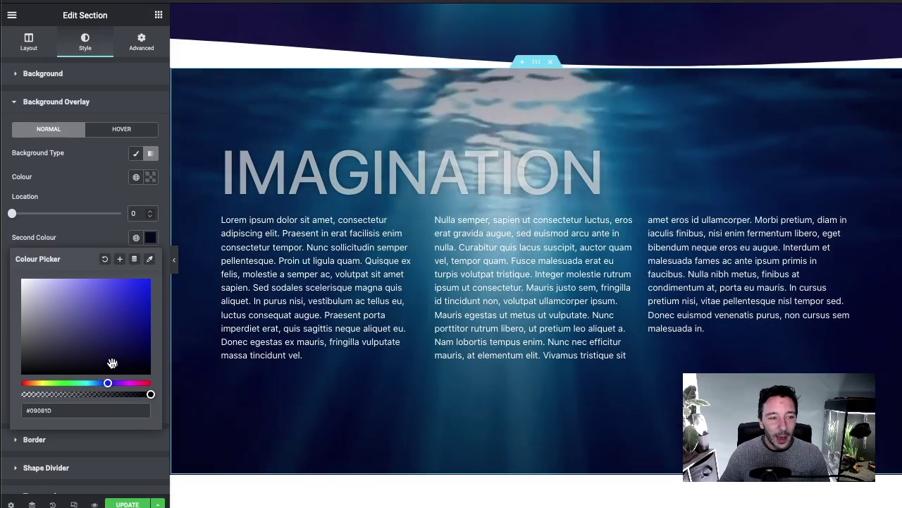
left_click(88, 144)
Set the new section's overlay opacity to 0.88, comparing it against the original section
scroll(642, 264, "up", 5)
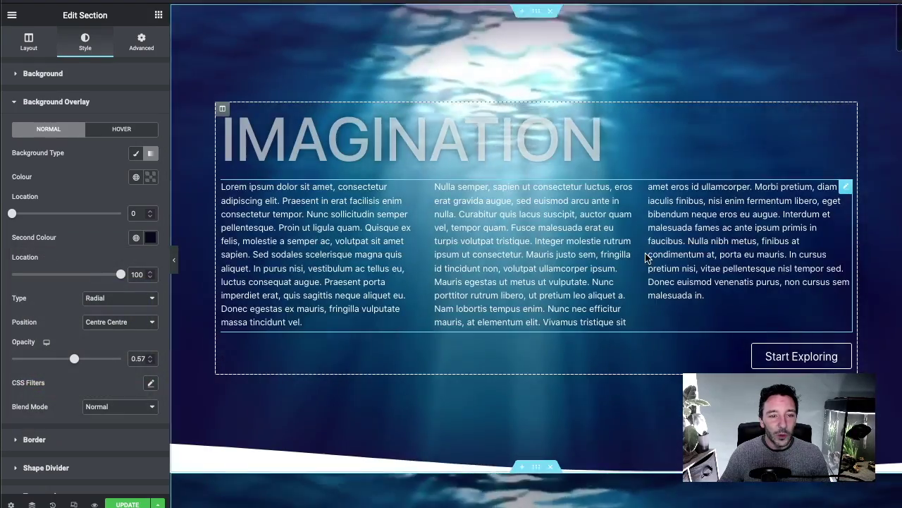
scroll(642, 265, "down", 1)
scroll(493, 275, "up", 2)
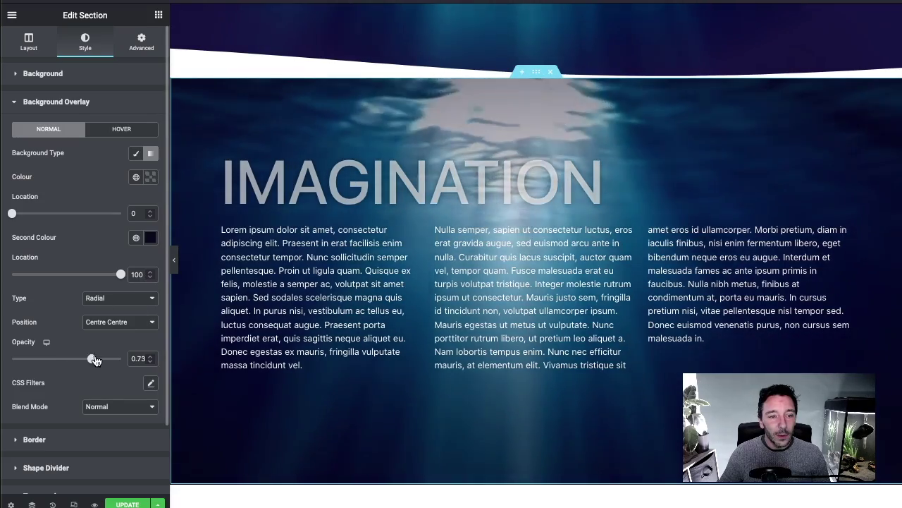
scroll(651, 296, "up", 2)
scroll(634, 317, "down", 3)
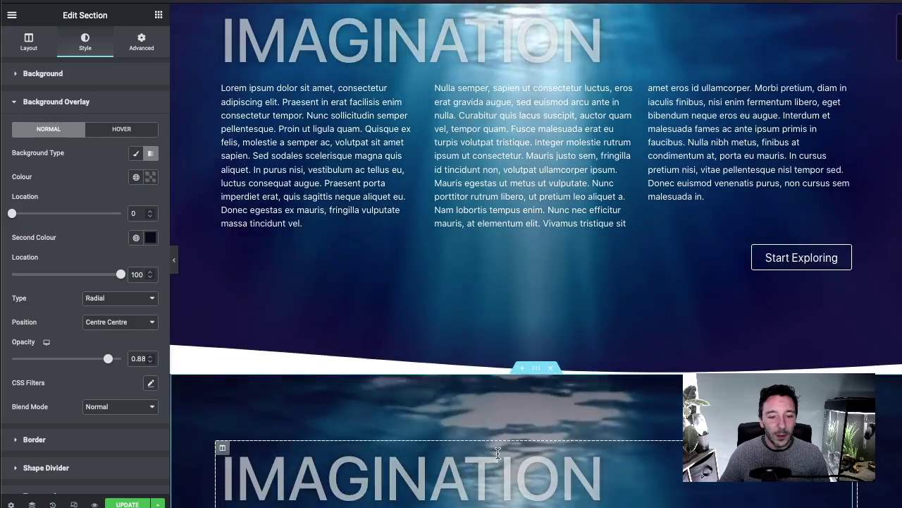
Compare the rebuilt IMAGINATION section with the original above it, including a full-width preview without the editing panel
scroll(543, 397, "up", 2)
scroll(590, 227, "down", 5)
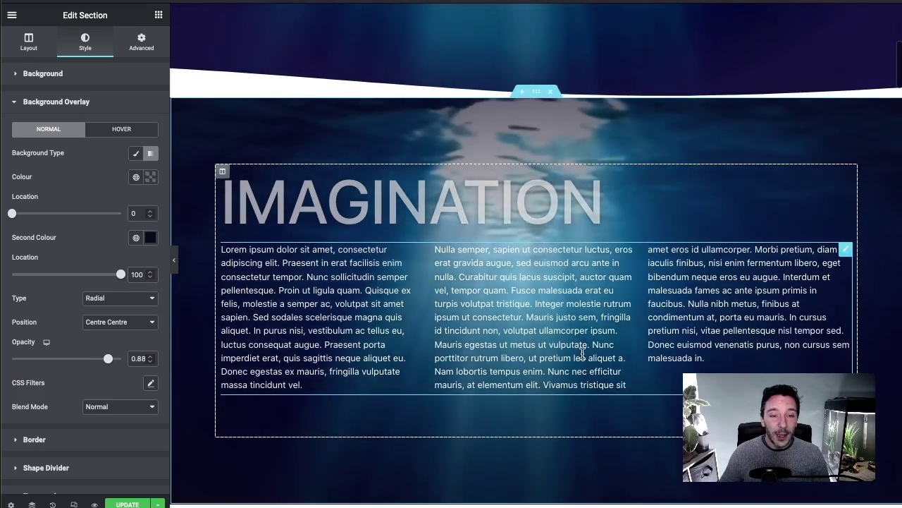
scroll(450, 342, "down", 1)
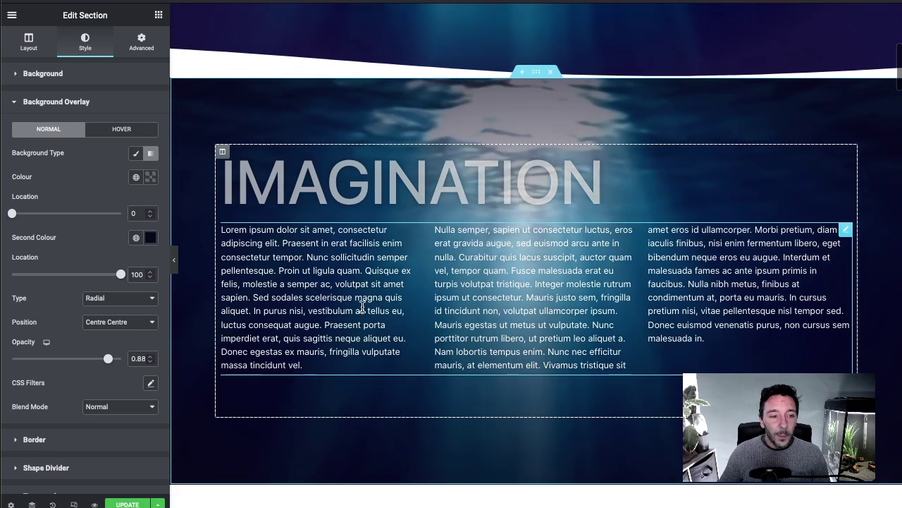
scroll(435, 239, "down", 1)
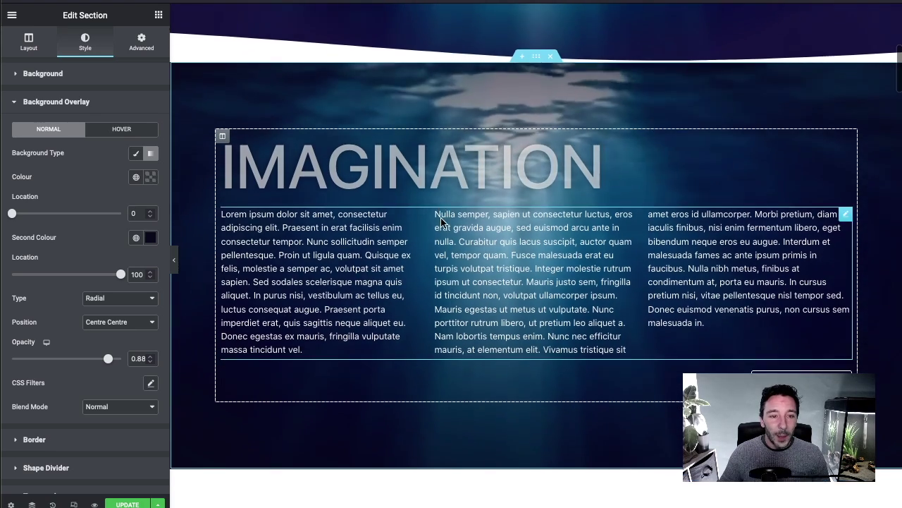
left_click(176, 260)
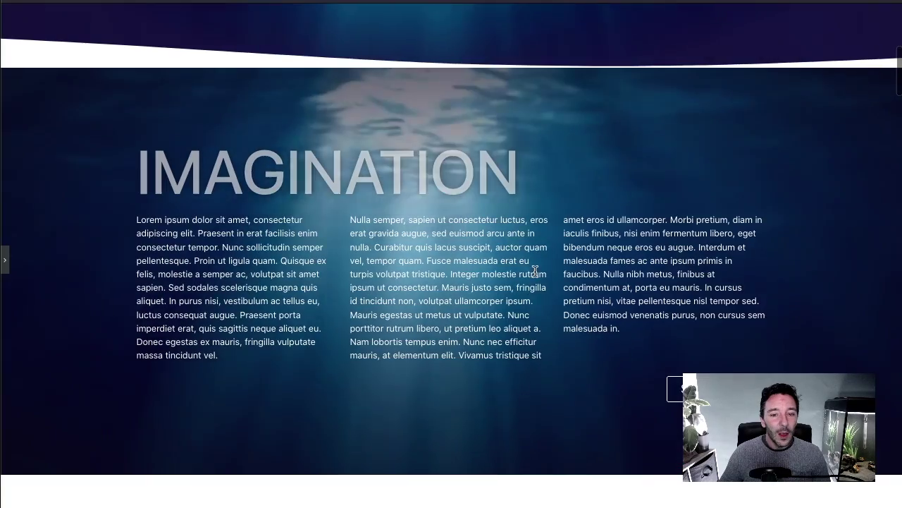
scroll(570, 318, "up", 1)
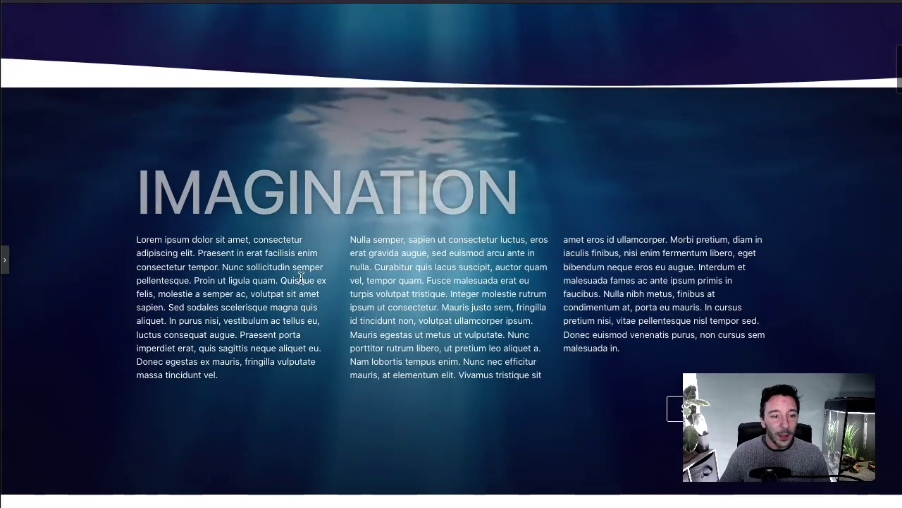
scroll(483, 166, "down", 3)
scroll(493, 247, "down", 10)
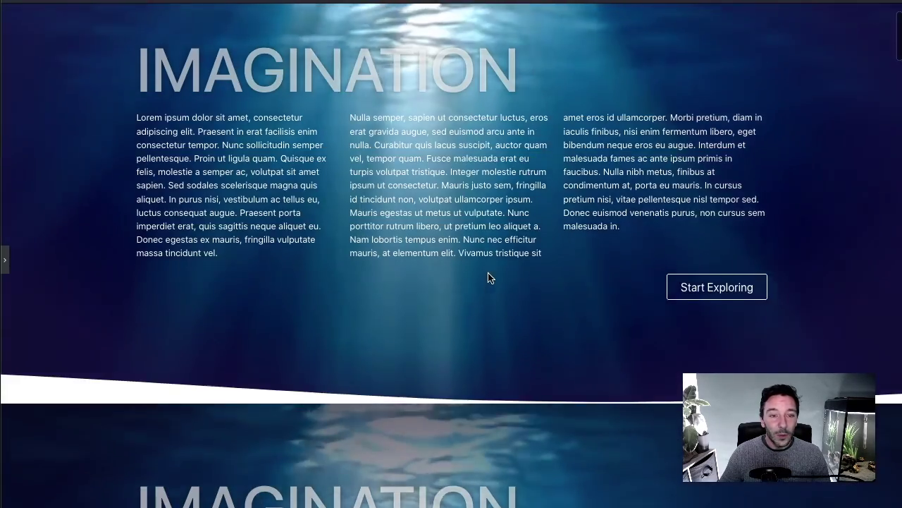
scroll(487, 275, "down", 5)
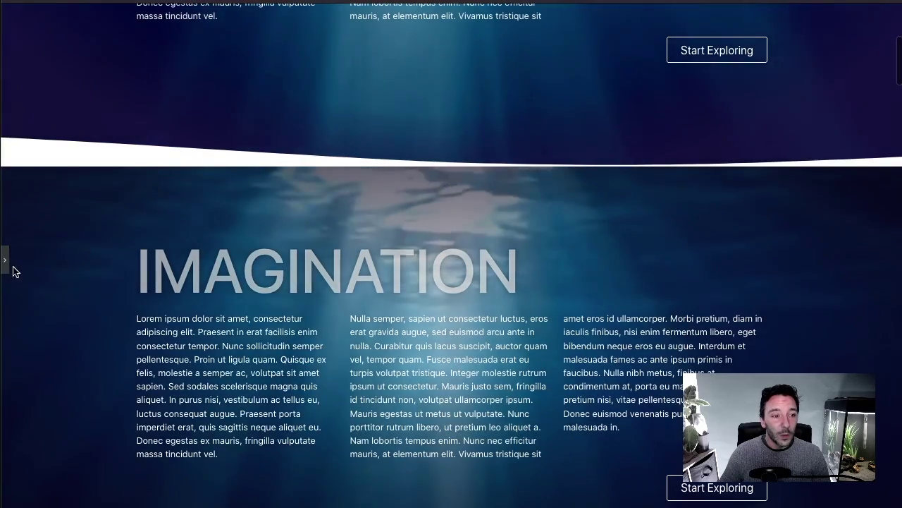
left_click(7, 268)
scroll(620, 275, "down", 1)
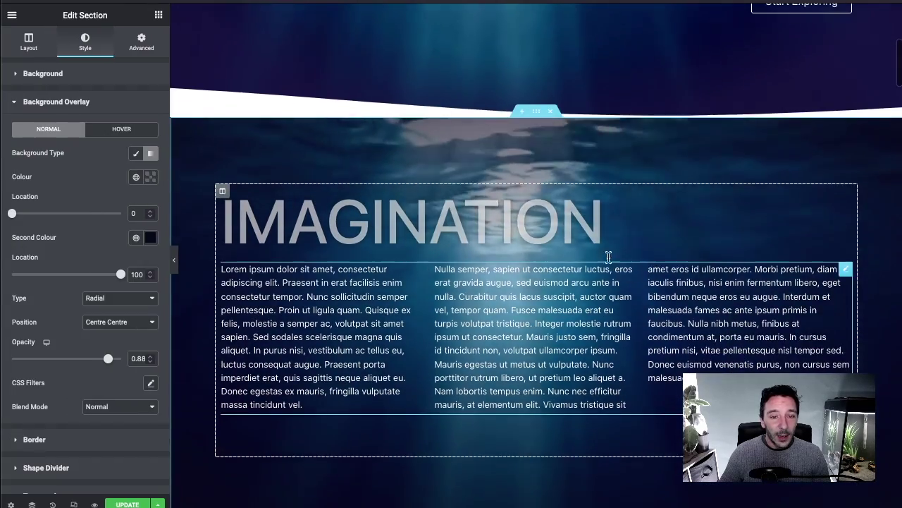
scroll(634, 177, "down", 1)
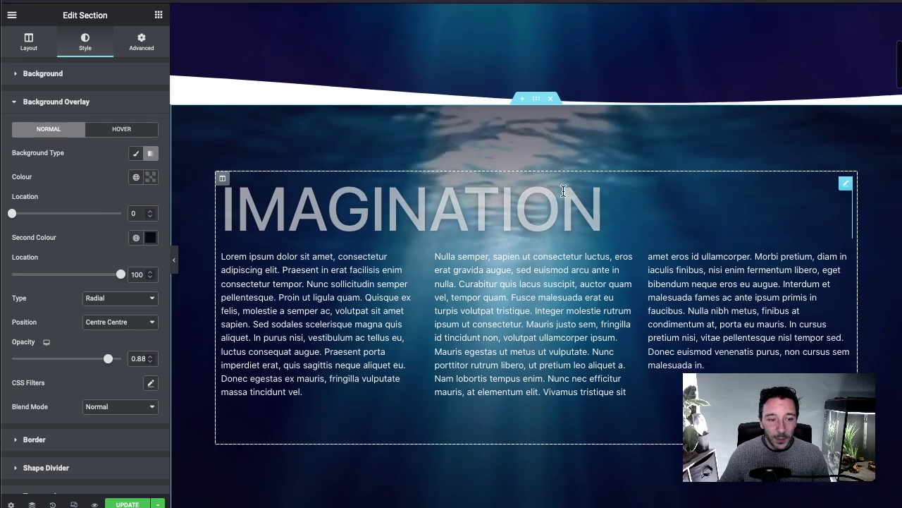
Add a Mountains shape divider to the bottom edge of the rebuilt IMAGINATION section
scroll(71, 204, "down", 2)
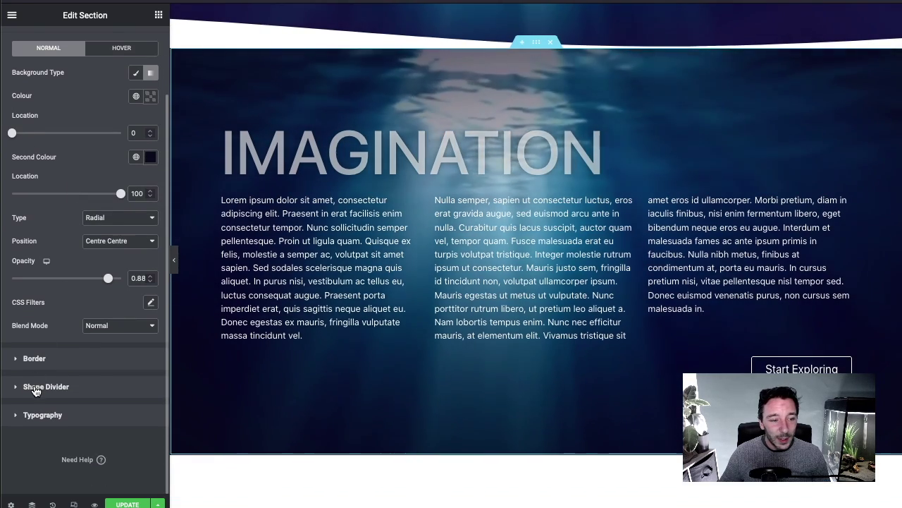
left_click(35, 389)
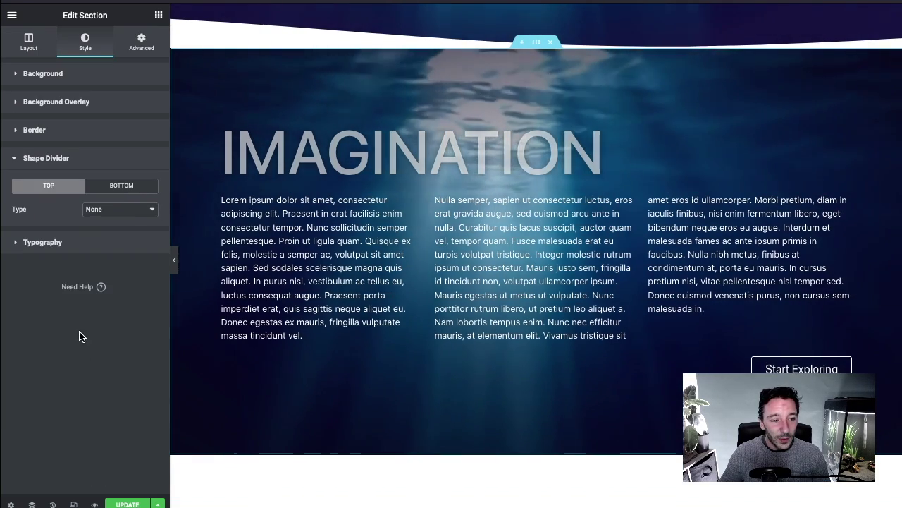
left_click(110, 211)
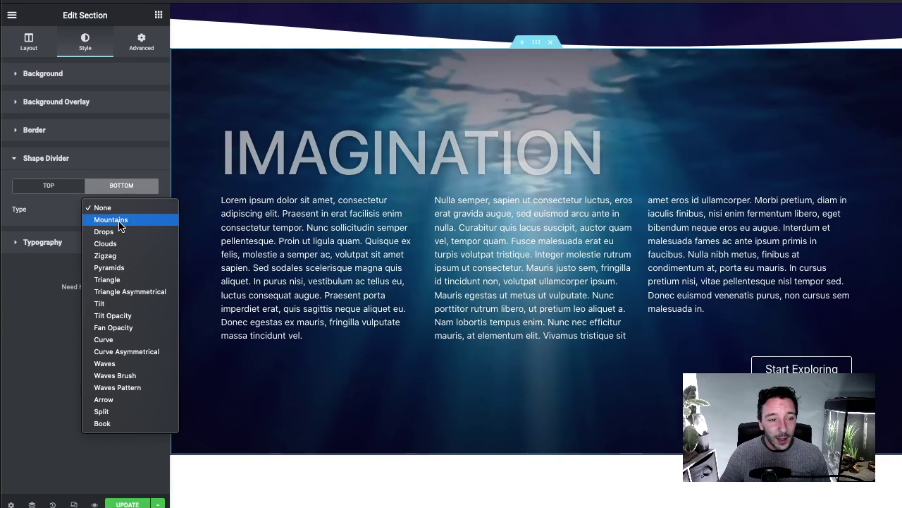
left_click(110, 220)
Set the bottom shape divider's width to 294 and height to 103, and preview the section at full width
left_click_drag(11, 273, 38, 271)
left_click_drag(13, 309, 37, 312)
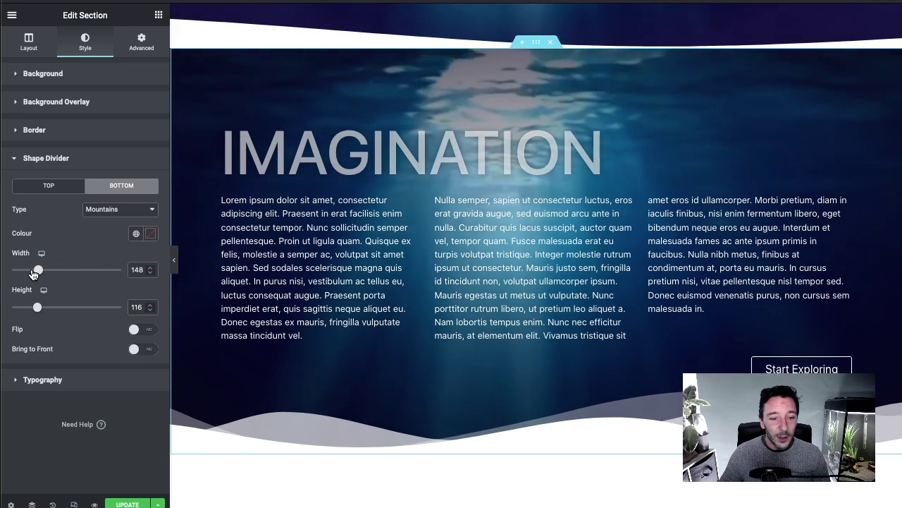
left_click_drag(23, 274, 121, 270)
mouse_move(35, 307)
left_mouse_down()
mouse_move(49, 308)
mouse_move(34, 308)
left_mouse_up()
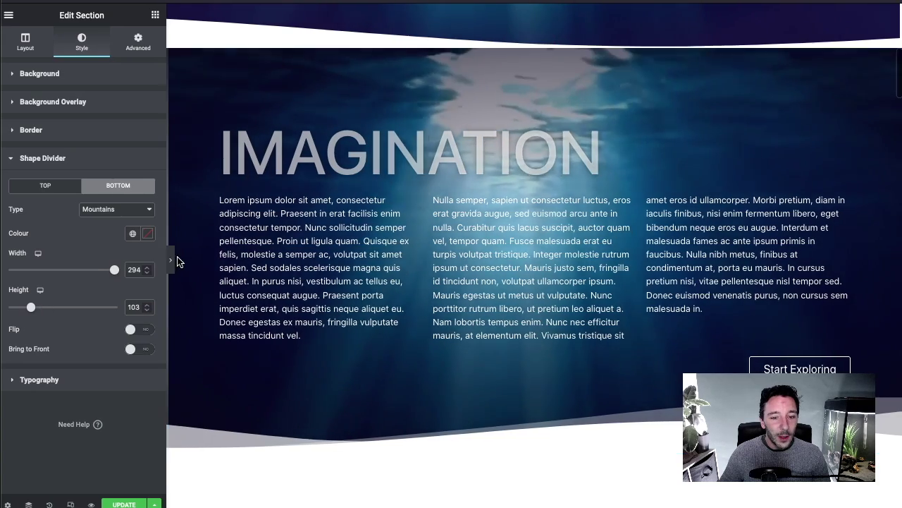
left_click(174, 259)
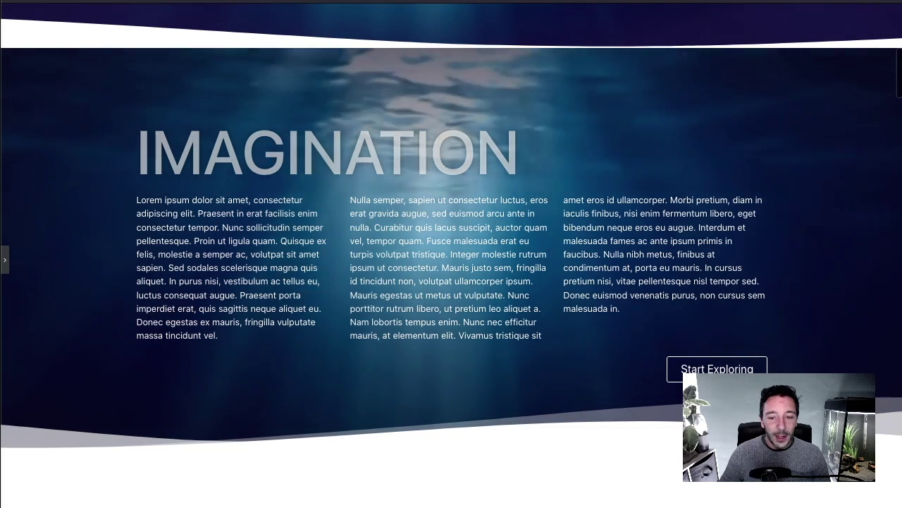
left_click(5, 259)
Examine the lighter IMAGINATION section with the green heading further down the page, and compare it with the rebuilt section
scroll(524, 190, "down", 10)
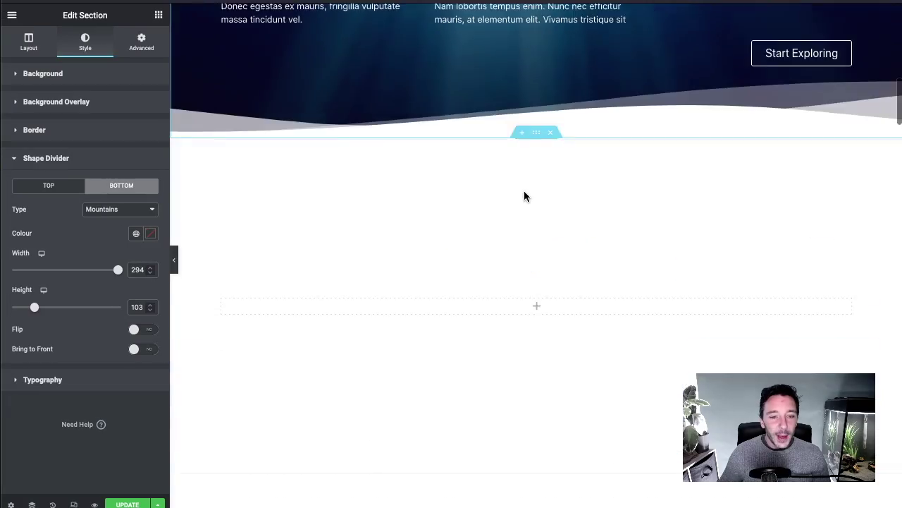
scroll(547, 179, "down", 5)
scroll(562, 169, "up", 2)
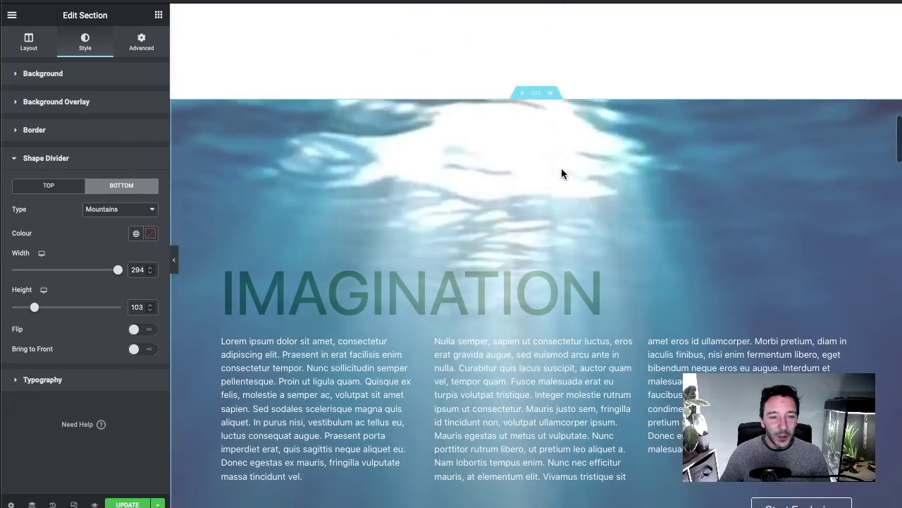
scroll(561, 166, "down", 2)
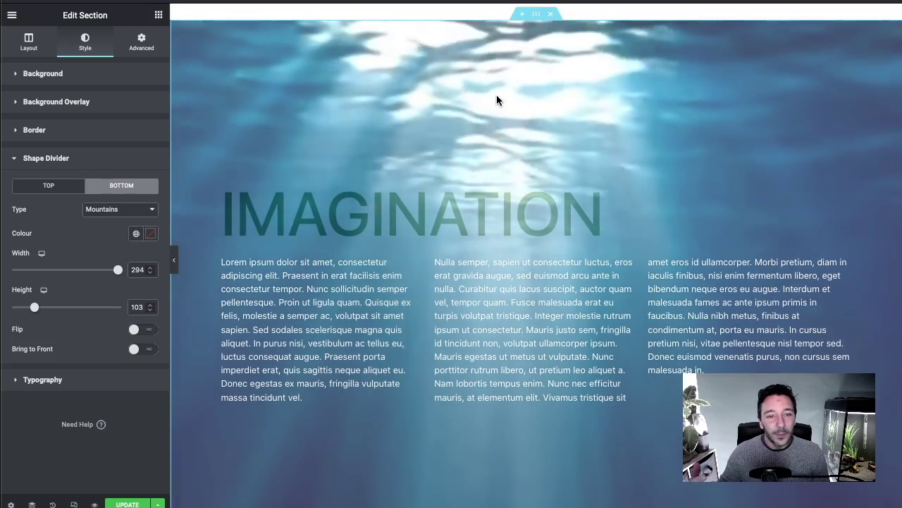
scroll(483, 112, "down", 5)
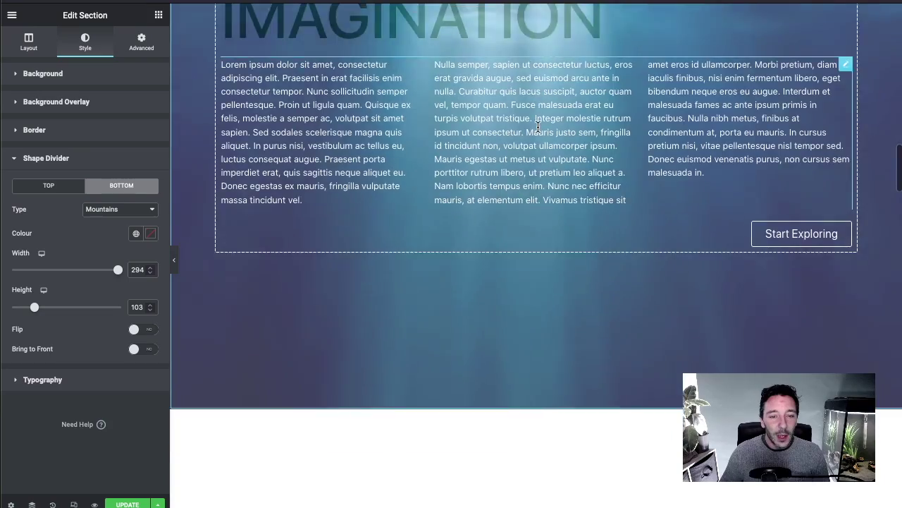
scroll(544, 148, "up", 6)
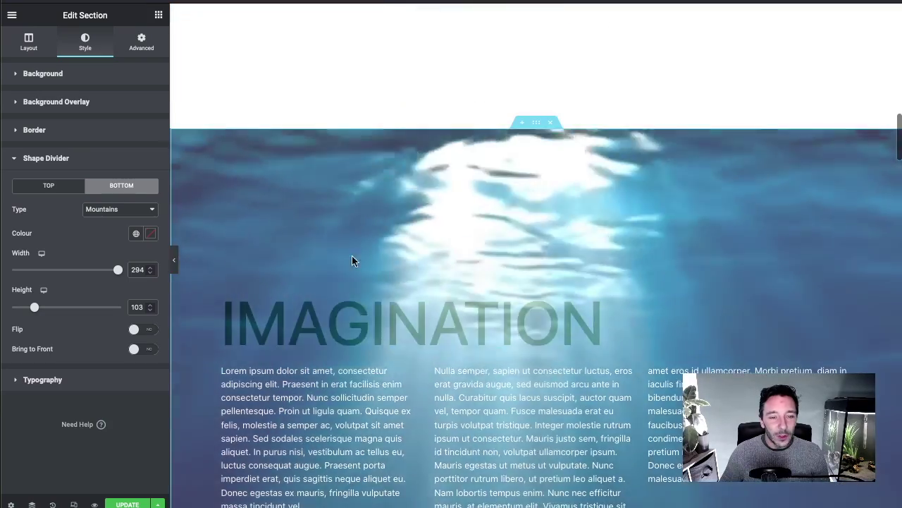
scroll(466, 261, "down", 2)
scroll(578, 238, "up", 2)
scroll(560, 228, "down", 7)
scroll(537, 208, "up", 4)
scroll(540, 55, "up", 1)
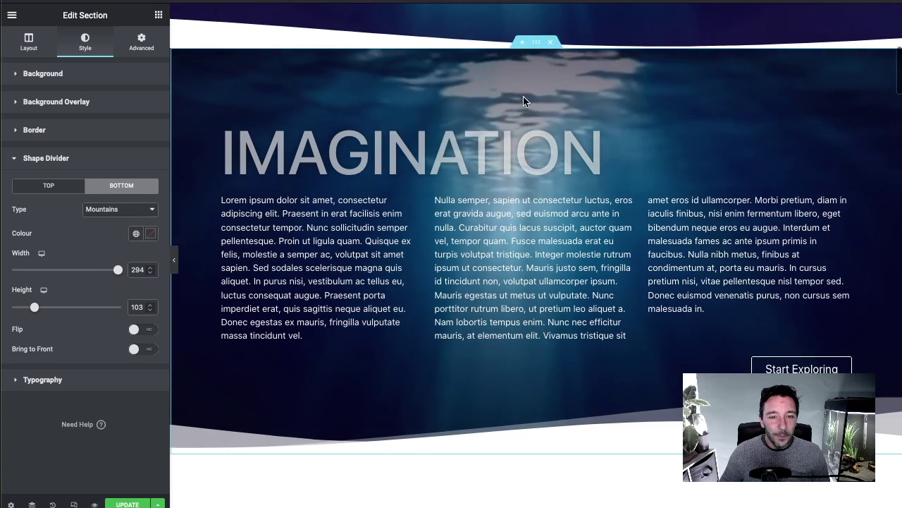
scroll(563, 184, "up", 3)
scroll(562, 184, "down", 2)
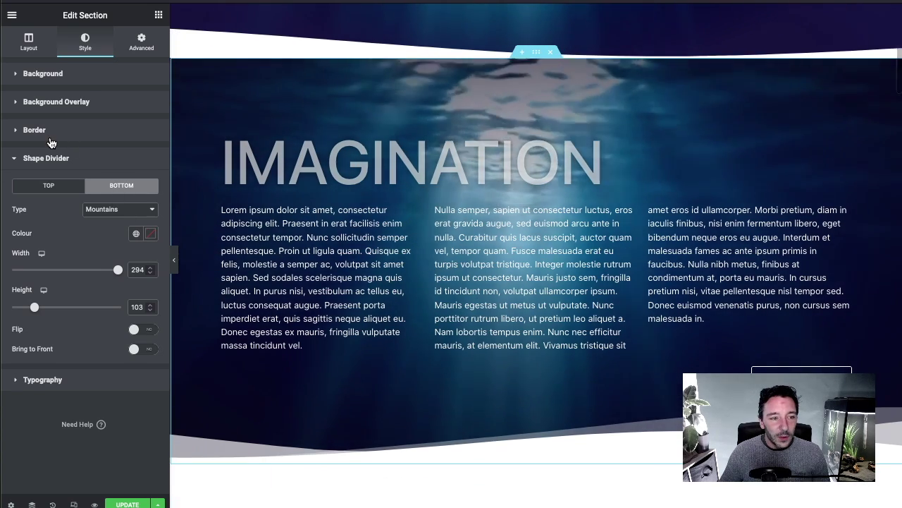
Duplicate the rebuilt IMAGINATION section with its video background, overlay and shape divider
left_click(71, 105)
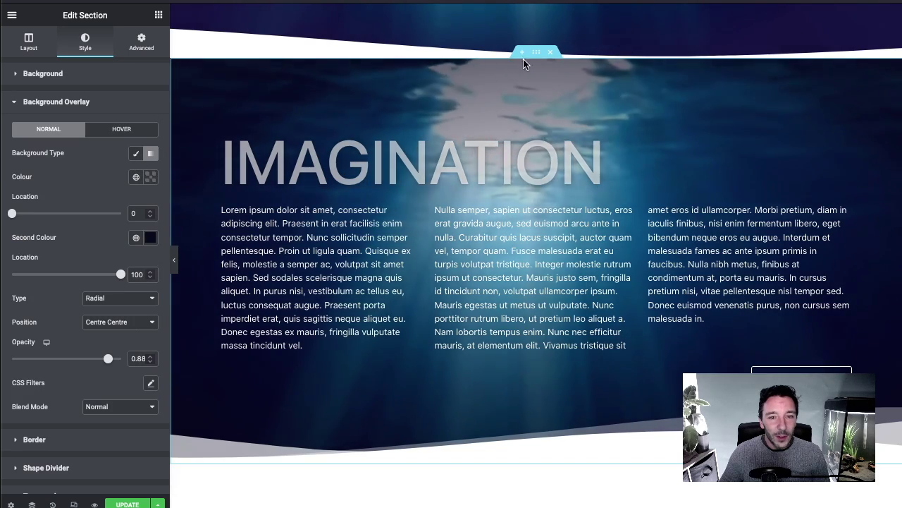
right_click(536, 56)
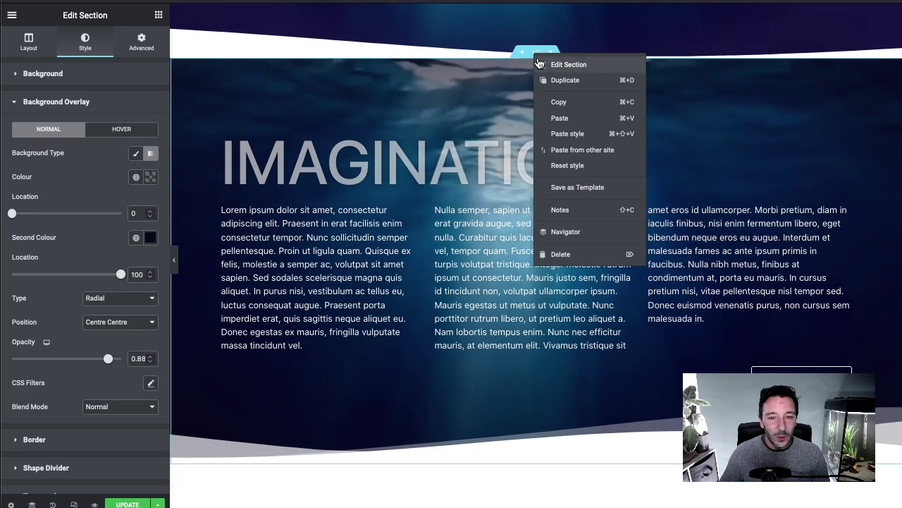
left_click(573, 79)
scroll(574, 242, "down", 5)
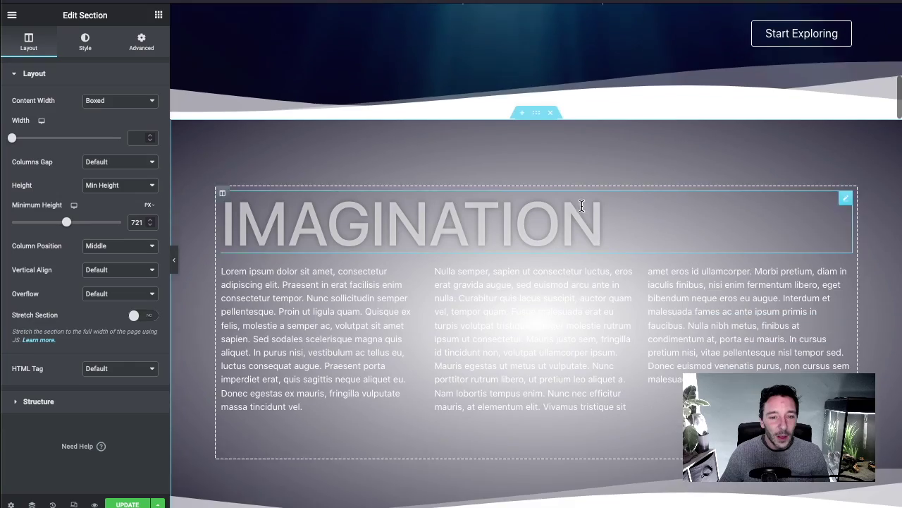
scroll(511, 155, "down", 1)
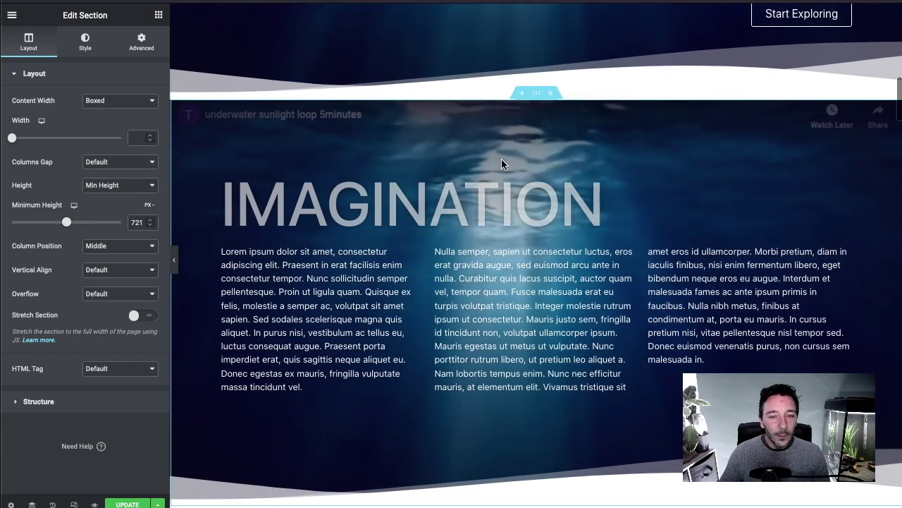
Change the duplicated section's normal-state background overlay from gradient to the Classic type
left_click(86, 54)
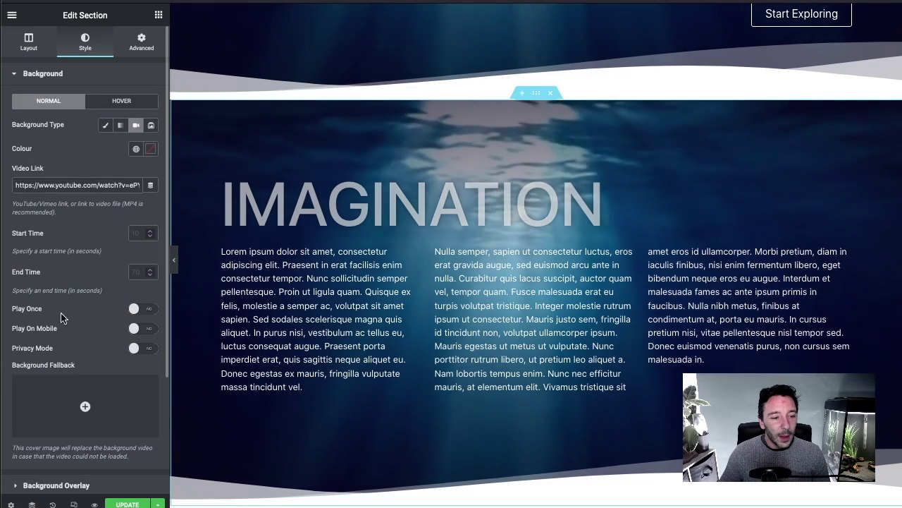
scroll(80, 191, "down", 3)
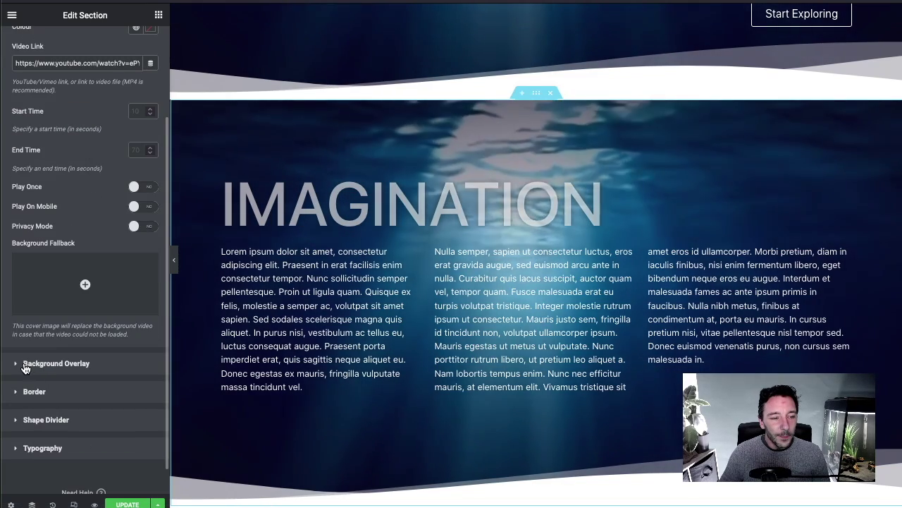
left_click(56, 363)
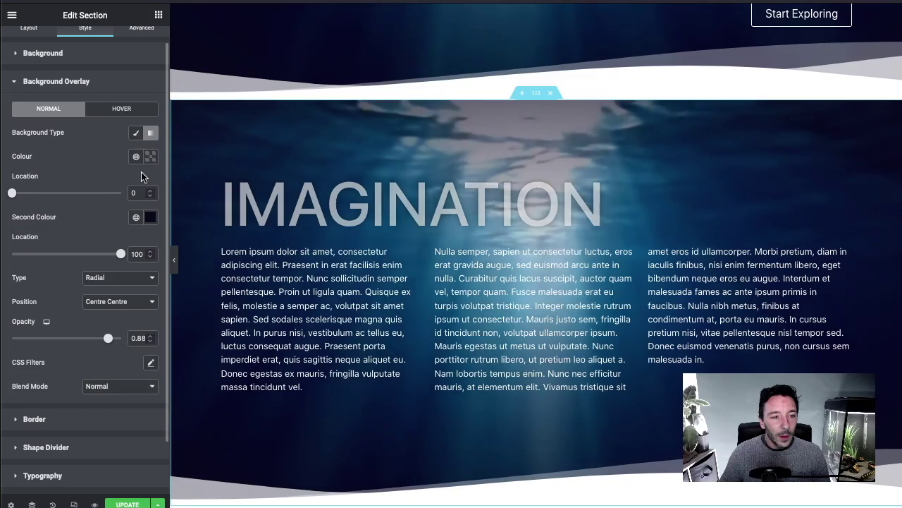
left_click(137, 134)
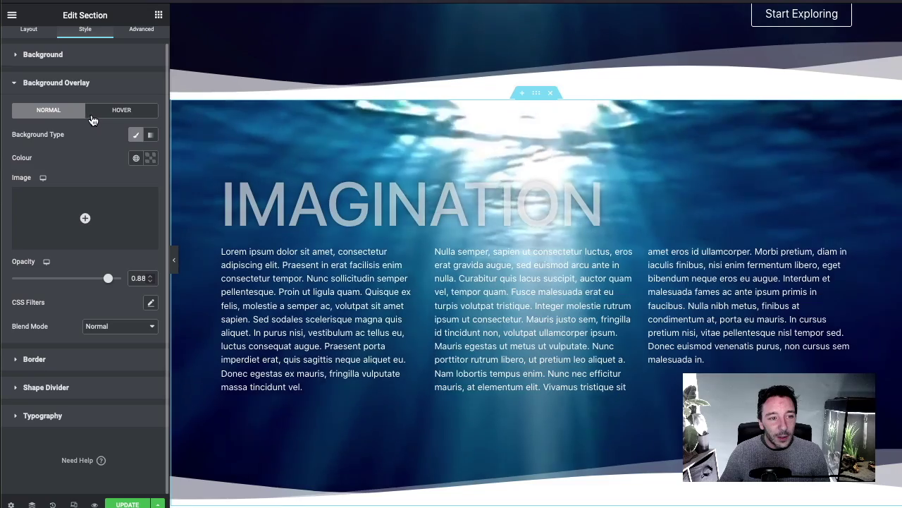
left_click(119, 110)
left_click(51, 129)
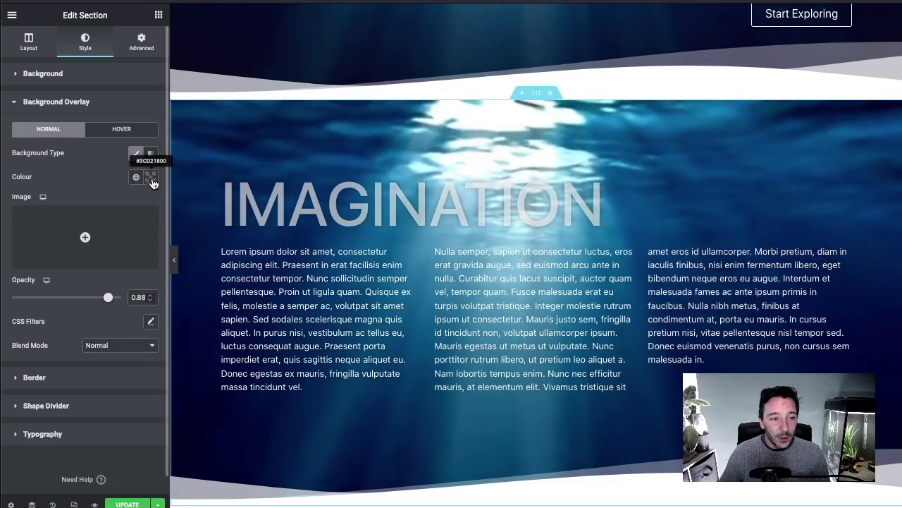
Set the duplicated section's overlay colour to fully opaque white #FFFFFF
left_click(151, 177)
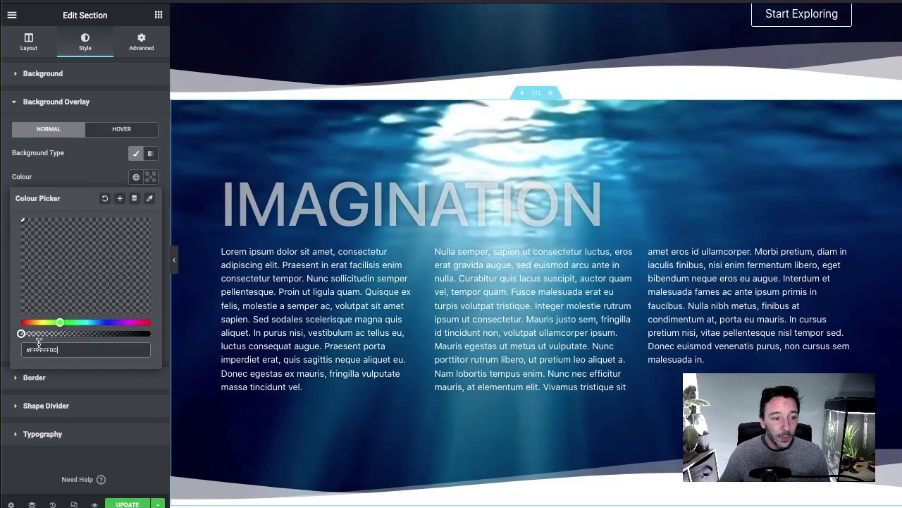
left_click_drag(50, 334, 181, 333)
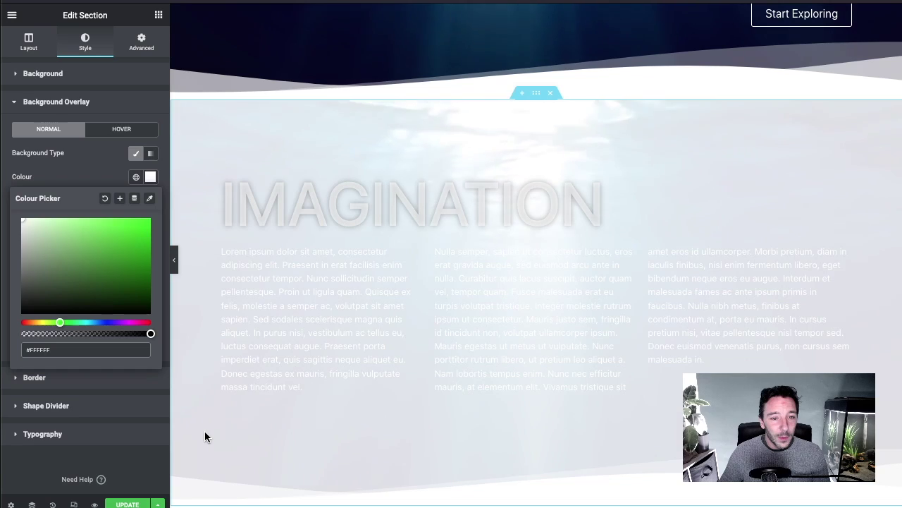
left_click_drag(116, 333, 152, 334)
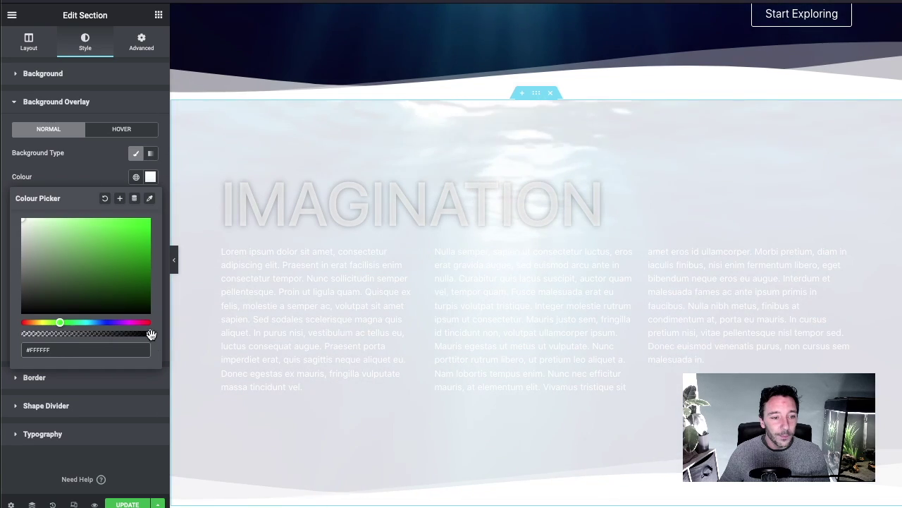
left_click(86, 177)
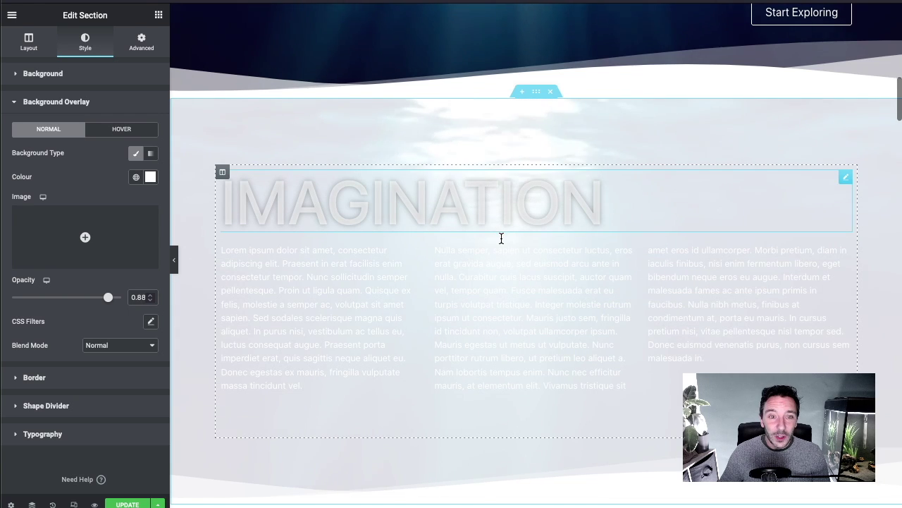
Set the duplicated section's normal overlay opacity to 1, and give its hover state a Classic background overlay
scroll(501, 238, "down", 1)
left_click_drag(109, 299, 130, 298)
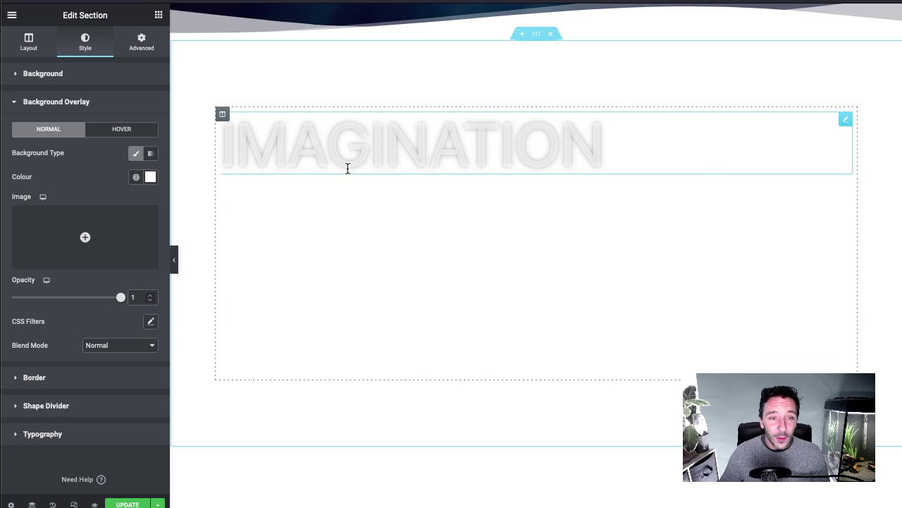
left_click(104, 134)
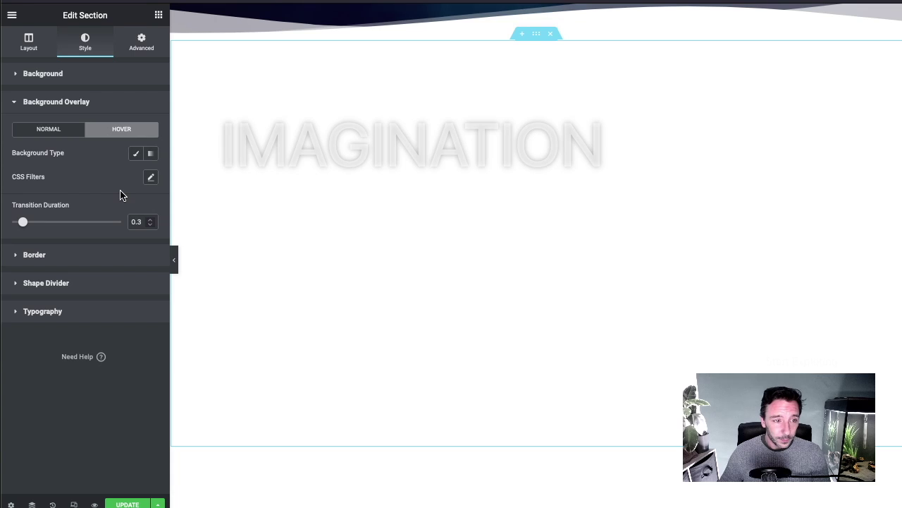
left_click(137, 156)
scroll(97, 163, "down", 1)
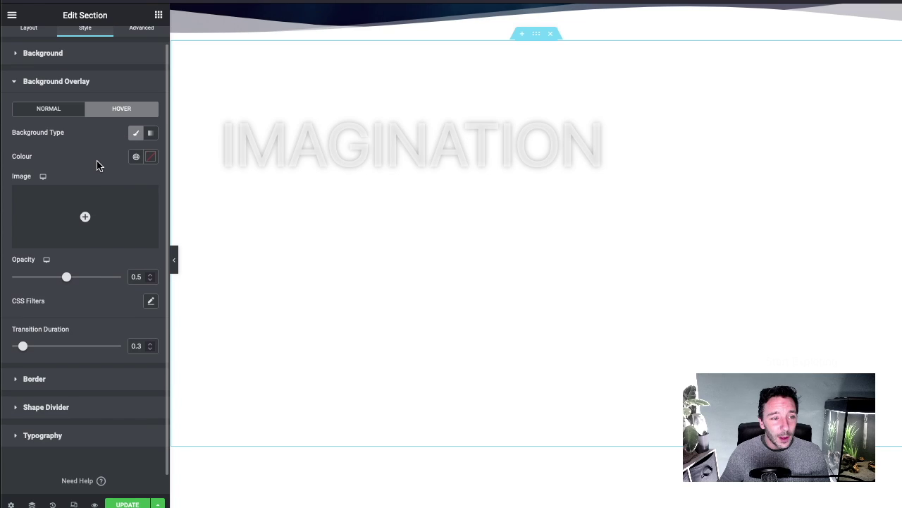
Set the hover overlay's colour to fully transparent #02010100
left_click(151, 157)
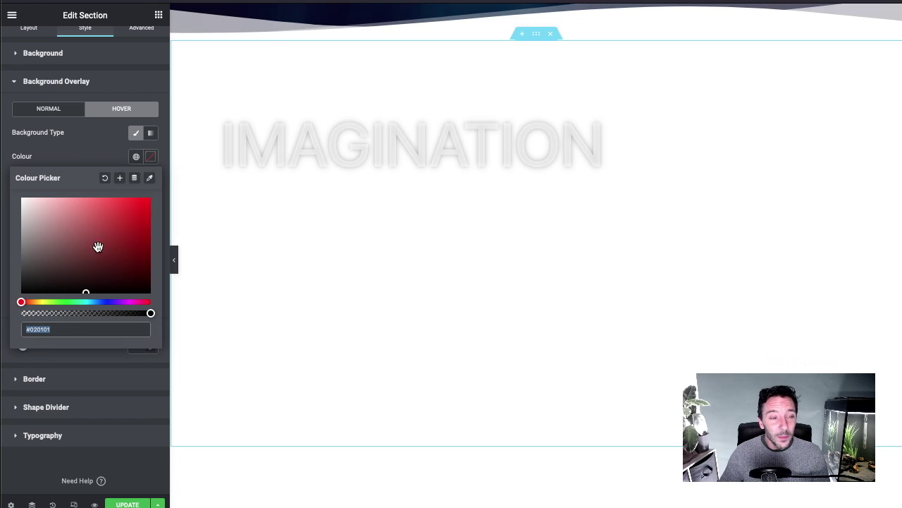
left_click_drag(141, 315, 54, 314)
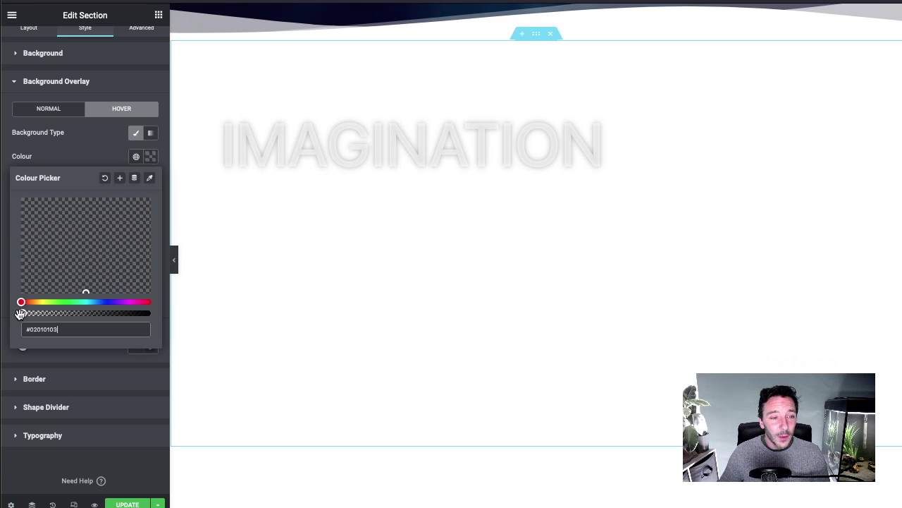
left_click(86, 135)
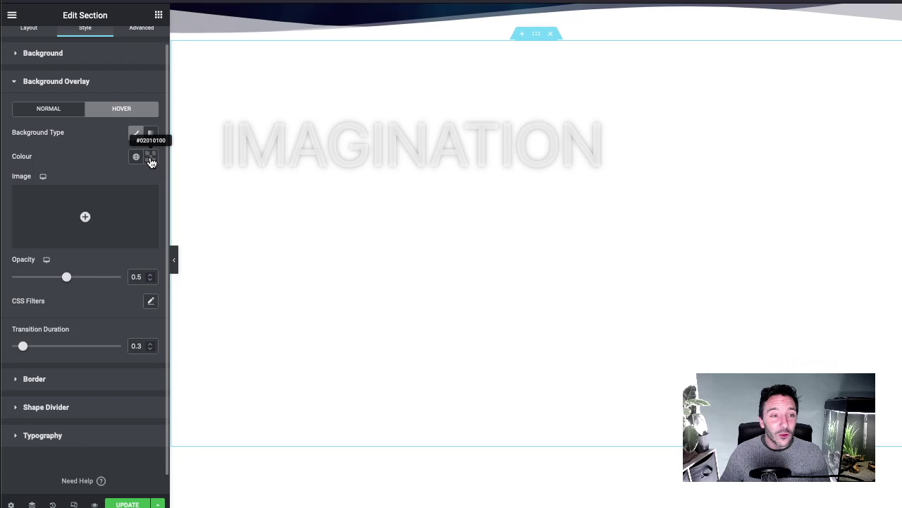
left_click(151, 157)
left_click(104, 144)
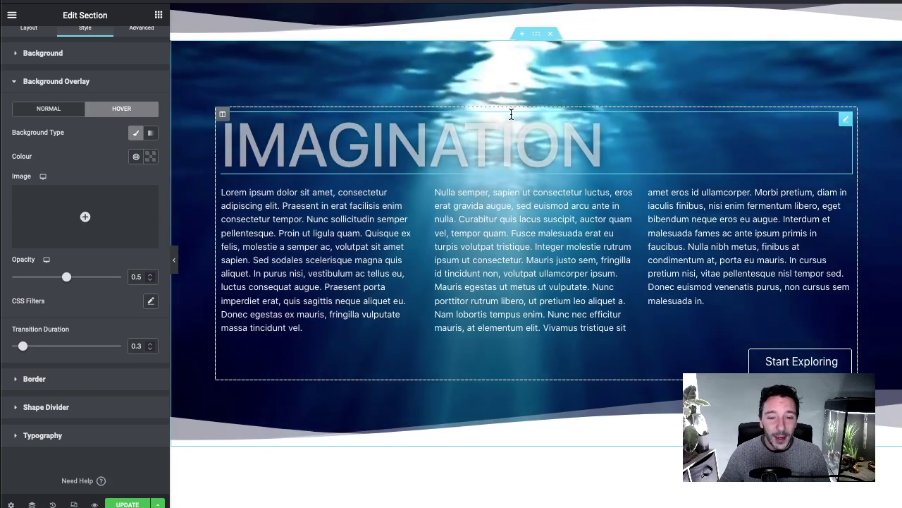
Preview the hover effect on the duplicated section and set its overlay transition duration to 2
scroll(511, 121, "down", 1)
scroll(510, 121, "up", 2)
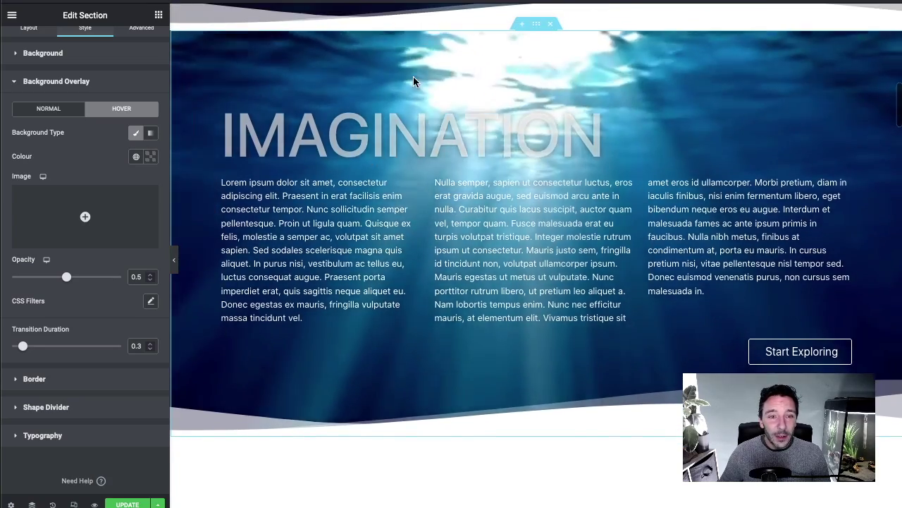
scroll(514, 62, "up", 1)
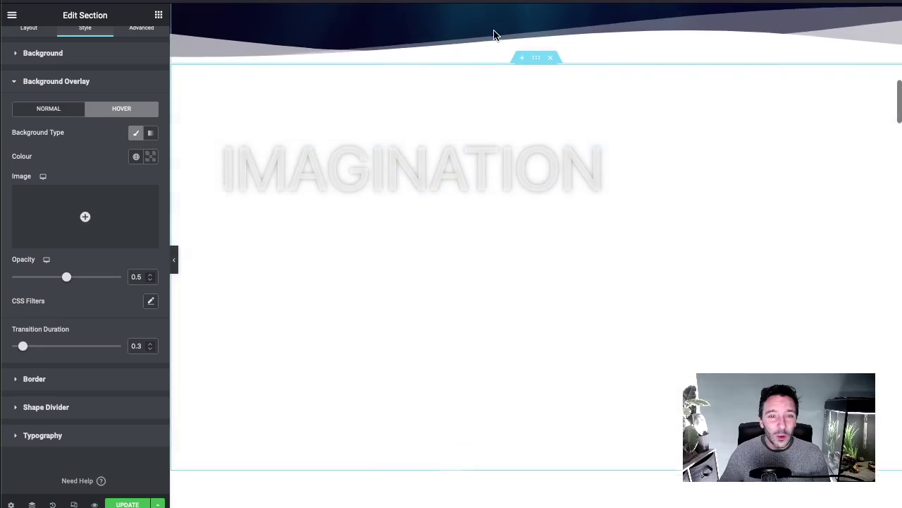
scroll(492, 106, "down", 2)
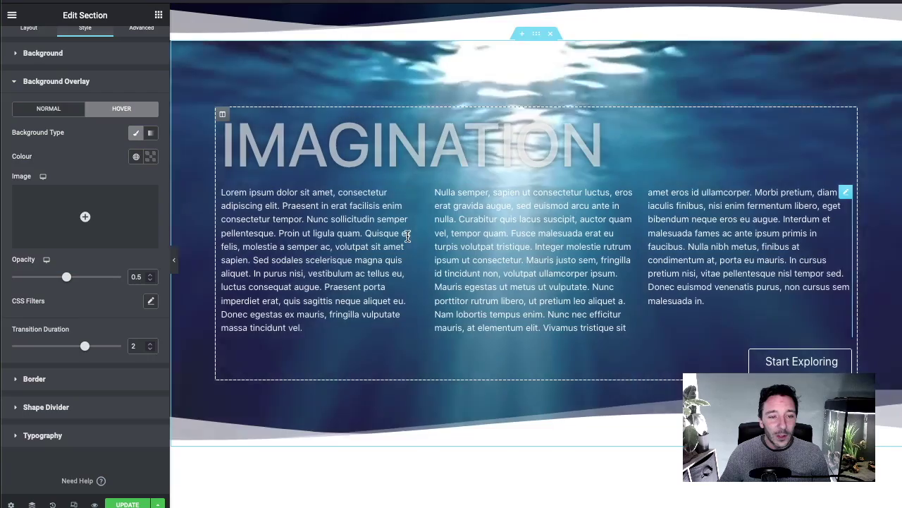
Check the hover fade between the white overlay and the underwater video on the duplicated IMAGINATION section
scroll(653, 68, "down", 5)
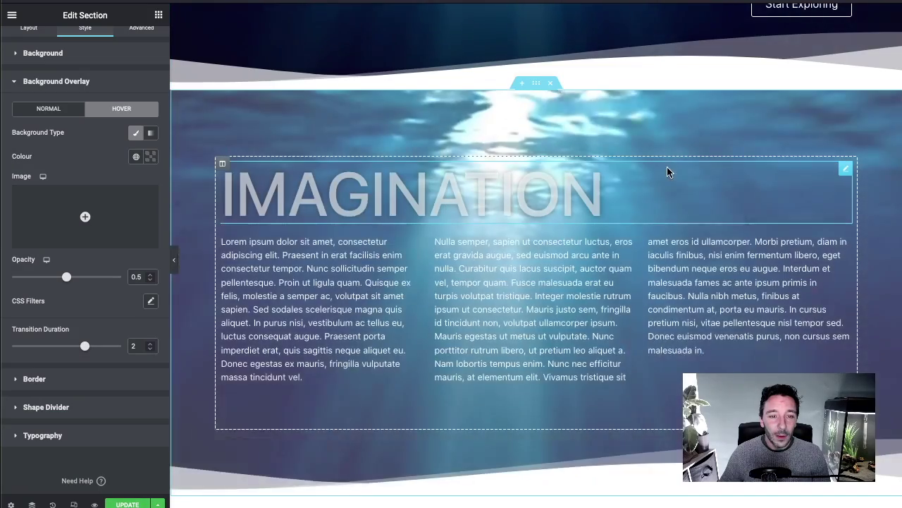
scroll(667, 168, "down", 1)
scroll(665, 169, "up", 2)
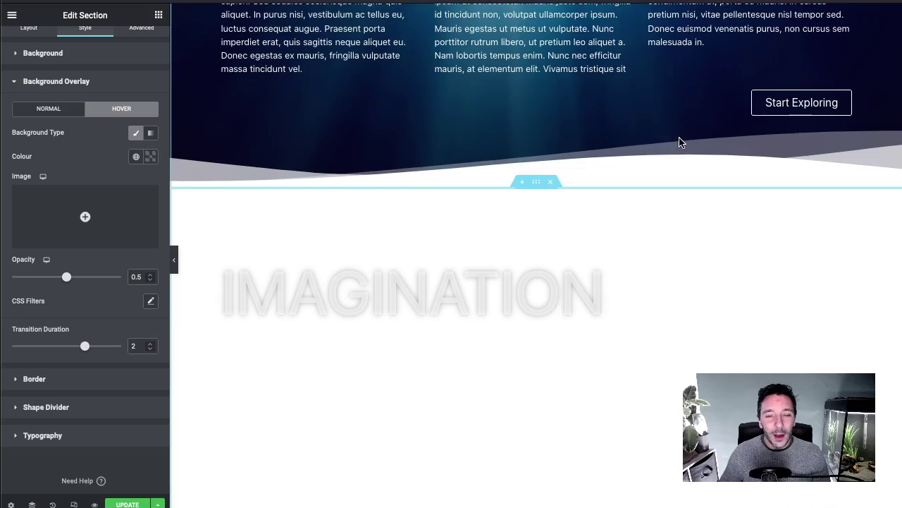
scroll(675, 130, "down", 1)
scroll(663, 130, "down", 2)
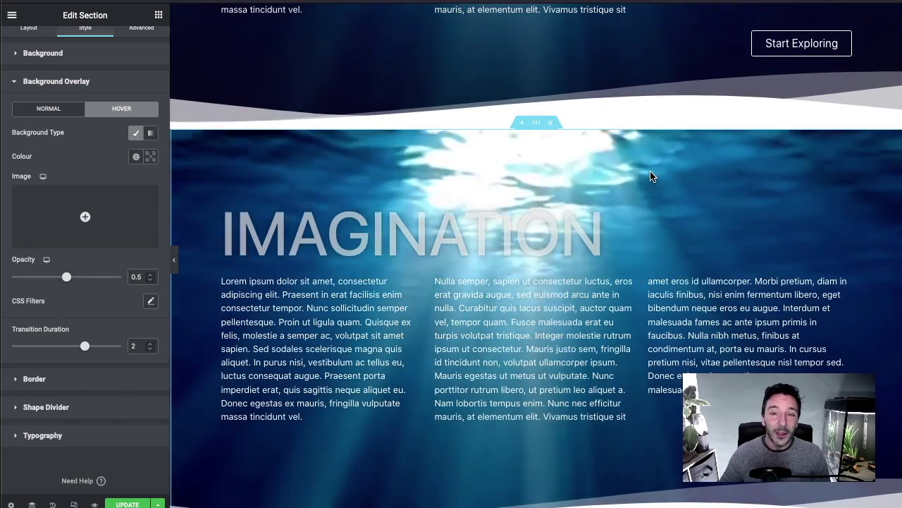
scroll(609, 164, "down", 2)
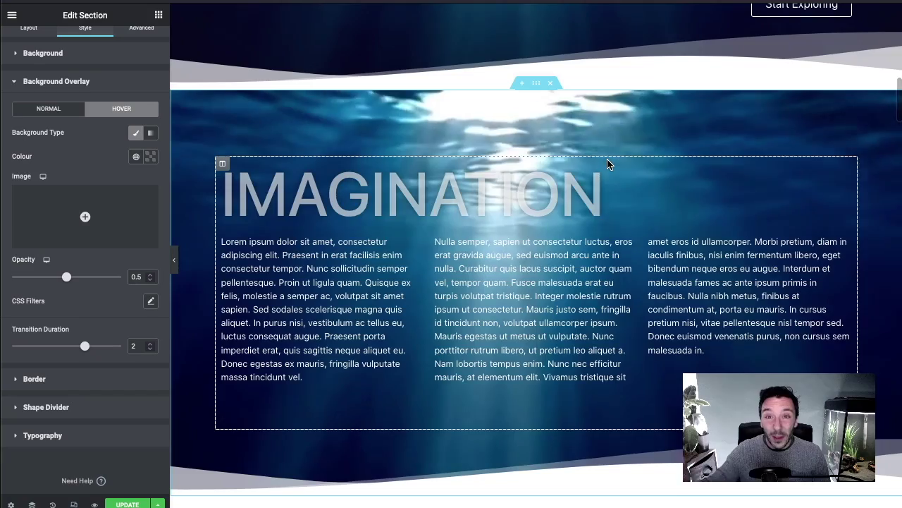
scroll(648, 113, "up", 1)
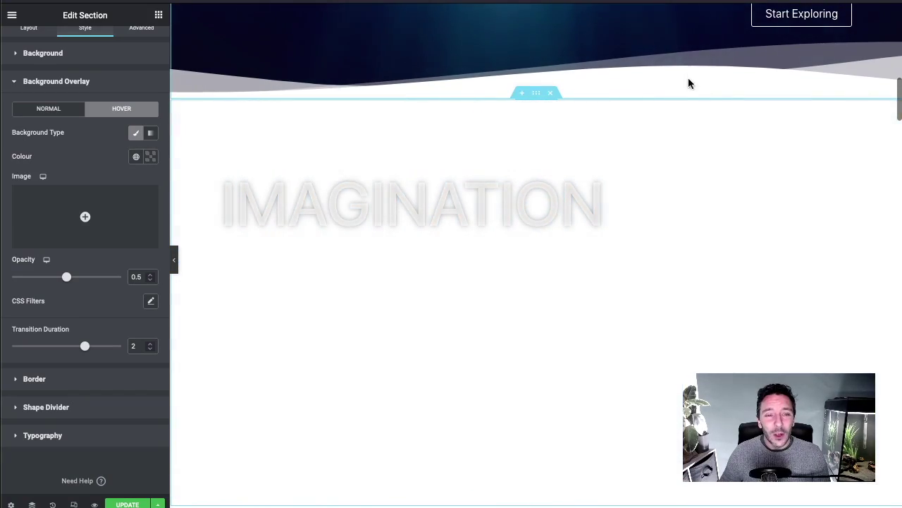
scroll(675, 225, "down", 2)
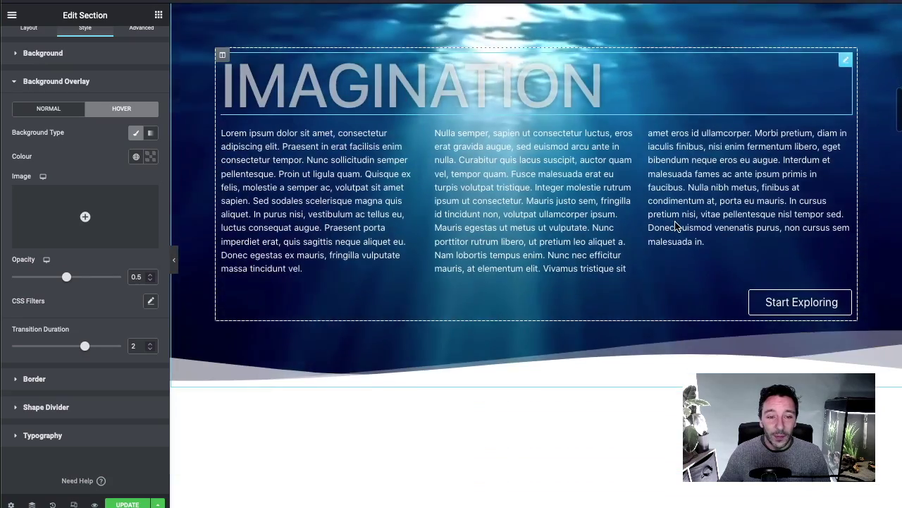
Examine the finished EXPLORATION section with the slanted video area further down the page
scroll(675, 225, "down", 10)
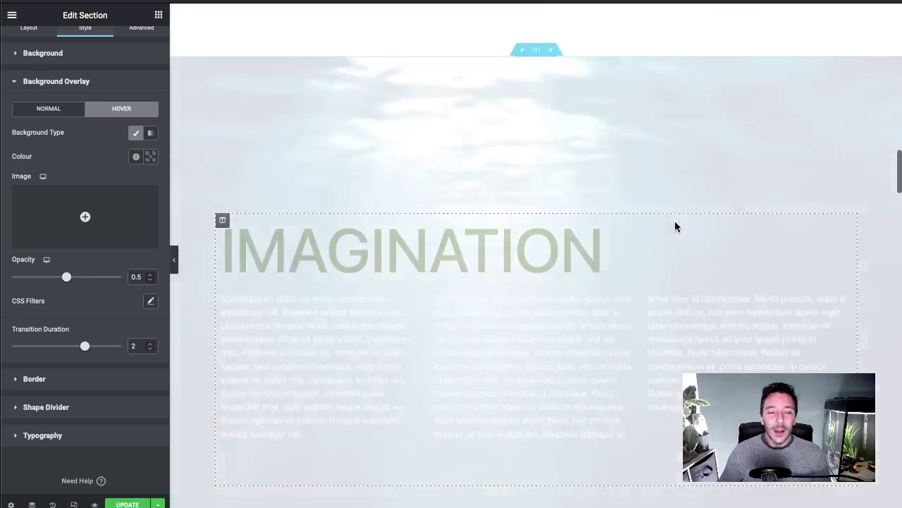
scroll(674, 226, "down", 6)
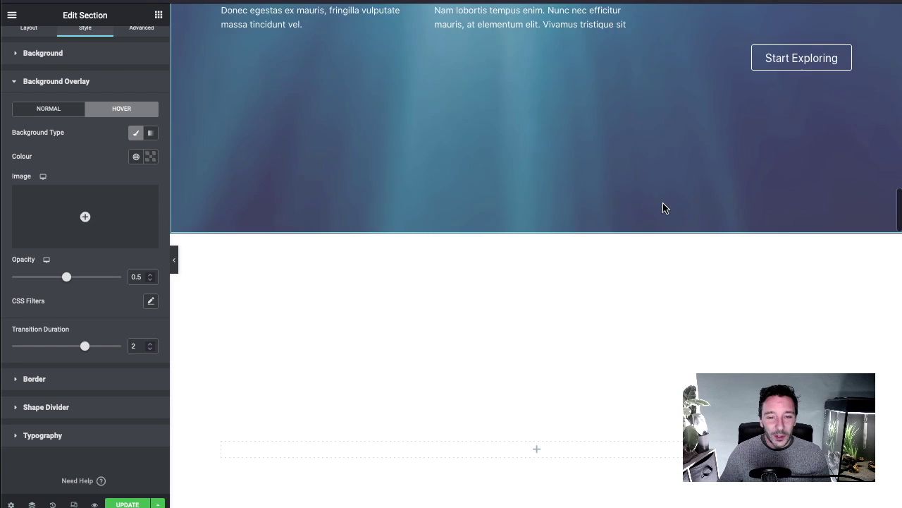
scroll(663, 208, "down", 11)
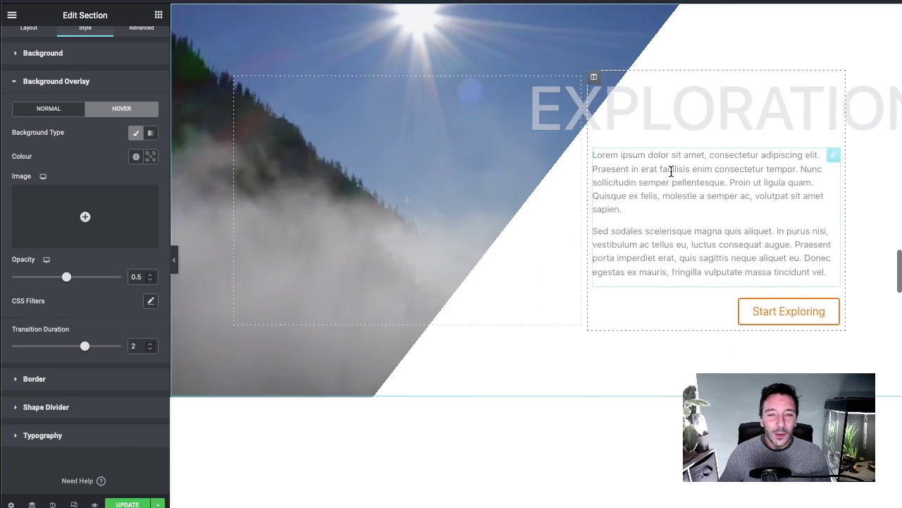
scroll(671, 171, "up", 3)
scroll(674, 177, "down", 2)
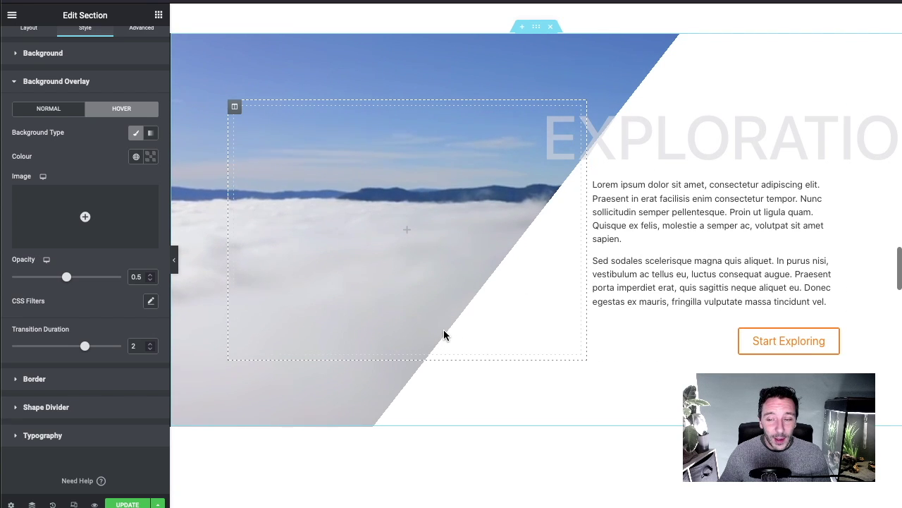
scroll(458, 307, "down", 1)
scroll(547, 303, "down", 5)
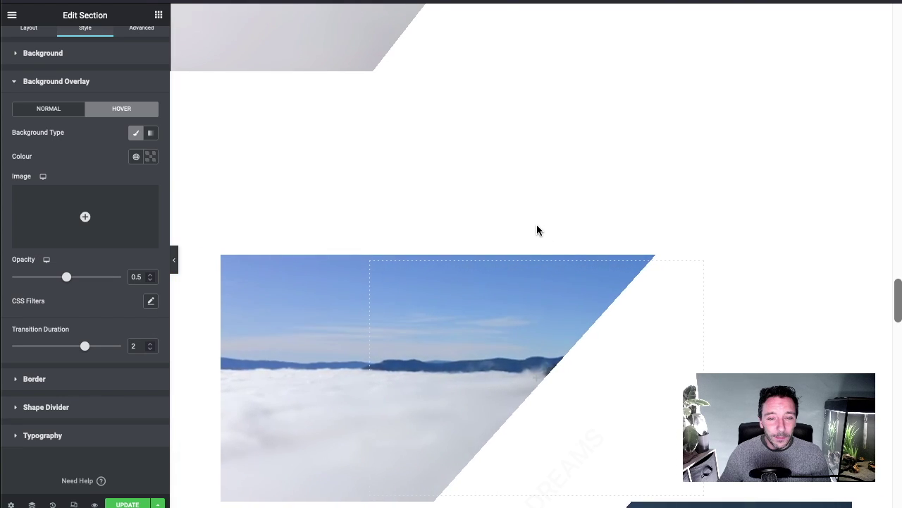
scroll(536, 226, "up", 3)
scroll(555, 372, "down", 2)
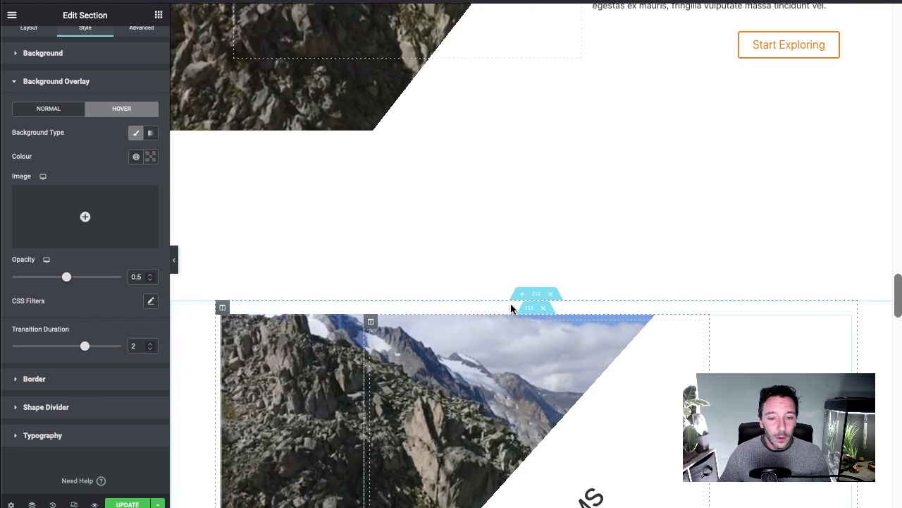
Add a new section with two equal columns directly below the EXPLORATION section
left_click(520, 296)
scroll(615, 251, "down", 2)
scroll(562, 133, "up", 2)
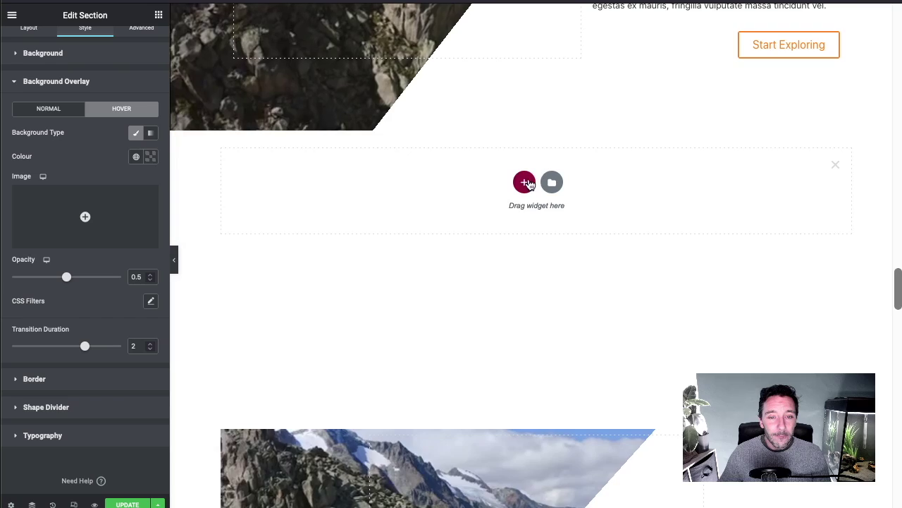
left_click(524, 180)
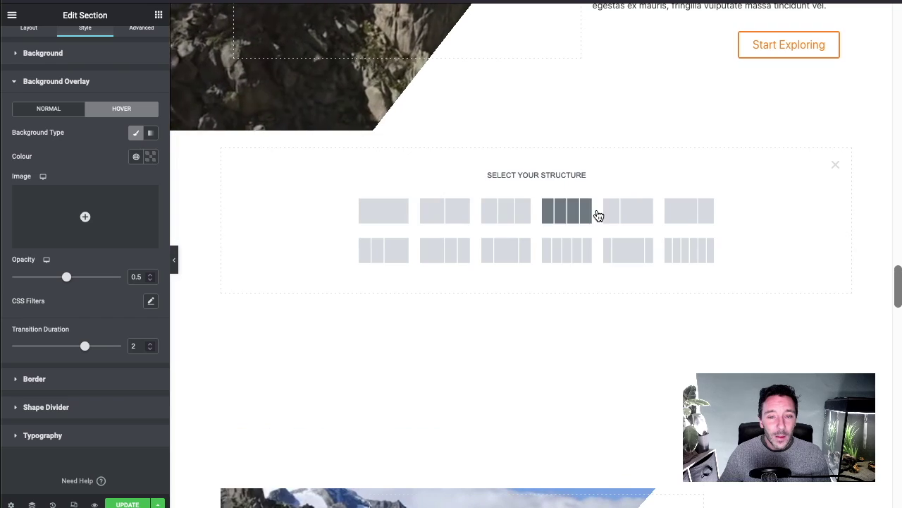
left_click(449, 213)
scroll(672, 194, "up", 3)
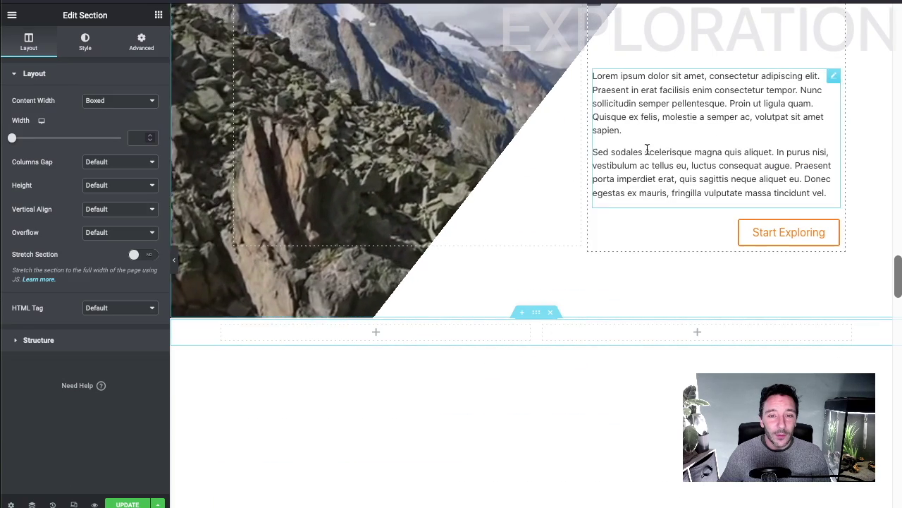
scroll(476, 167, "down", 3)
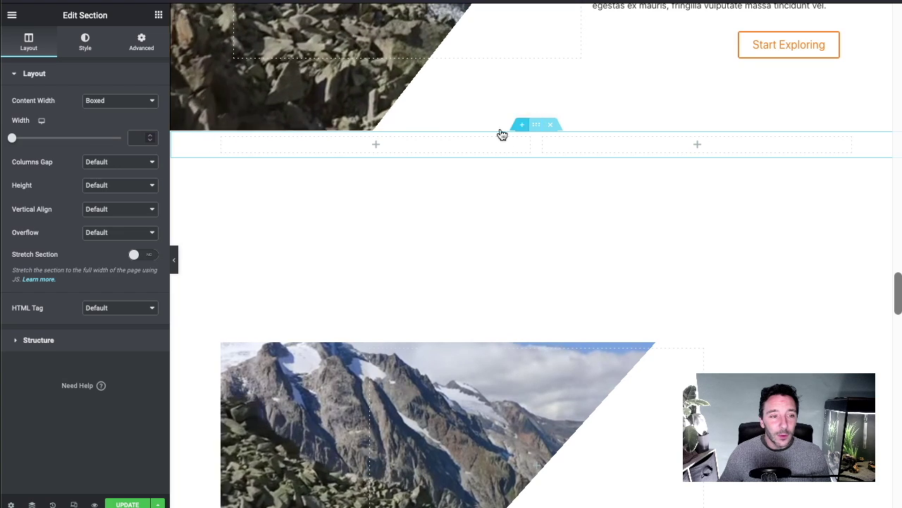
Set the new section's height to Min Height with a minimum of 594 px
left_click(102, 186)
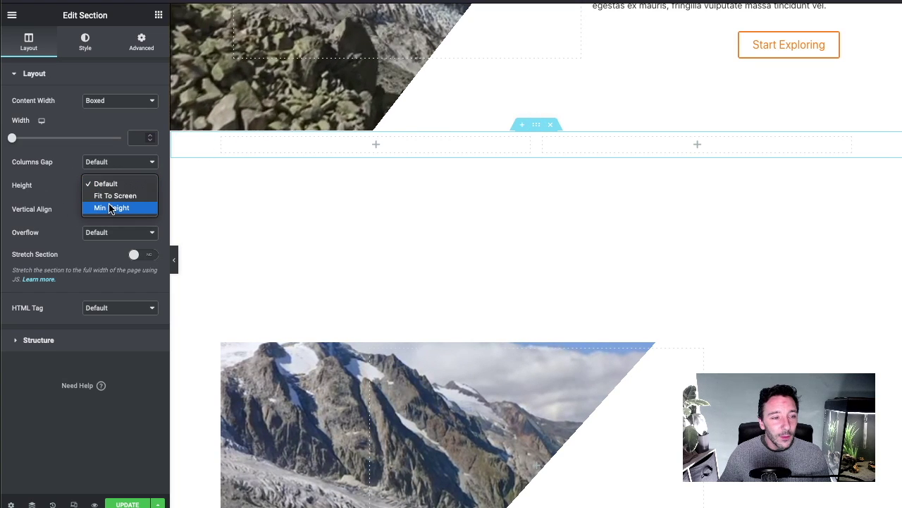
left_click(109, 205)
left_click_drag(46, 225, 61, 224)
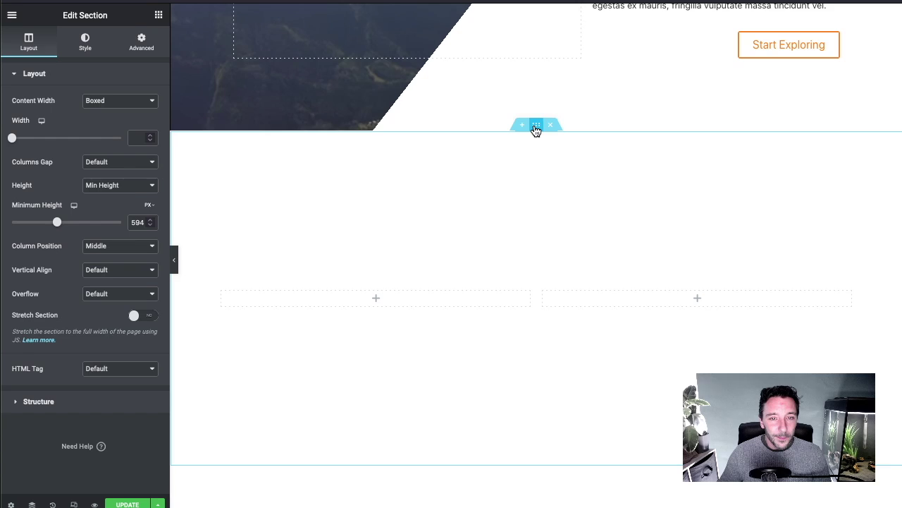
Give the new section a video background using the YouTube link youtube.com/watch?v=TfuNwm3D3Qc
left_click(84, 42)
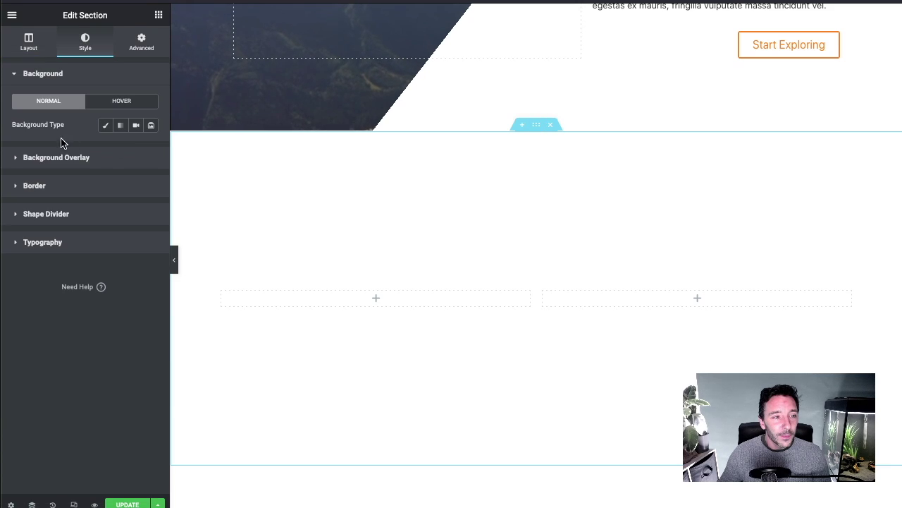
left_click(136, 126)
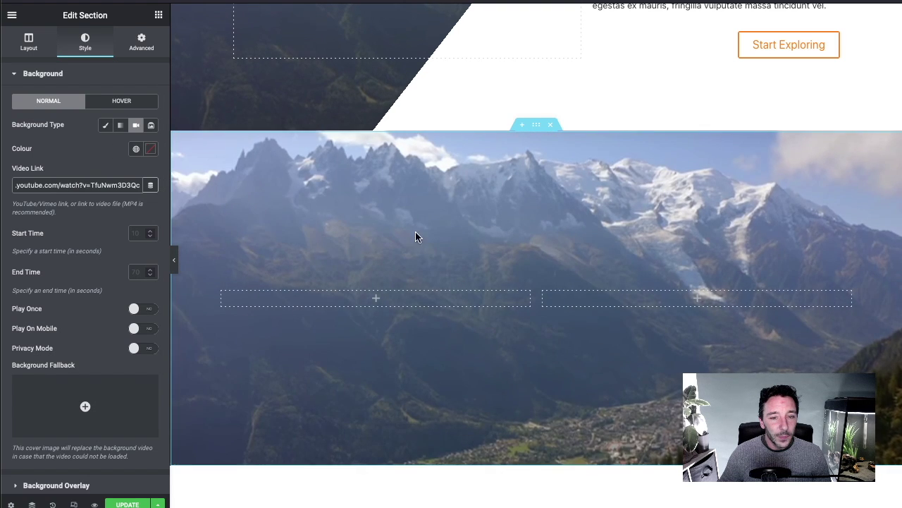
scroll(608, 235, "down", 1)
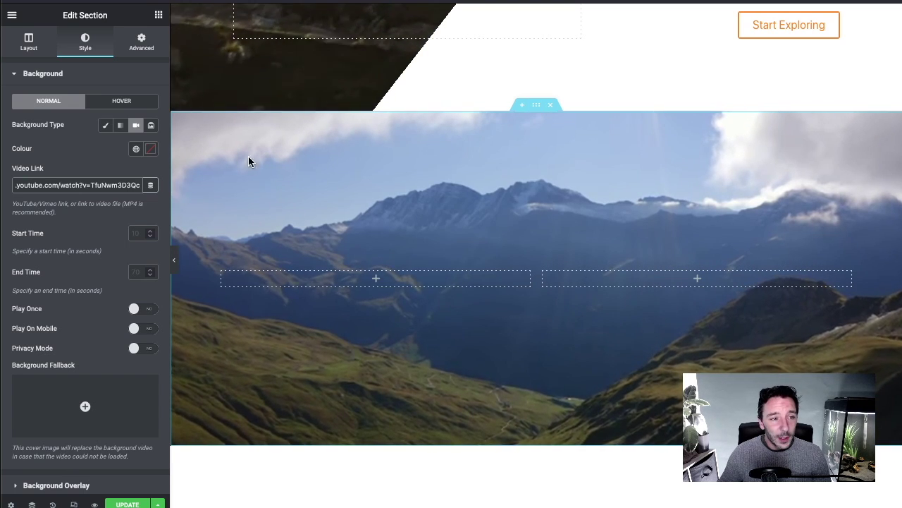
Set the new section's normal-state background overlay to the Gradient type
scroll(88, 255, "down", 1)
scroll(56, 311, "down", 3)
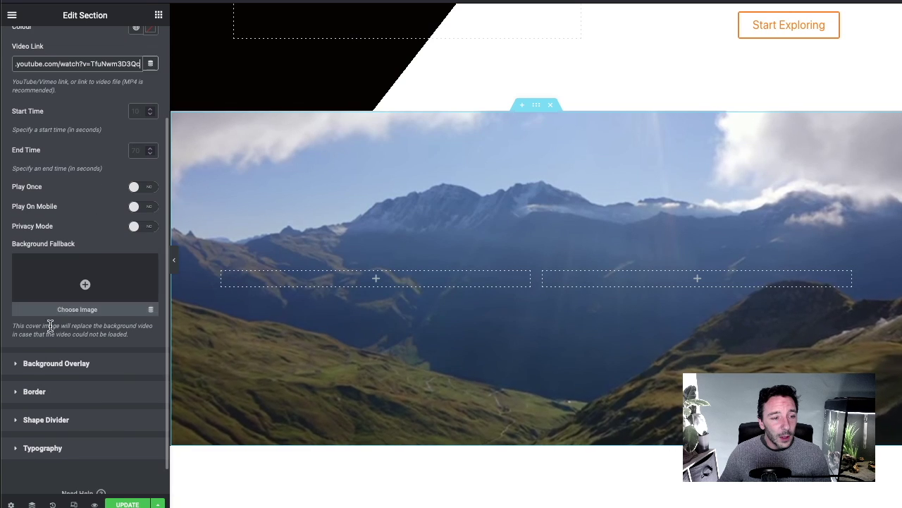
left_click(31, 364)
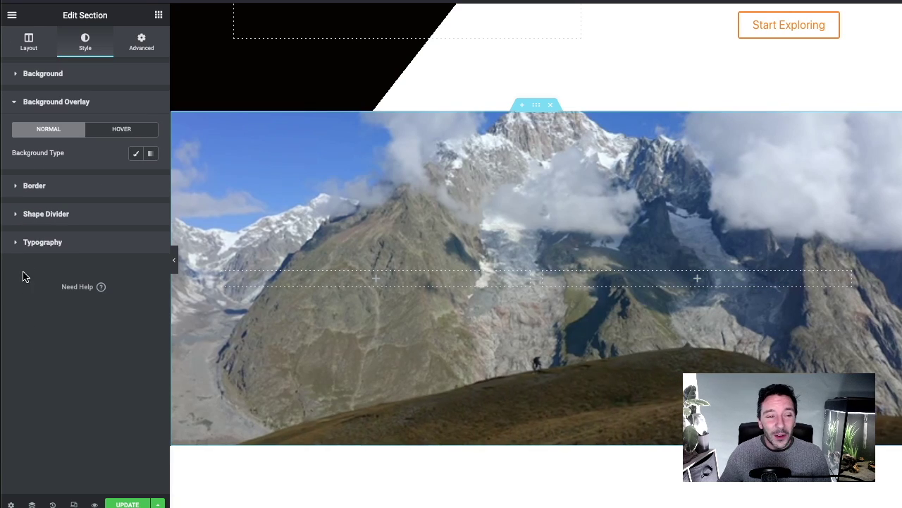
left_click(151, 155)
scroll(99, 177, "down", 1)
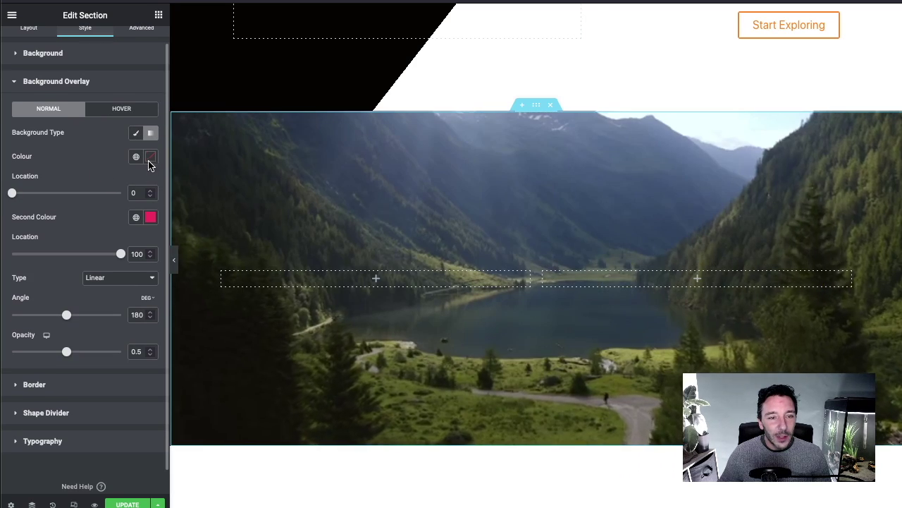
scroll(618, 232, "up", 4)
scroll(536, 169, "up", 3)
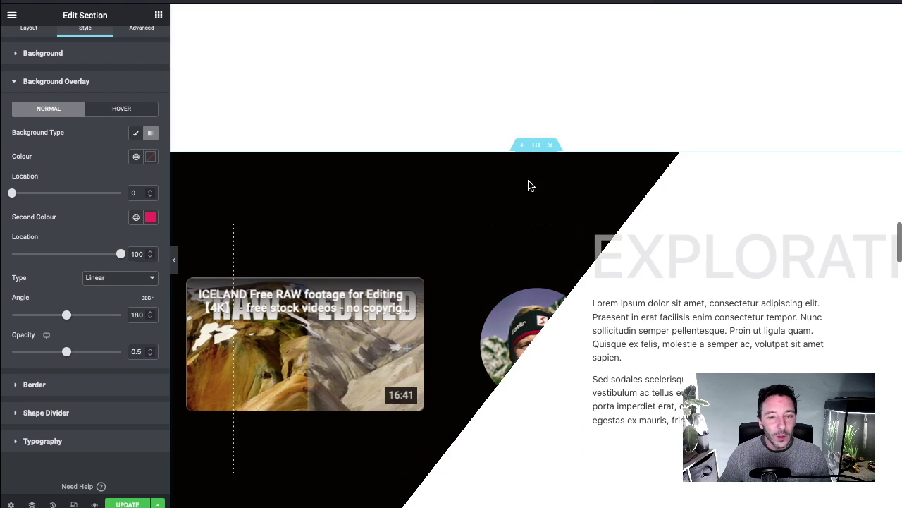
Make the overlay gradient's first colour fully transparent (#02010100) and set its second colour to #F0003C
scroll(494, 229, "down", 1)
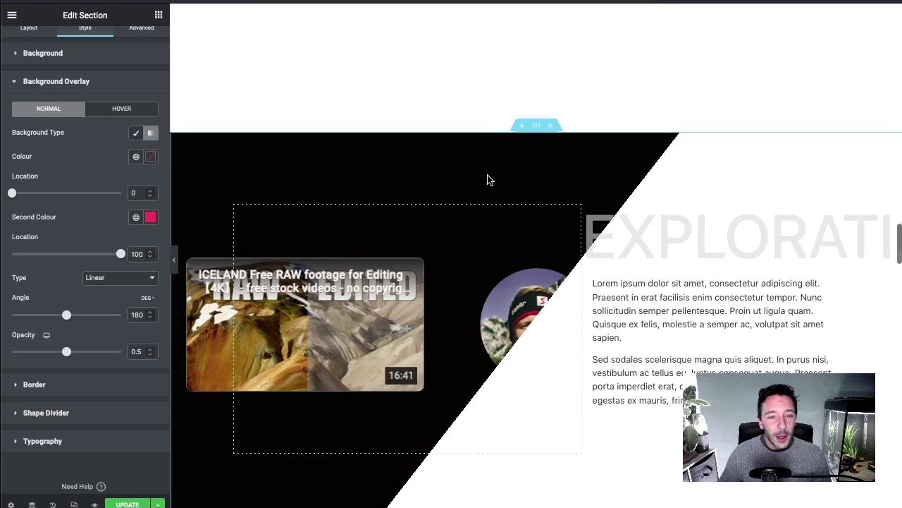
scroll(466, 204, "down", 1)
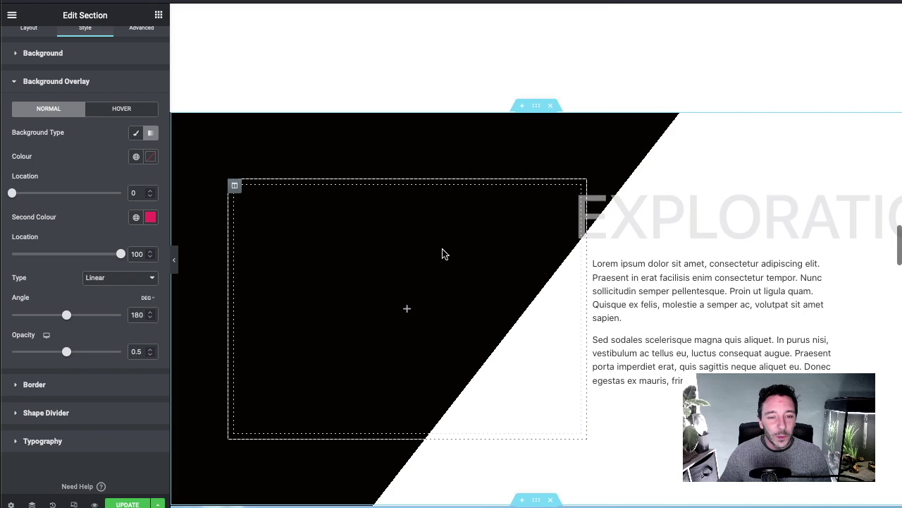
scroll(465, 253, "down", 5)
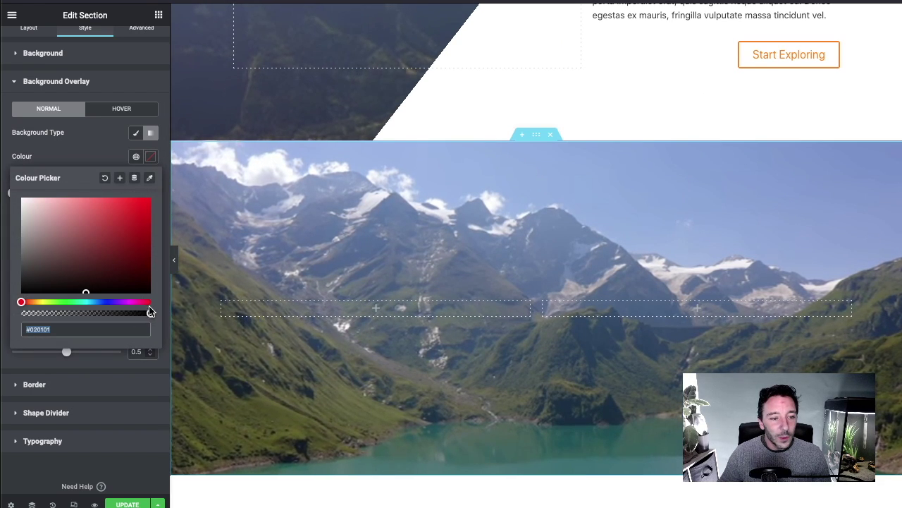
left_click_drag(150, 313, 21, 313)
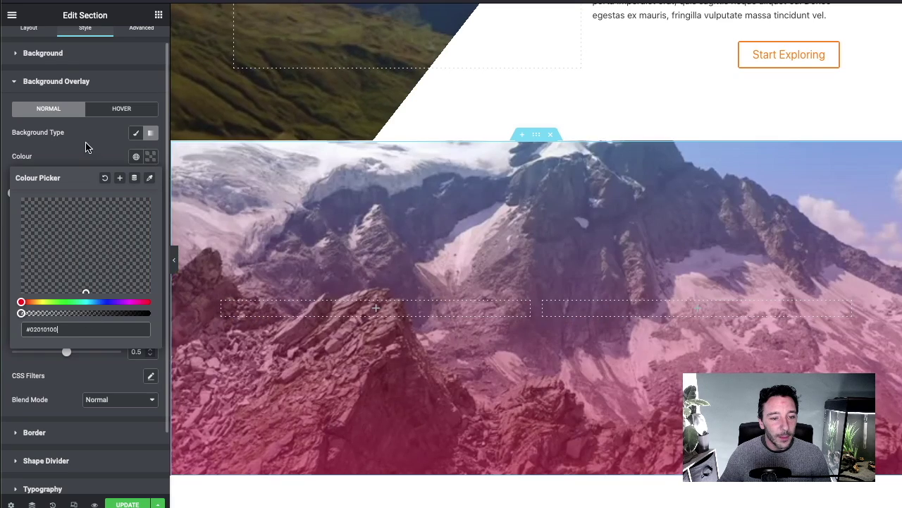
left_click(86, 147)
left_click(149, 217)
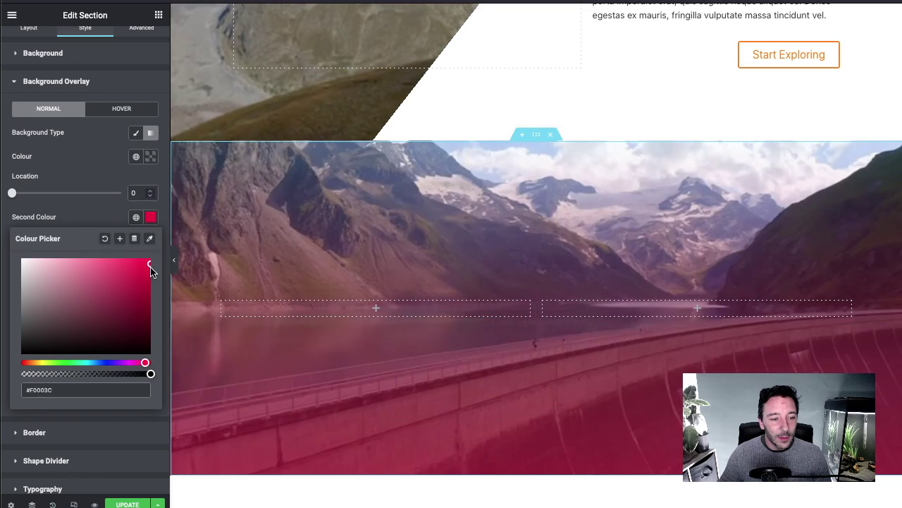
left_click(99, 220)
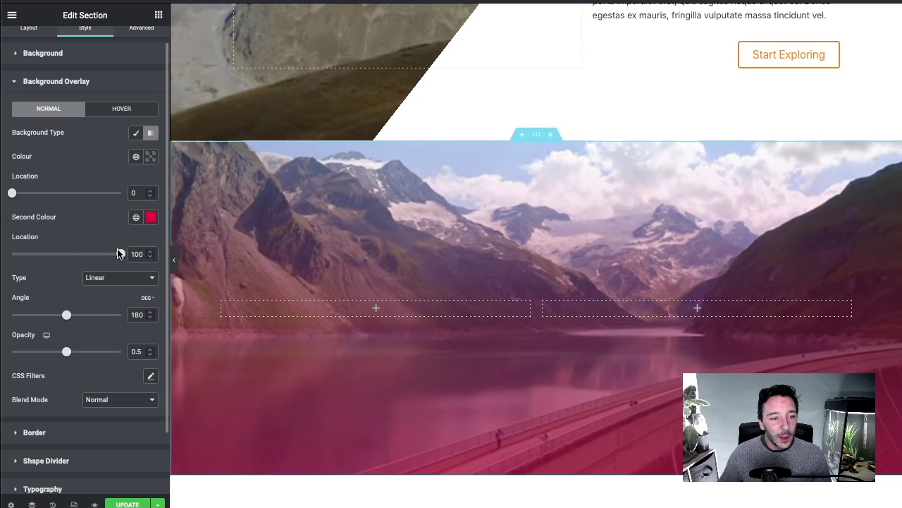
Set the gradient's first colour location to 45 and its second colour location to 36 for a hard edge
left_click_drag(113, 257, 62, 260)
left_click_drag(18, 194, 44, 194)
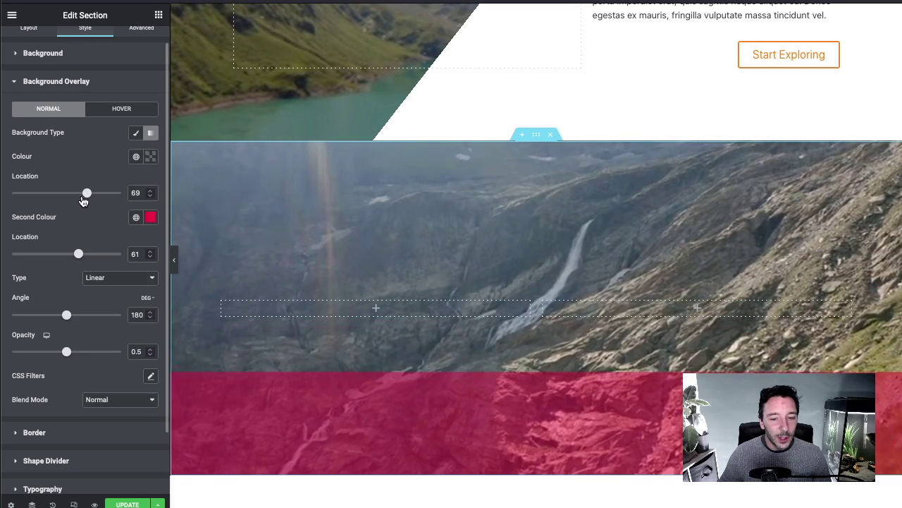
left_click_drag(90, 192, 61, 193)
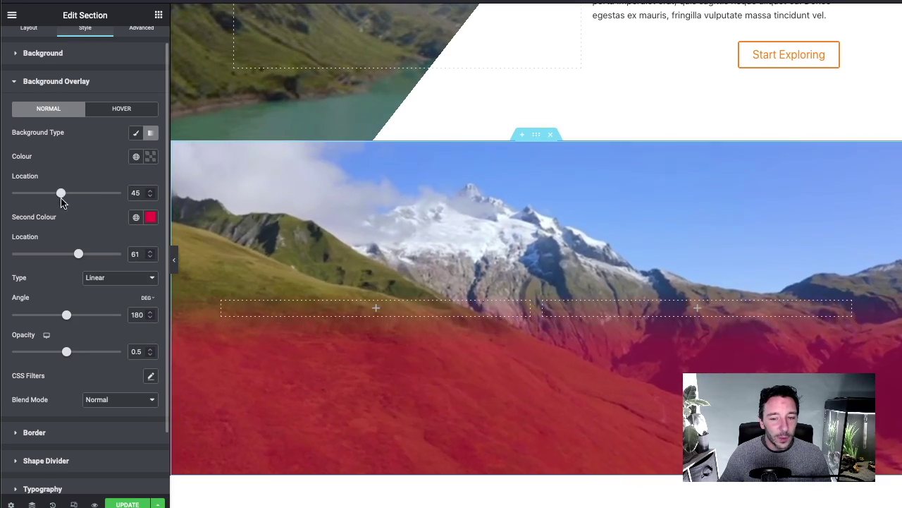
left_click_drag(79, 255, 51, 254)
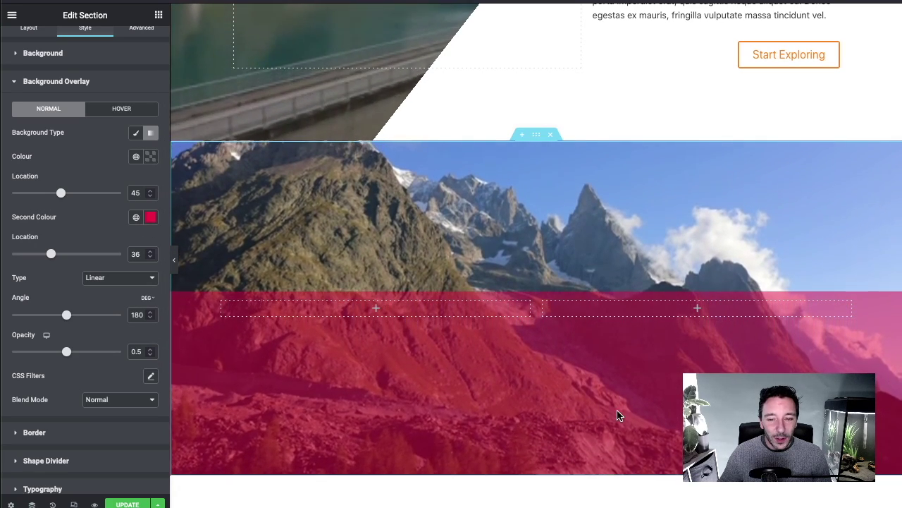
Set the overlay opacity to 1 and tilt the linear gradient to an angle of 133 degrees
left_click_drag(67, 351, 90, 352)
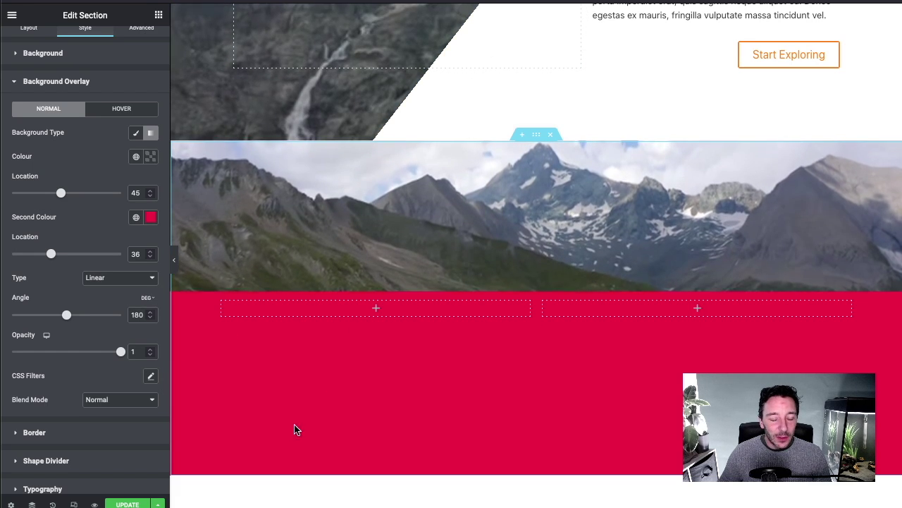
mouse_move(68, 318)
left_mouse_down()
mouse_move(48, 318)
mouse_move(55, 323)
left_mouse_up()
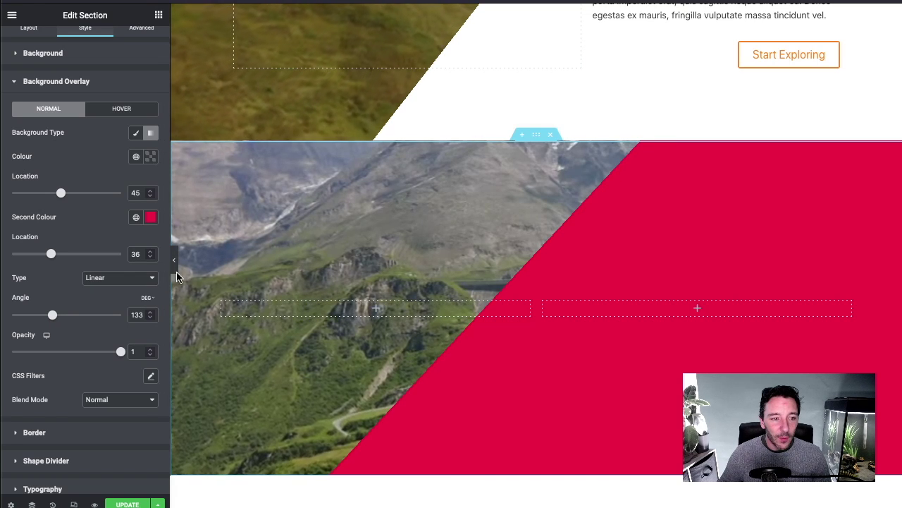
Change the overlay gradient's second colour to white
left_click(153, 221)
left_click_drag(49, 272, 6, 246)
left_click(93, 177)
Compare the new section's slanted white overlay with the original EXPLORATION section above it
scroll(619, 368, "up", 1)
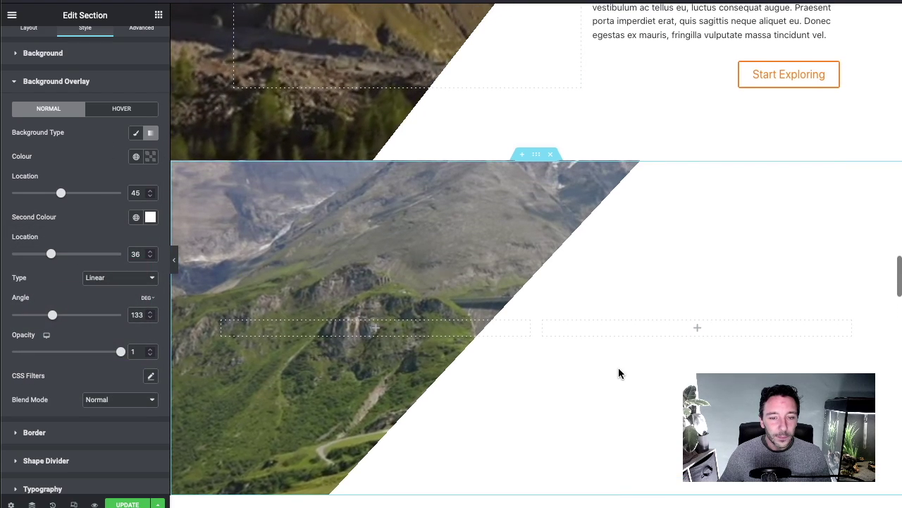
scroll(621, 360, "up", 2)
scroll(642, 349, "down", 2)
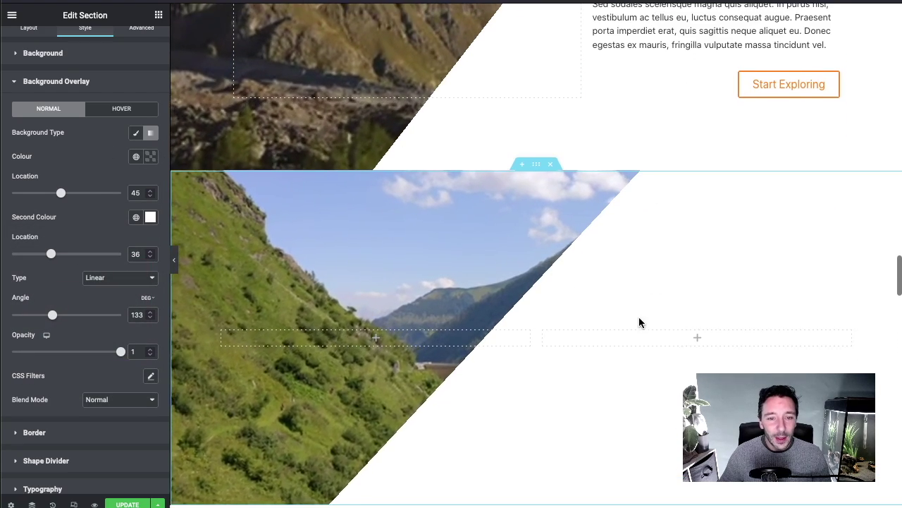
scroll(639, 306, "up", 5)
scroll(502, 247, "up", 3)
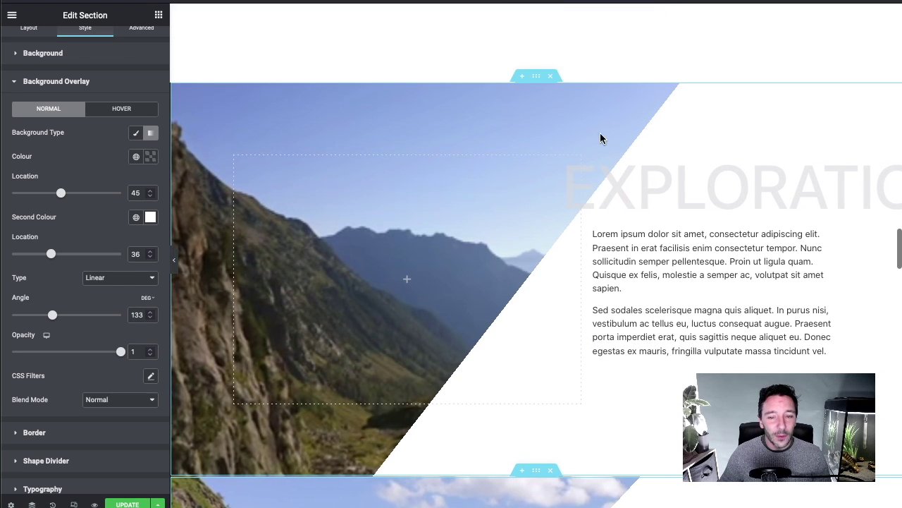
scroll(526, 306, "down", 4)
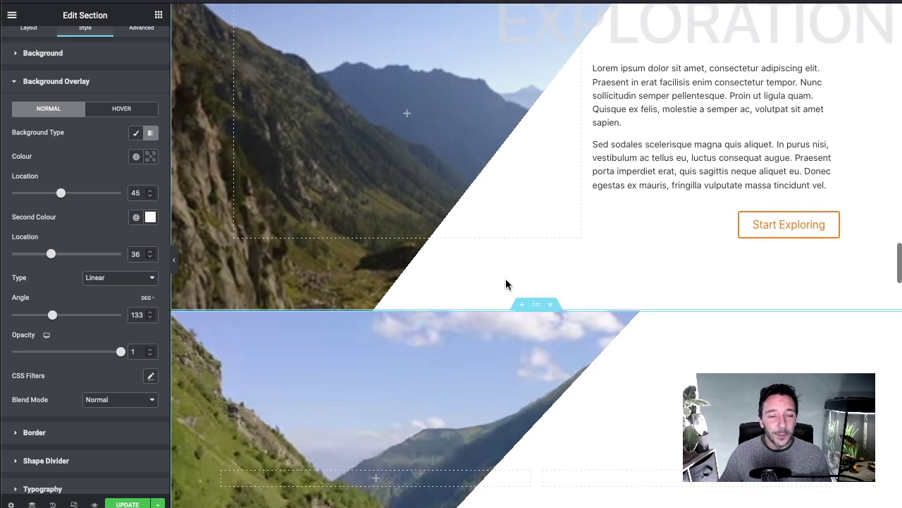
scroll(506, 284, "up", 3)
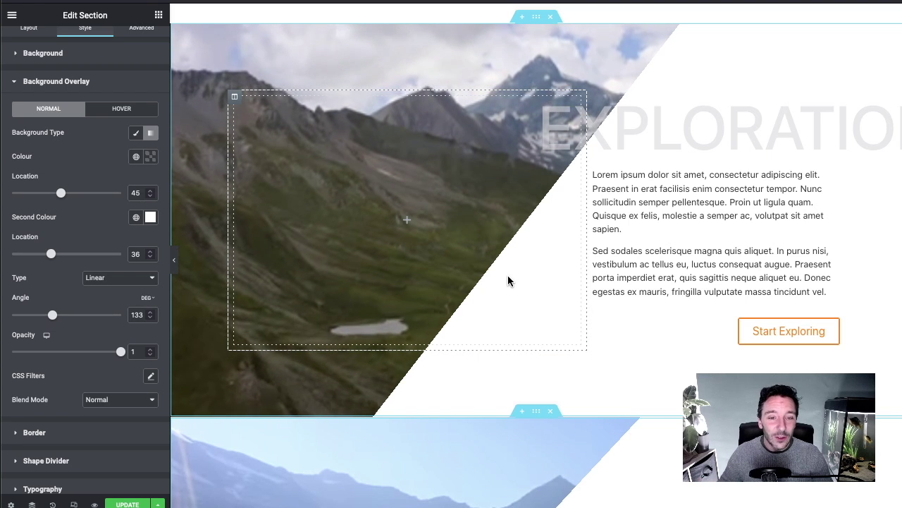
scroll(509, 280, "down", 5)
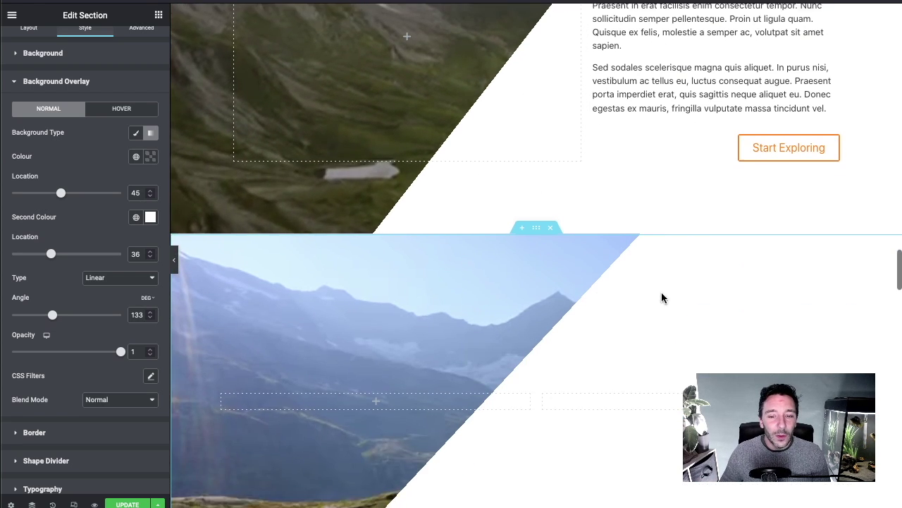
scroll(638, 306, "down", 2)
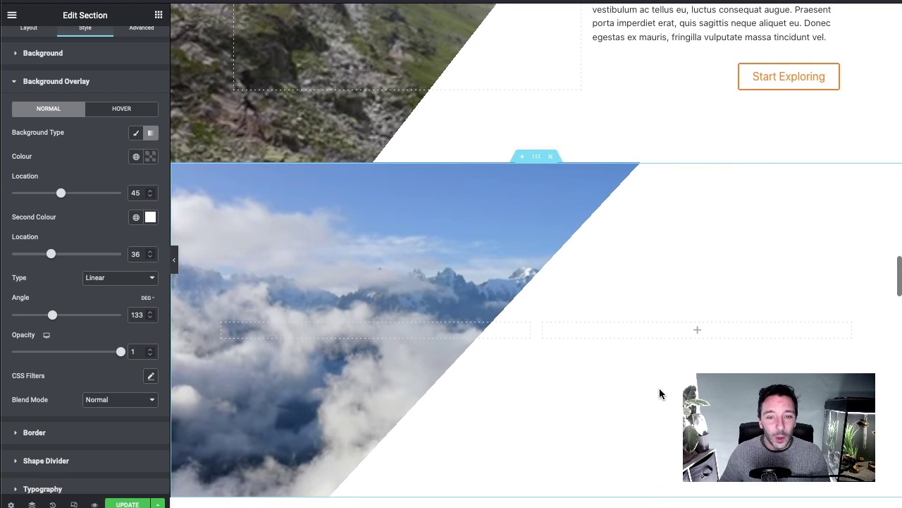
scroll(654, 297, "down", 3)
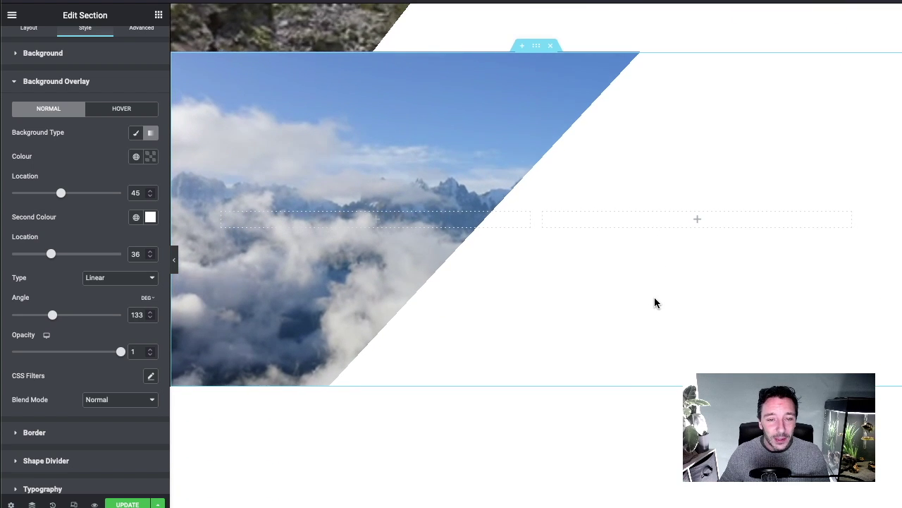
scroll(651, 300, "down", 1)
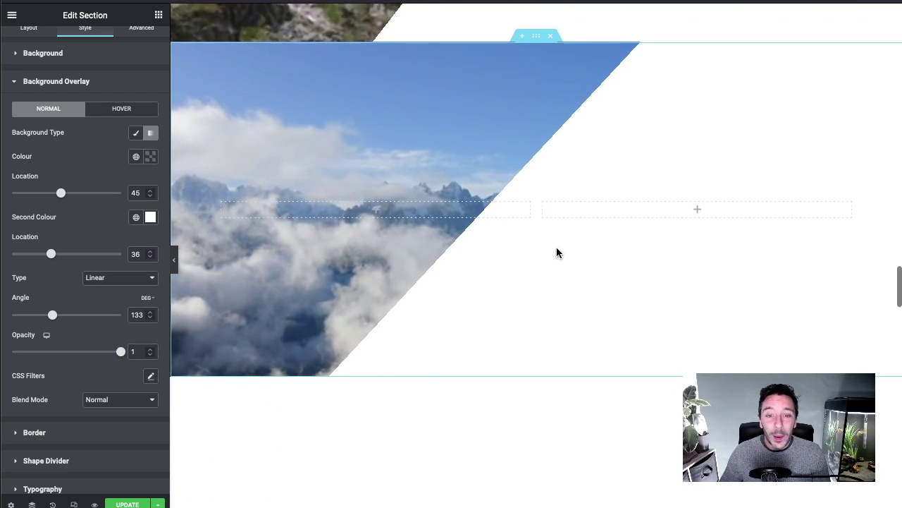
scroll(564, 233, "up", 4)
scroll(568, 229, "up", 5)
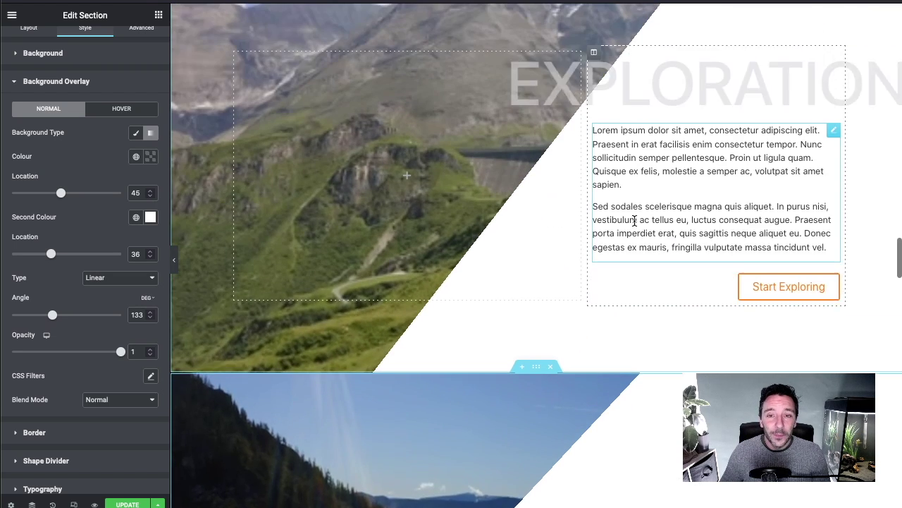
Copy the EXPLORATION heading from the original section into the second column of the new section
scroll(634, 220, "up", 1)
right_click(837, 133)
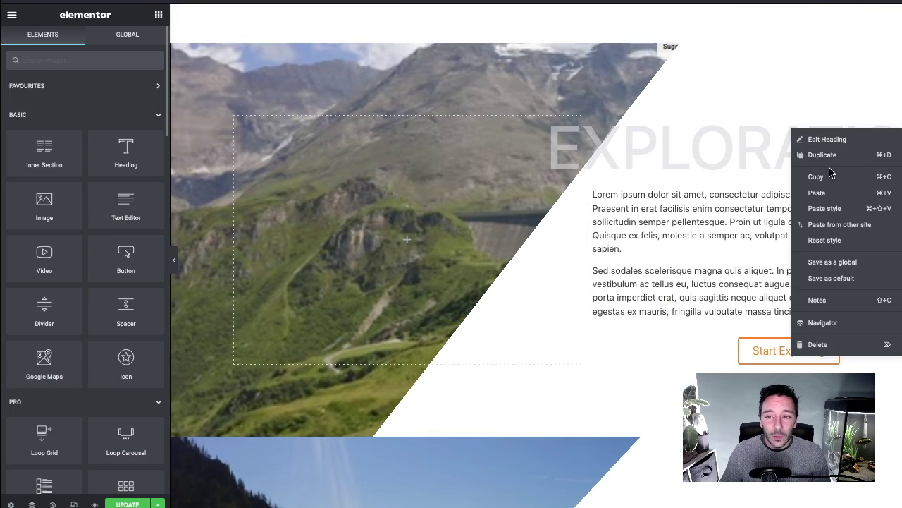
left_click(818, 177)
scroll(620, 238, "down", 6)
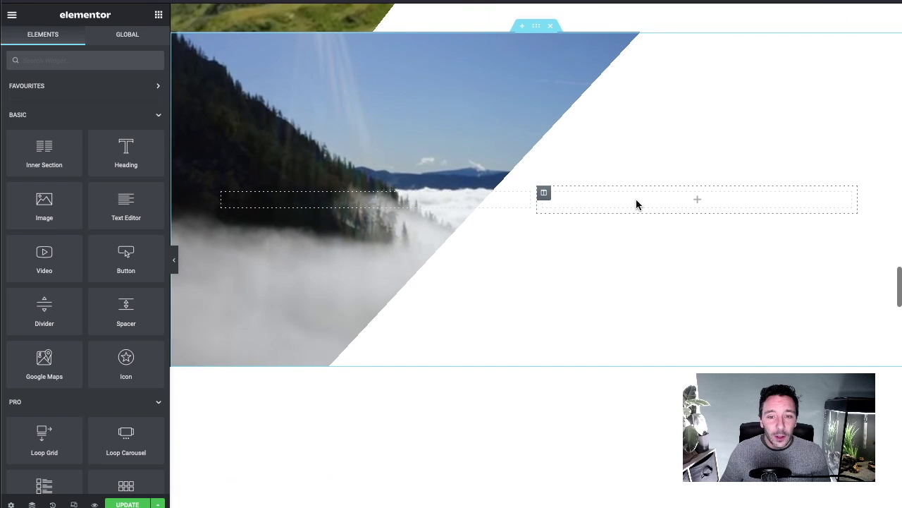
right_click(636, 203)
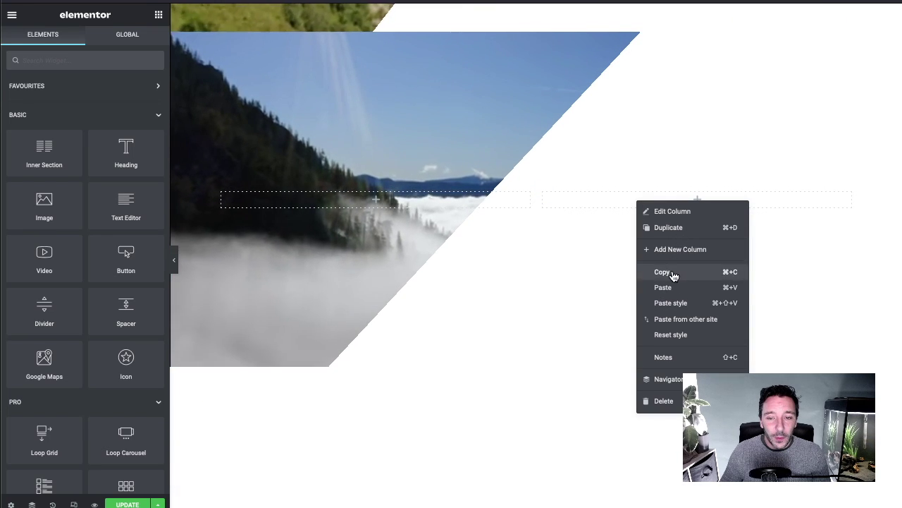
left_click(672, 287)
Copy the original section's Lorem ipsum text block and paste it below the new section's heading
scroll(712, 211, "up", 4)
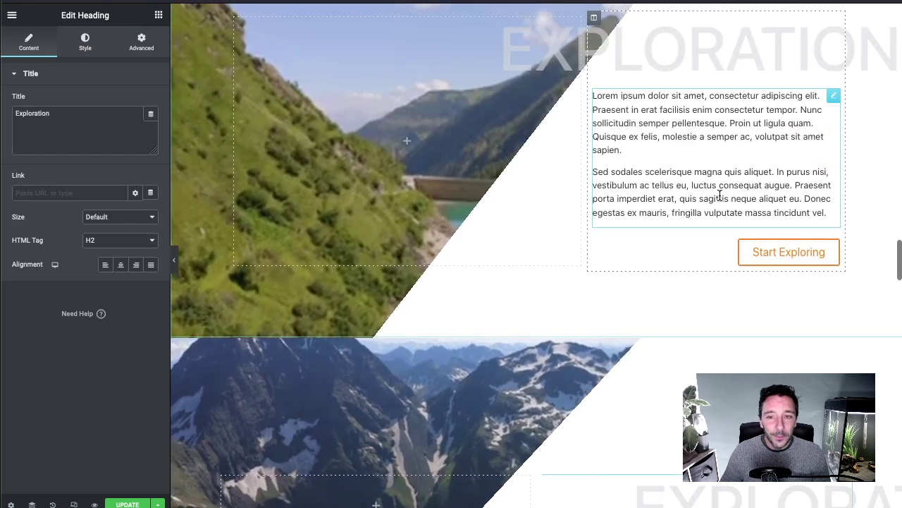
right_click(721, 136)
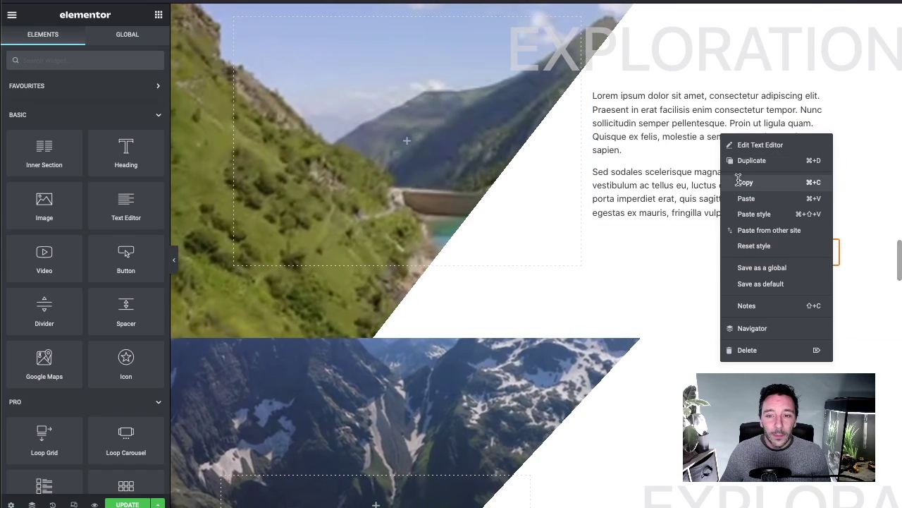
left_click(741, 185)
scroll(637, 225, "down", 5)
right_click(662, 134)
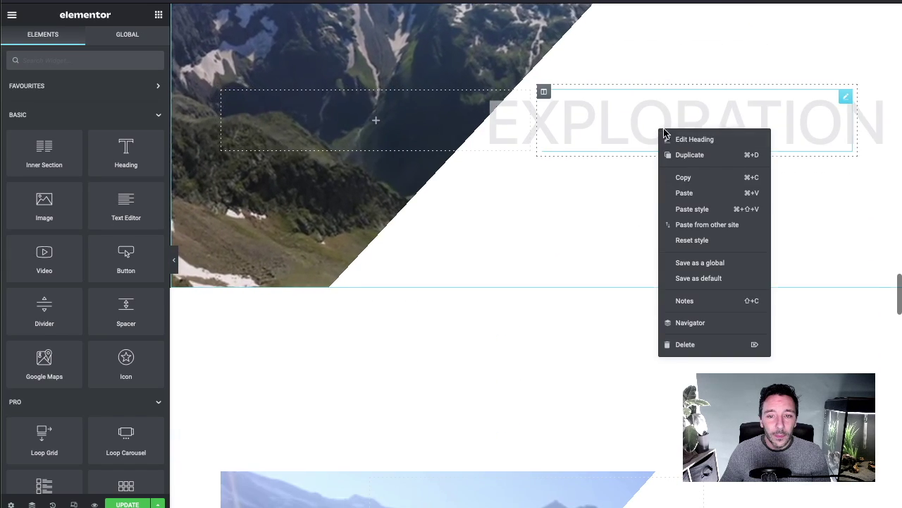
left_click(683, 192)
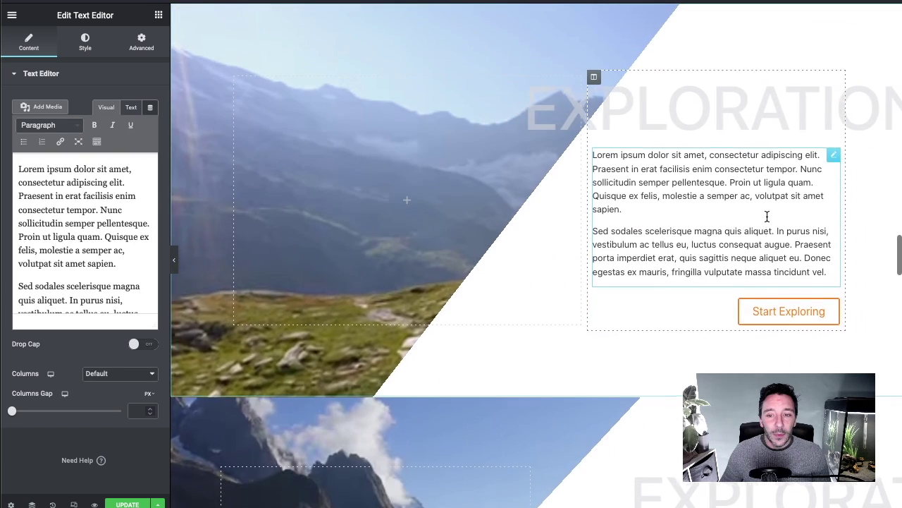
Copy the original section's Start Exploring button and paste it below the new section's text block
right_click(773, 311)
left_click(787, 339)
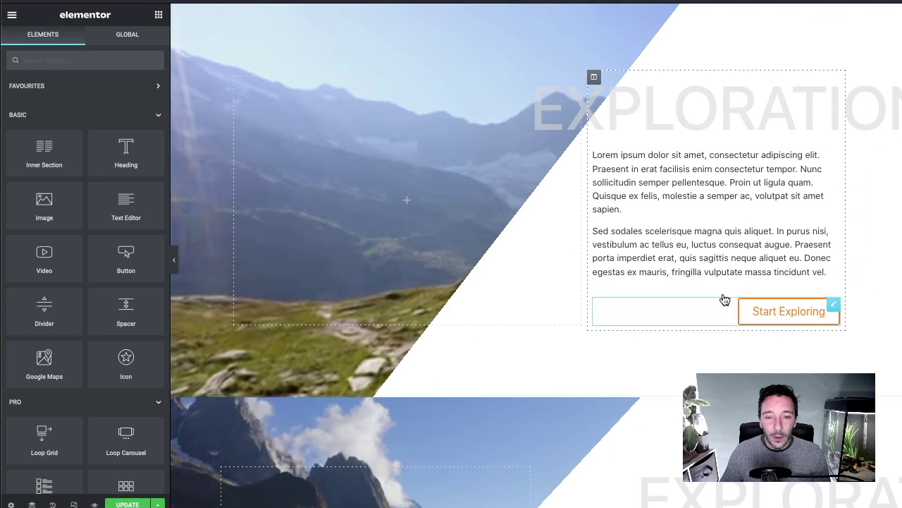
scroll(649, 246, "down", 5)
right_click(632, 310)
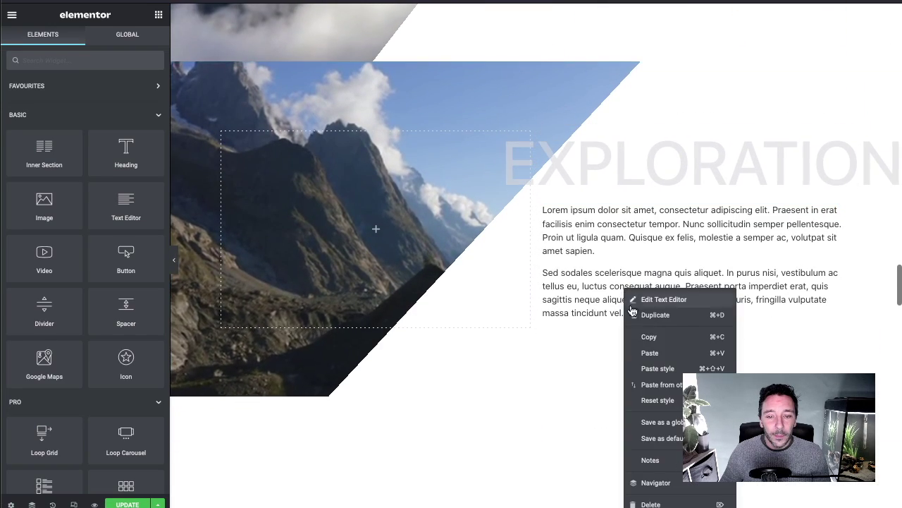
left_click(649, 353)
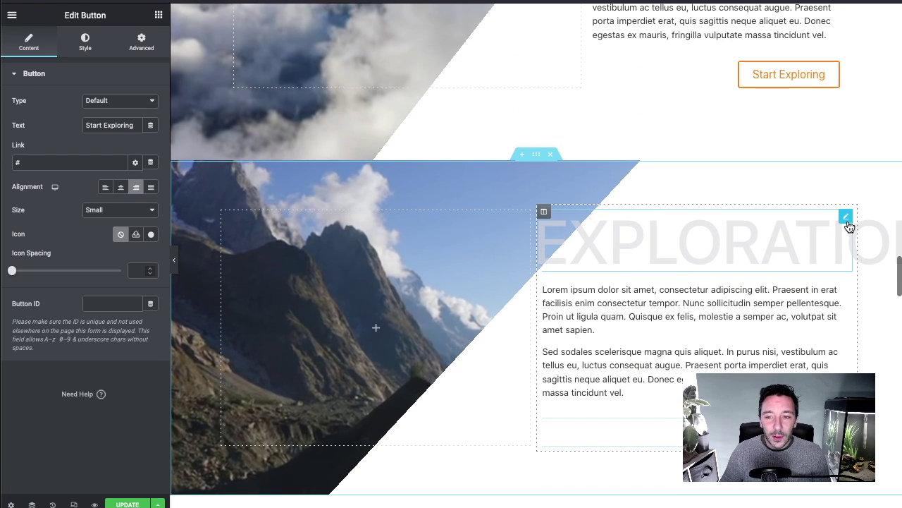
Inspect the copied heading's Horizontal Scroll motion effect and watch how the heading moves while scrolling
left_click(848, 223)
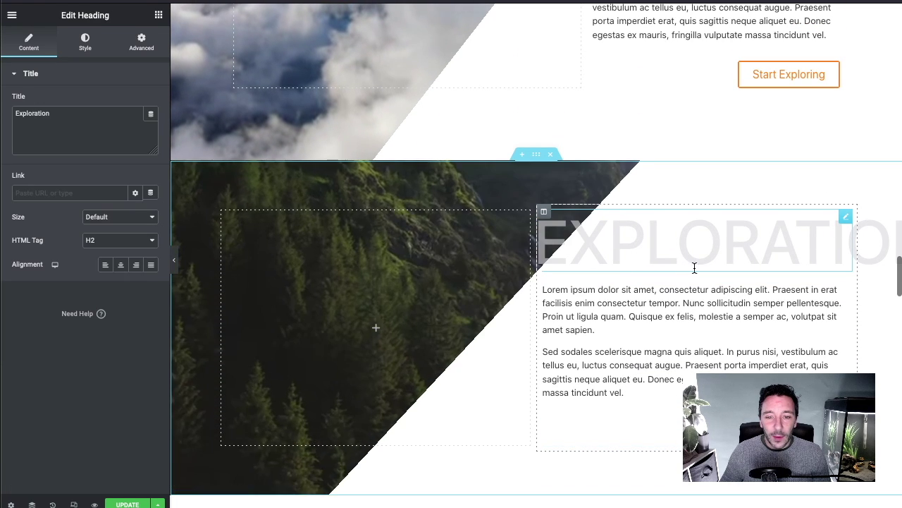
left_click(145, 44)
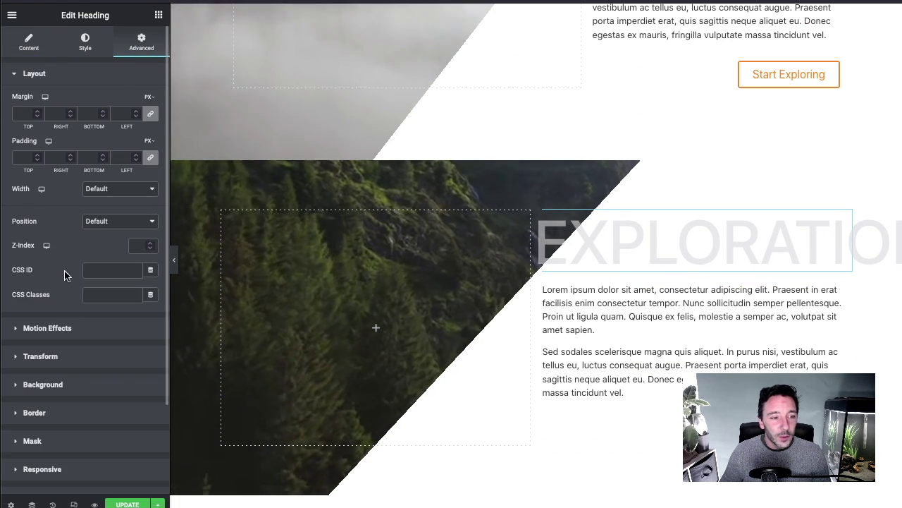
left_click(71, 327)
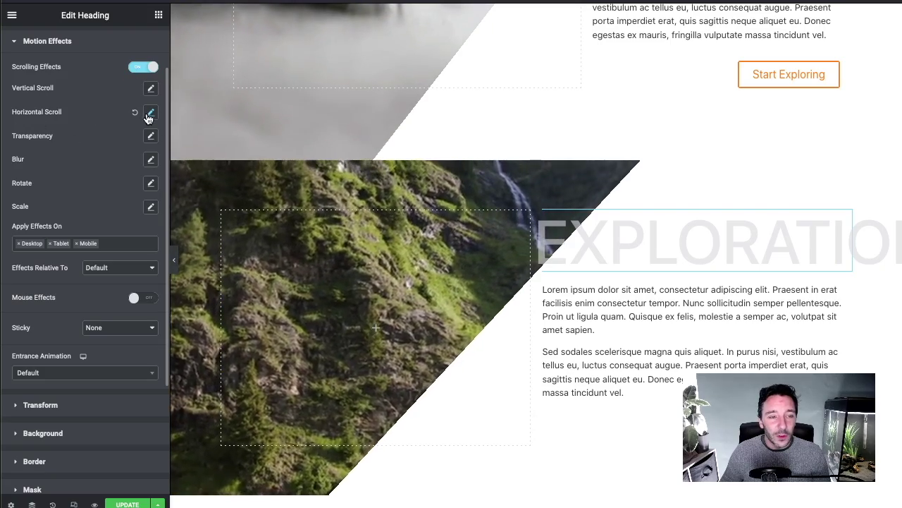
scroll(574, 244, "down", 3)
scroll(596, 242, "up", 2)
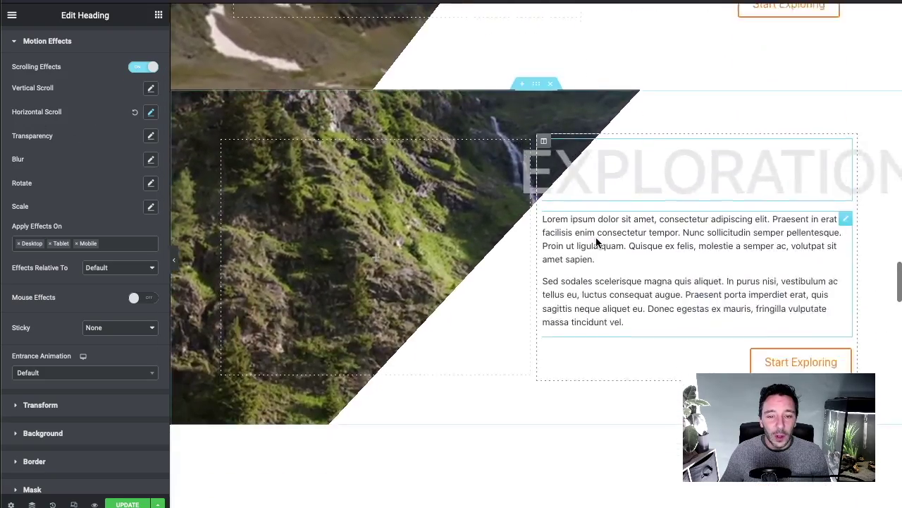
Examine how the EXPLORATION headings in the original and rebuilt sections shift horizontally over the video while the page scrolls
scroll(596, 242, "up", 1)
scroll(594, 239, "down", 3)
scroll(594, 239, "up", 3)
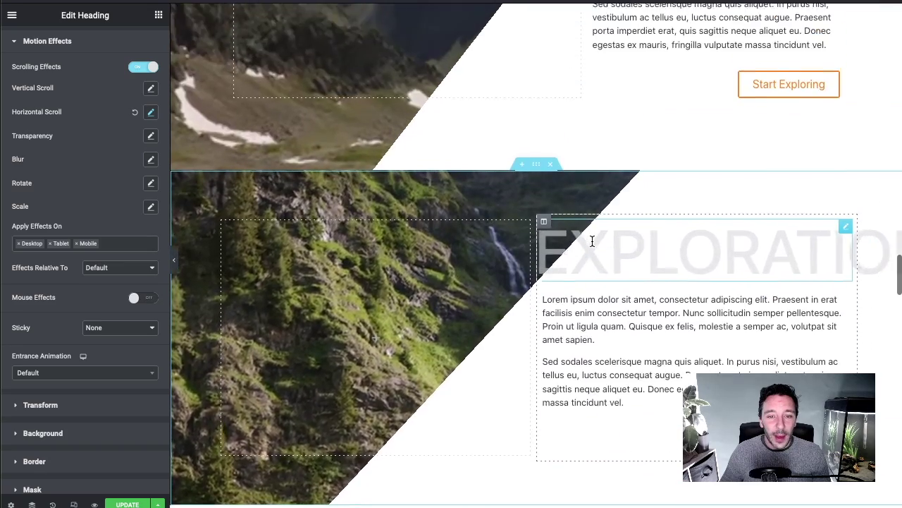
scroll(592, 241, "down", 2)
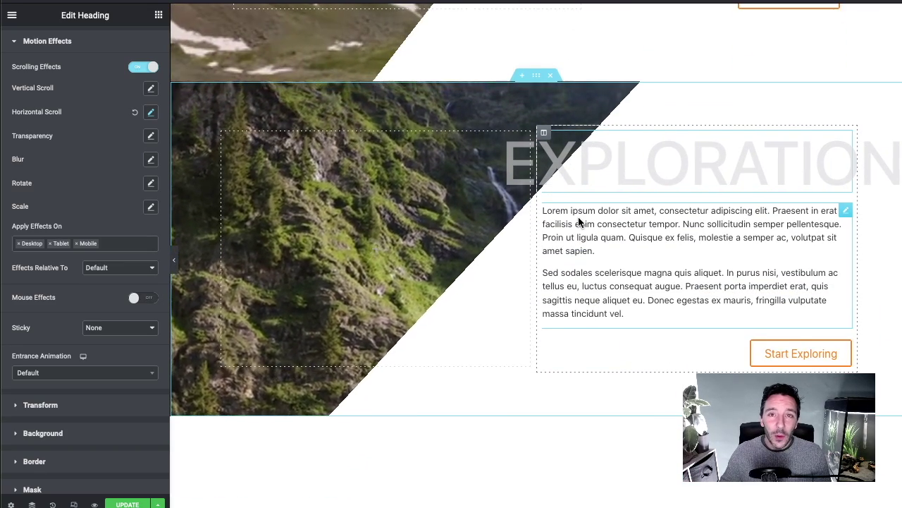
scroll(582, 225, "up", 2)
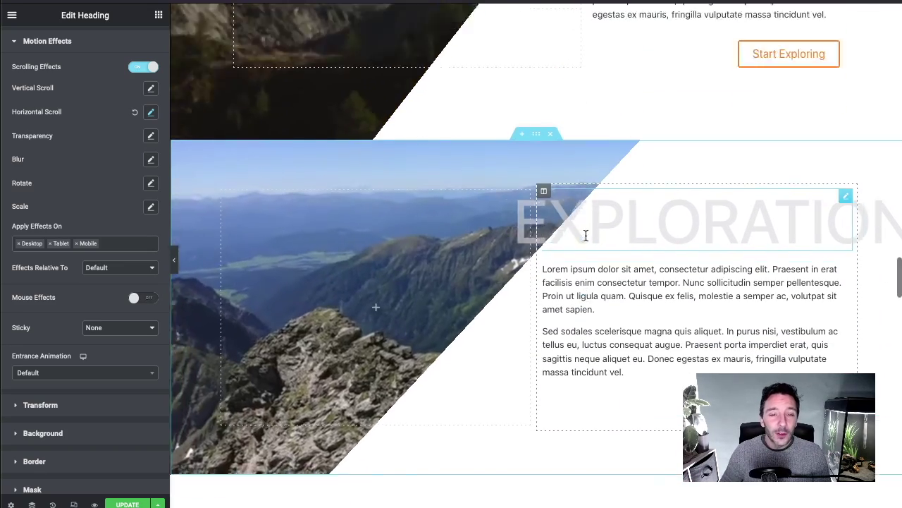
scroll(631, 232, "down", 2)
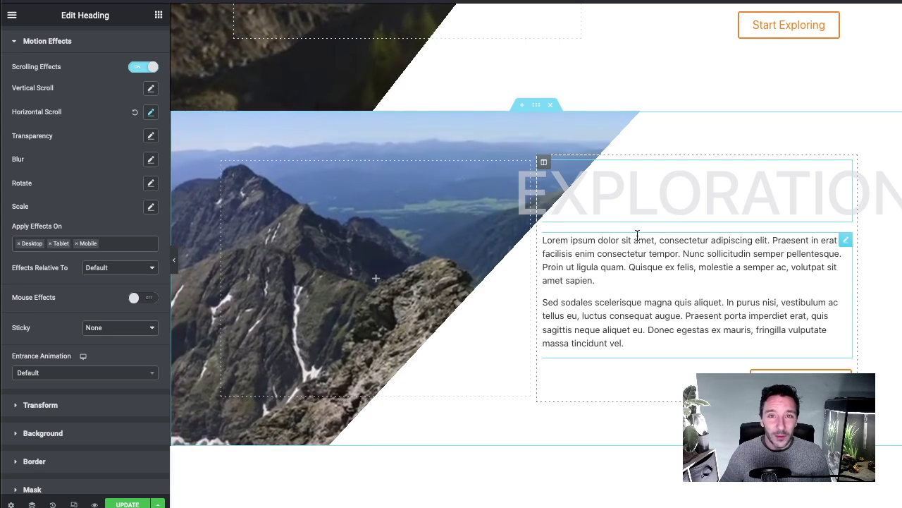
scroll(637, 240, "up", 1)
scroll(628, 243, "down", 2)
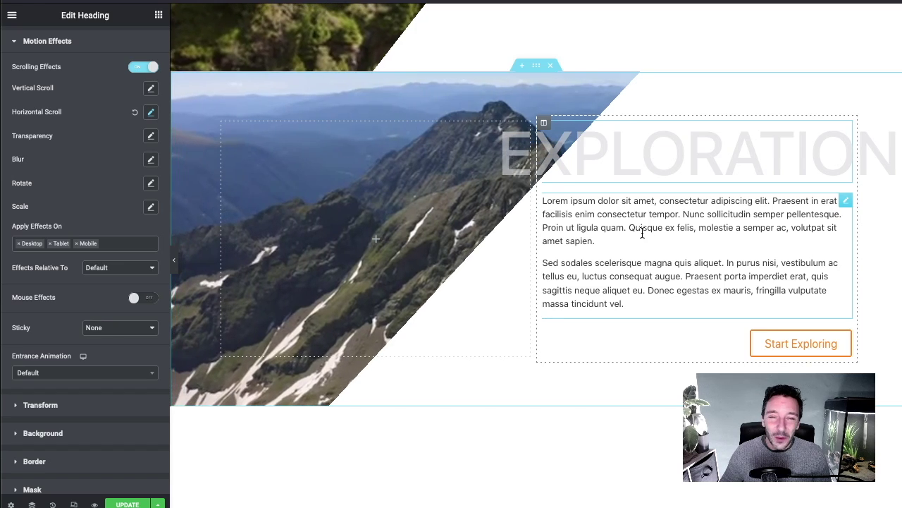
scroll(640, 232, "down", 1)
scroll(631, 234, "up", 2)
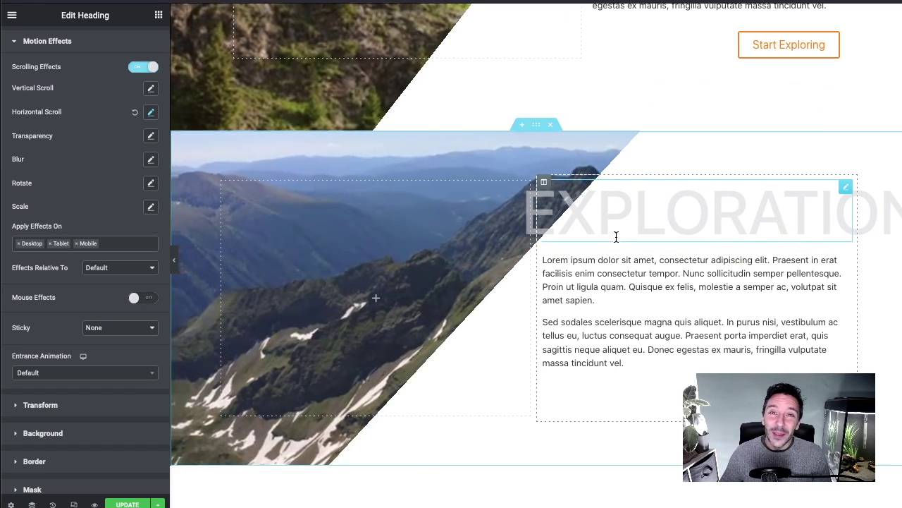
scroll(614, 228, "down", 3)
scroll(621, 227, "up", 2)
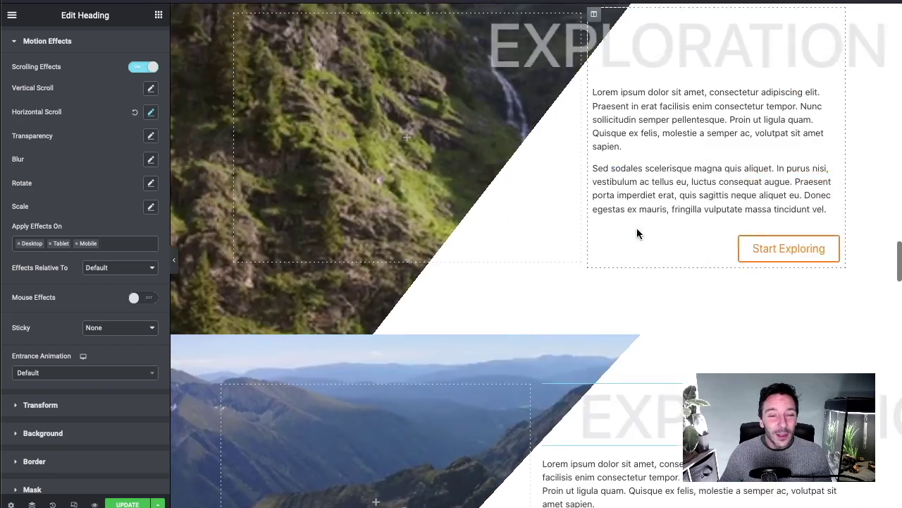
scroll(636, 231, "up", 3)
scroll(639, 236, "down", 2)
scroll(638, 235, "up", 1)
scroll(639, 236, "down", 2)
scroll(639, 237, "down", 3)
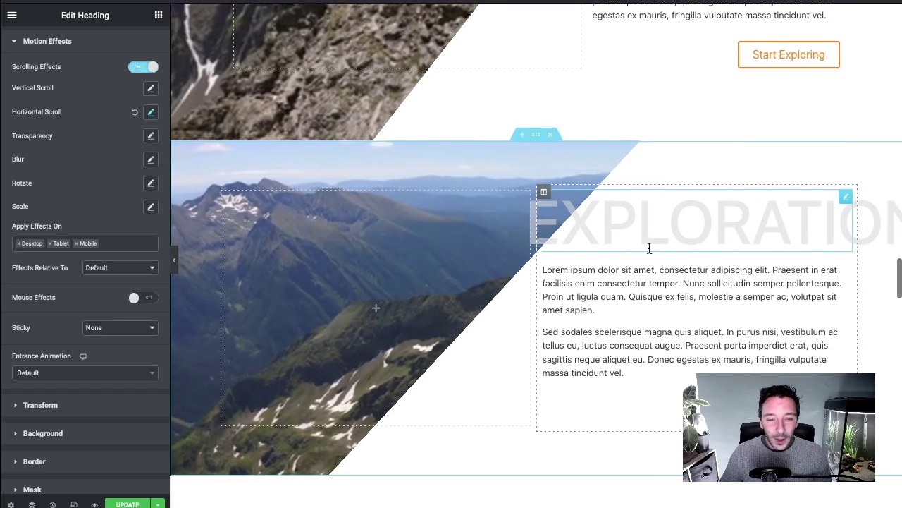
scroll(650, 248, "down", 1)
scroll(650, 247, "up", 1)
scroll(649, 248, "down", 1)
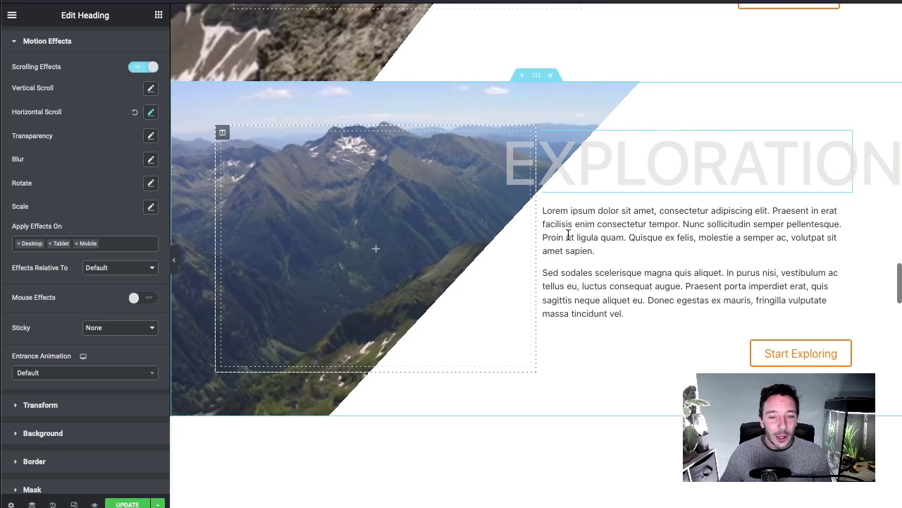
Add a new single-column section below the LIVE YOUR DREAMS section
scroll(685, 199, "down", 7)
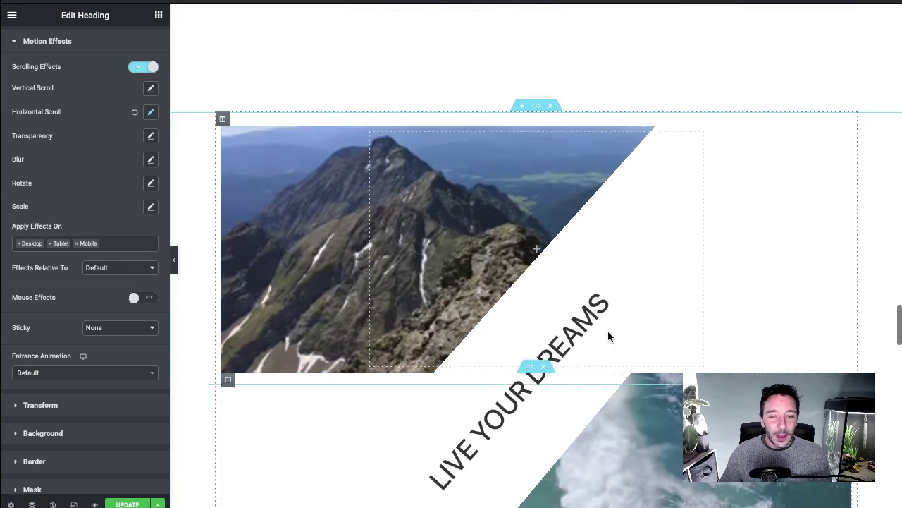
scroll(647, 284, "down", 2)
scroll(665, 275, "down", 3)
scroll(661, 254, "up", 7)
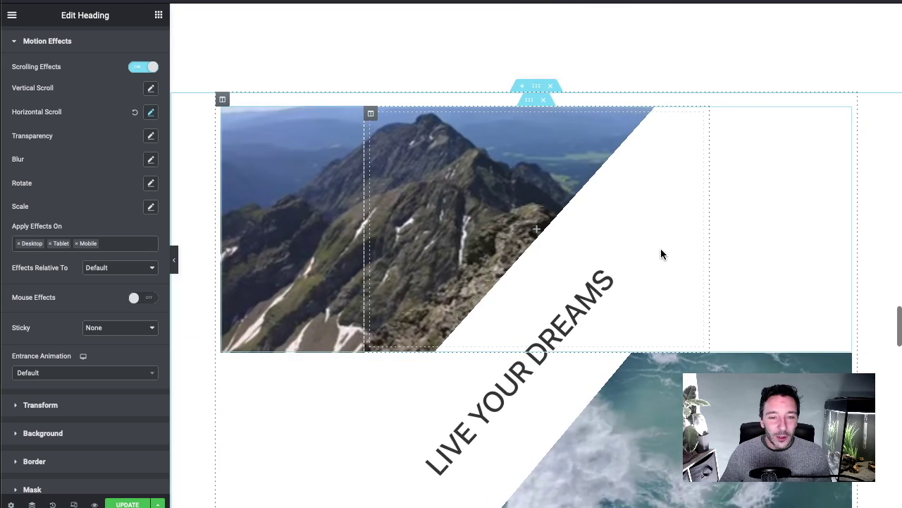
scroll(659, 256, "down", 2)
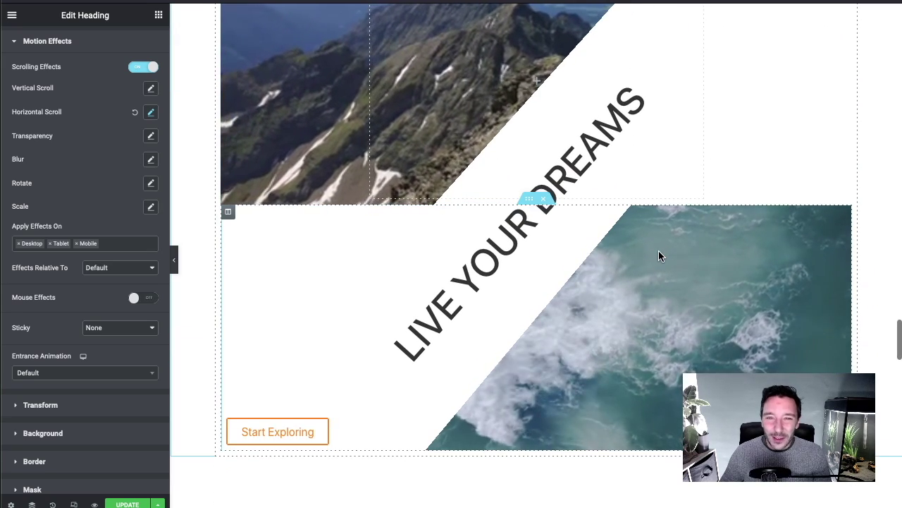
scroll(660, 256, "down", 7)
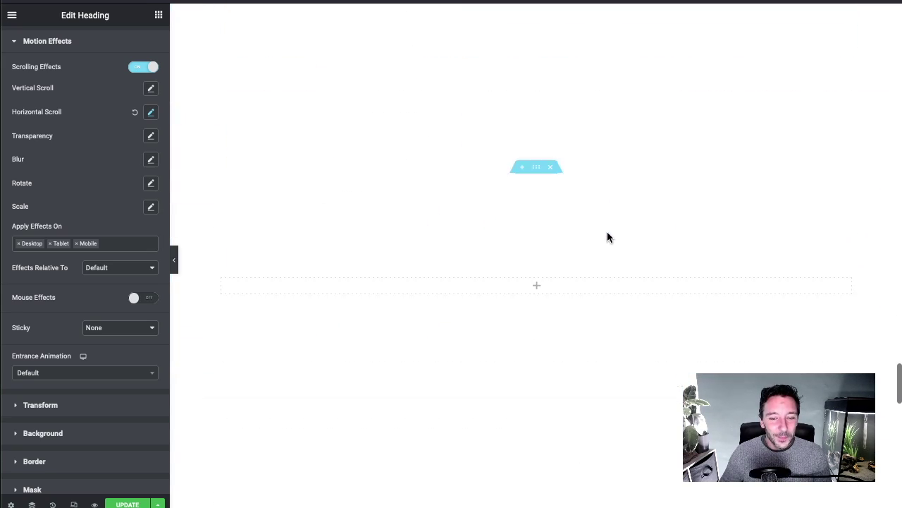
left_click(523, 189)
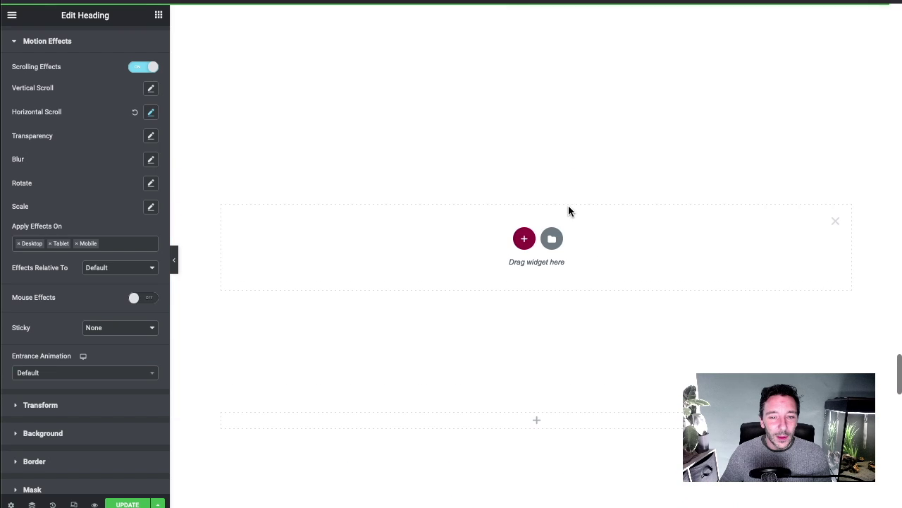
left_click(524, 238)
scroll(541, 229, "up", 1)
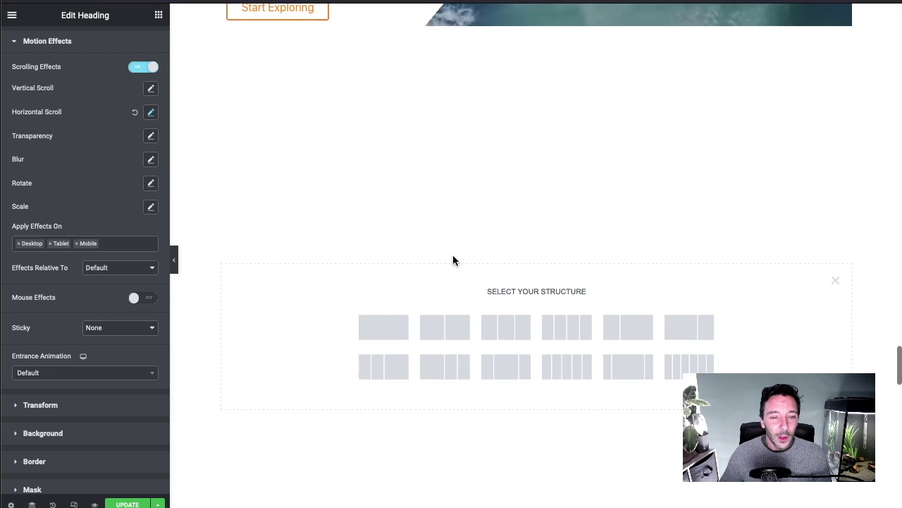
left_click(383, 327)
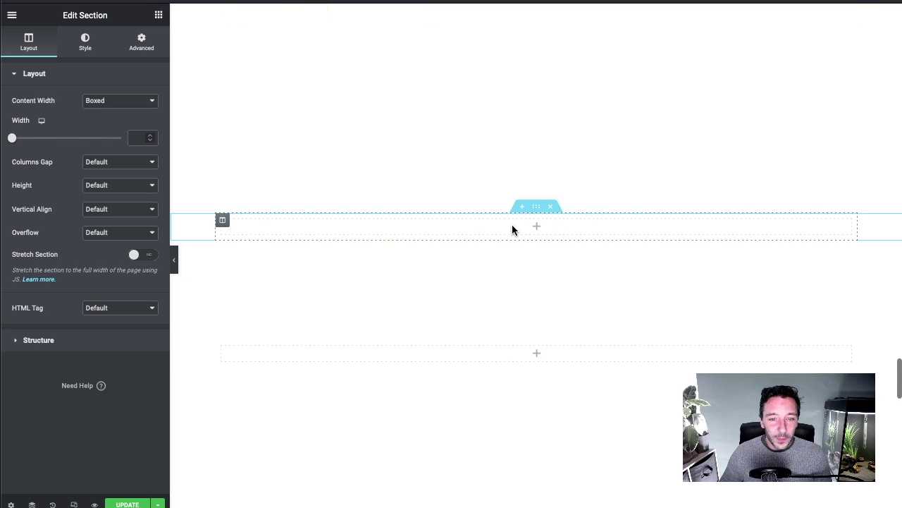
Place an Inner Section widget inside the new single-column section, using the LIVE YOUR DREAMS section as reference
scroll(683, 212, "up", 5)
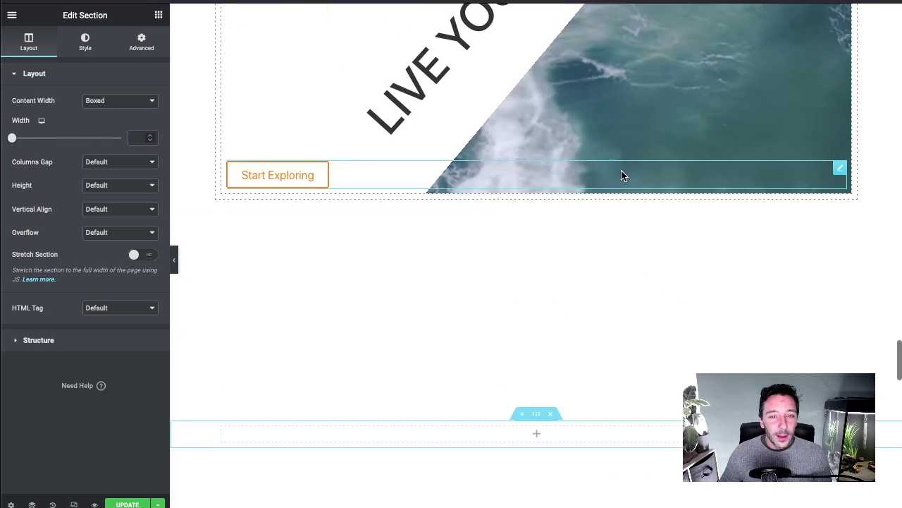
scroll(612, 174, "up", 3)
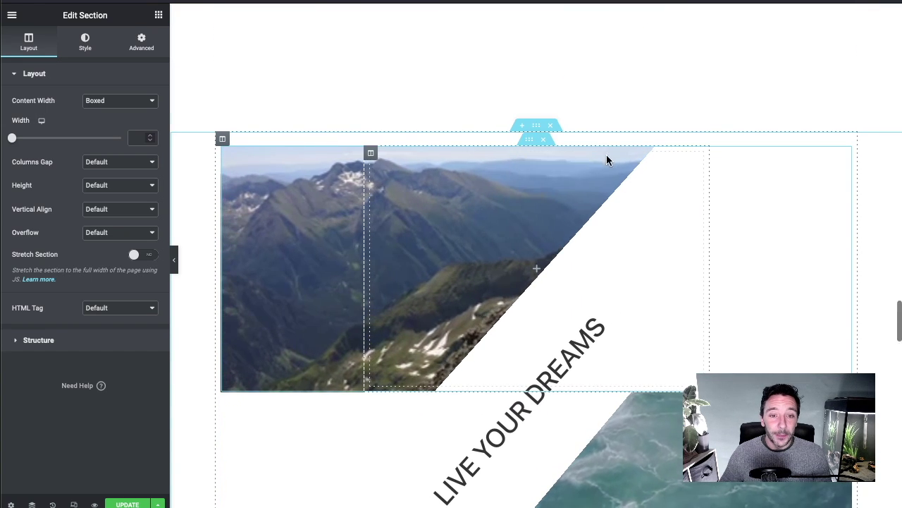
scroll(603, 159, "down", 5)
scroll(597, 168, "down", 2)
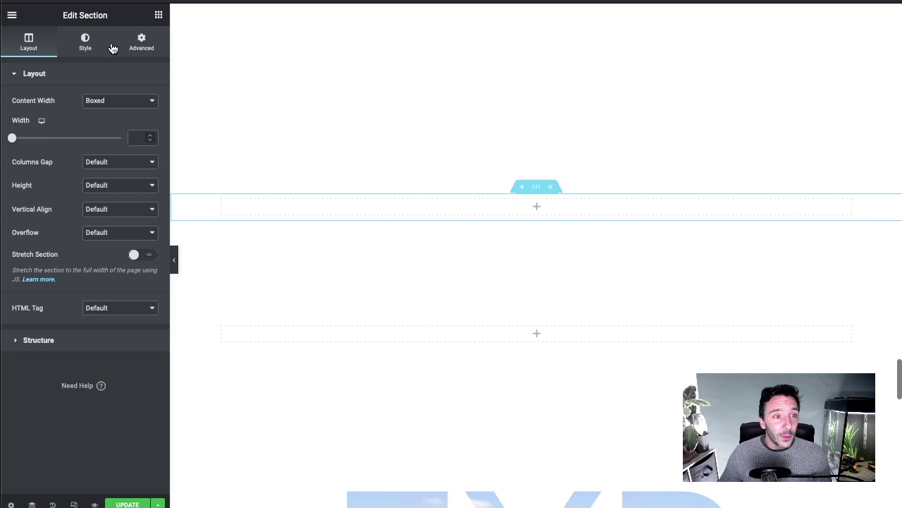
left_click(159, 17)
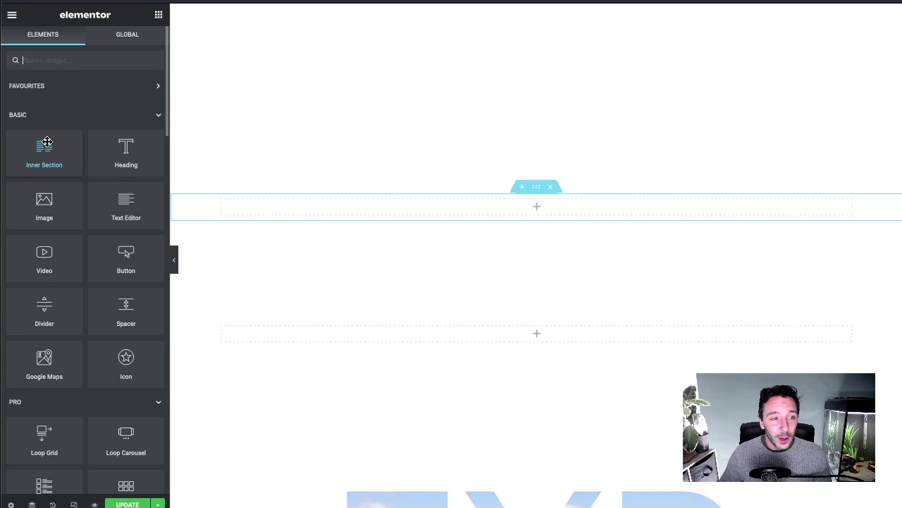
left_click_drag(41, 160, 559, 202)
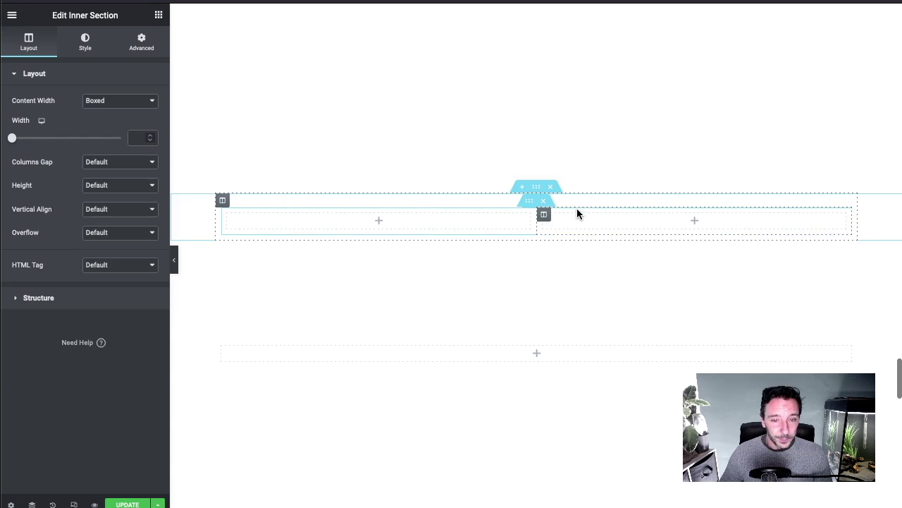
Give the inner section a minimum height of 400 px and a video background from youtube.com/watch?v=ePYcUyEE6Bo
left_click(530, 204)
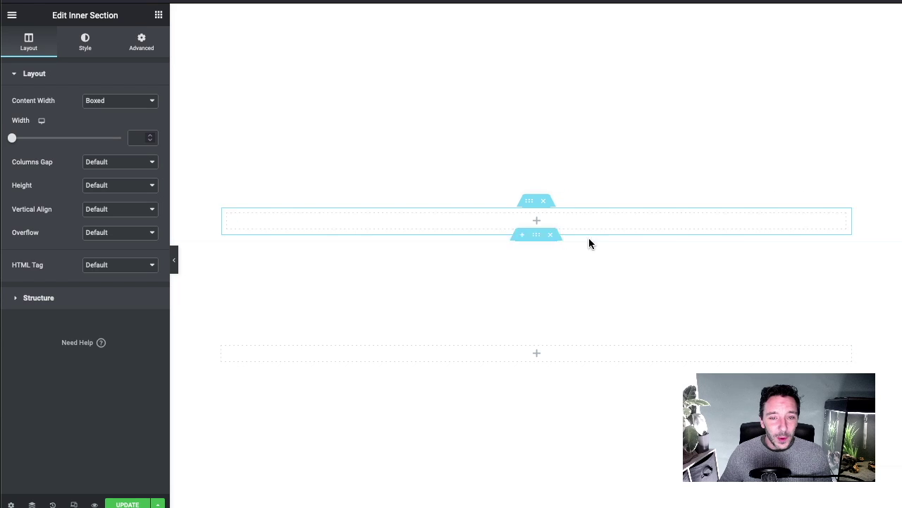
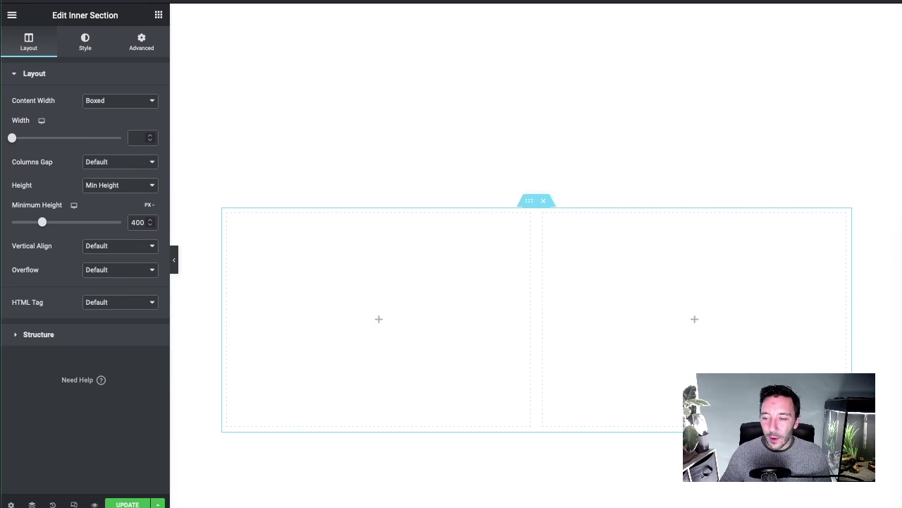
left_click(84, 44)
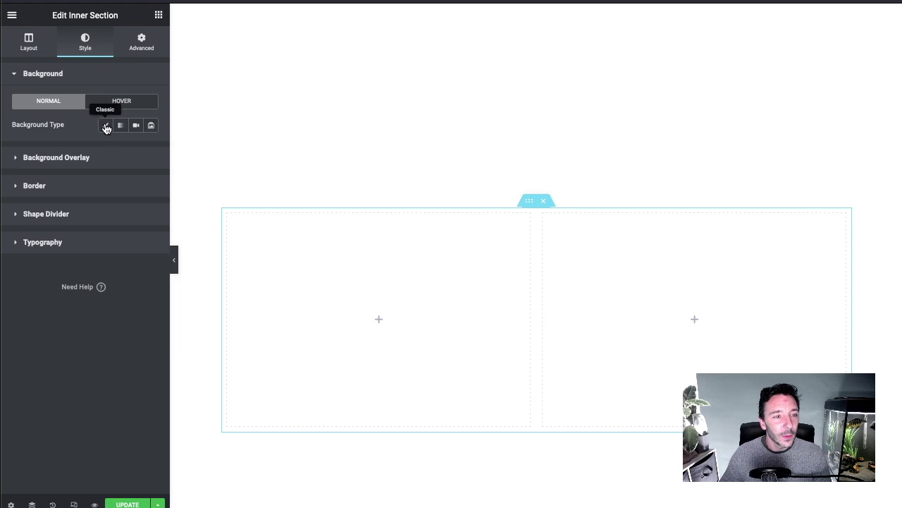
left_click(136, 126)
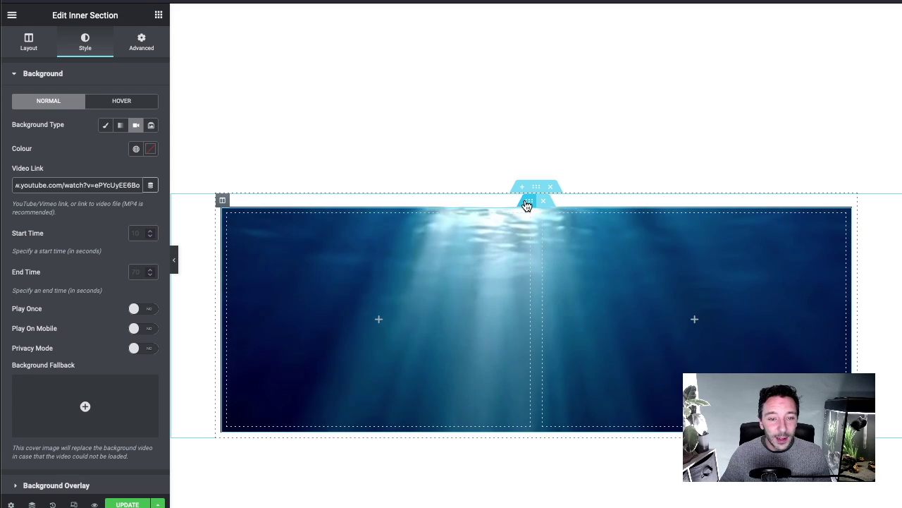
Add a gradient background overlay to the inner section and make its first colour fully transparent (#02010100)
scroll(71, 361, "down", 3)
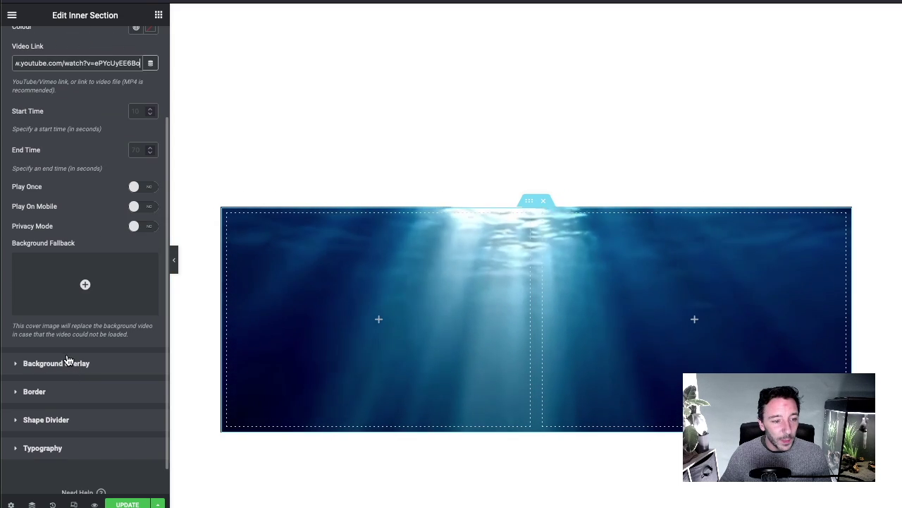
left_click(79, 364)
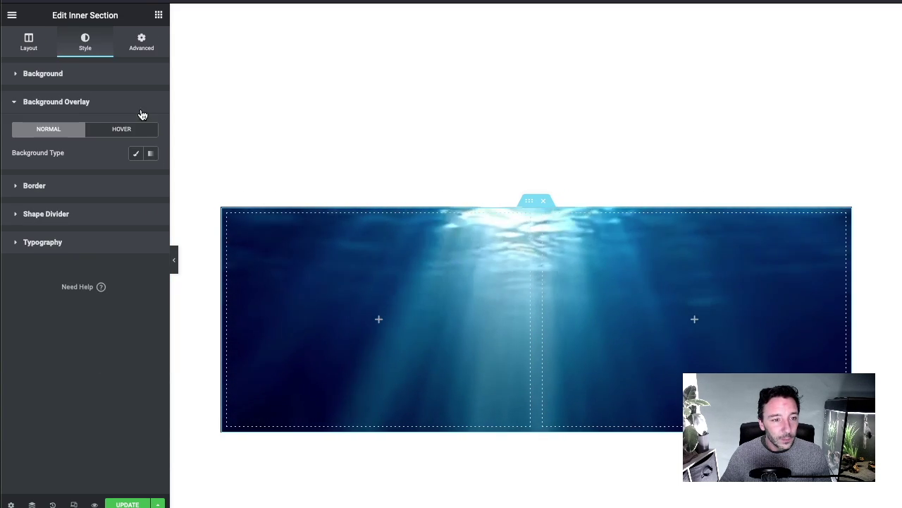
left_click(150, 153)
scroll(132, 196, "down", 1)
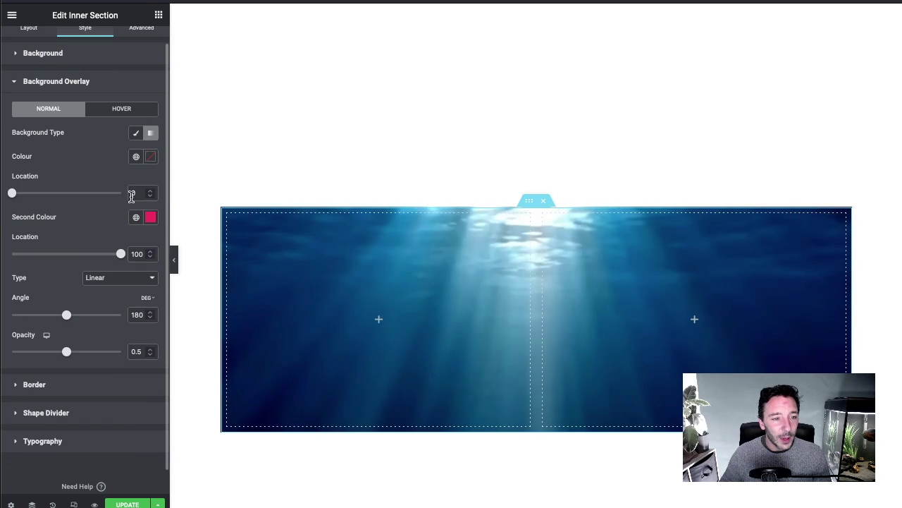
left_click(150, 155)
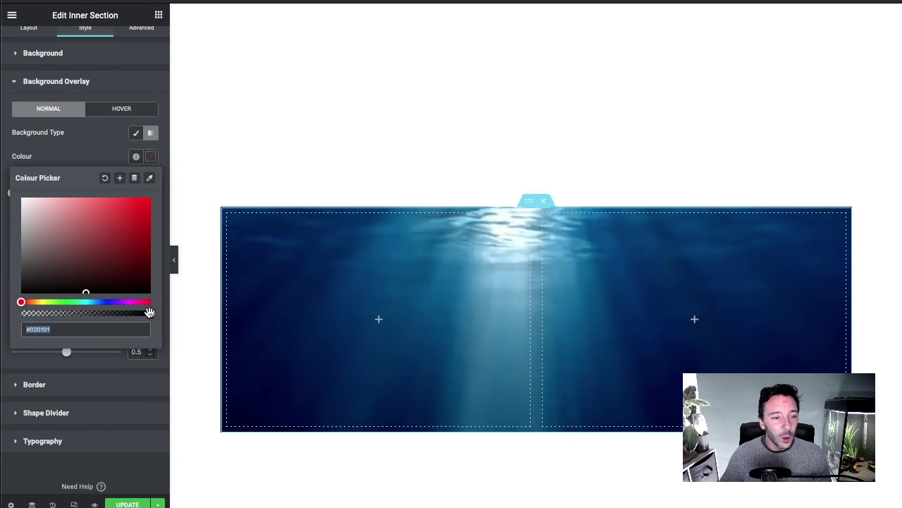
left_click_drag(149, 312, 21, 313)
left_click(118, 156)
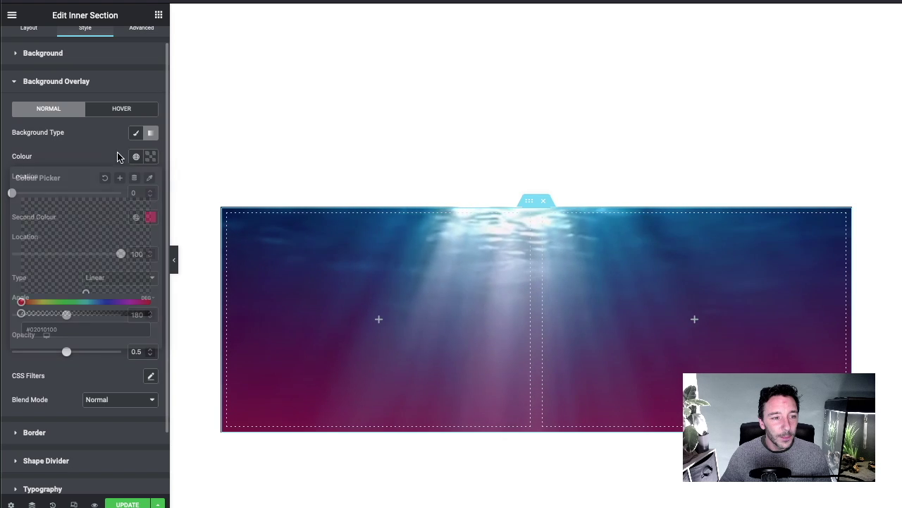
Set the overlay gradient's second colour to white (#FFFFFF) and the overlay opacity to 1
left_click(150, 217)
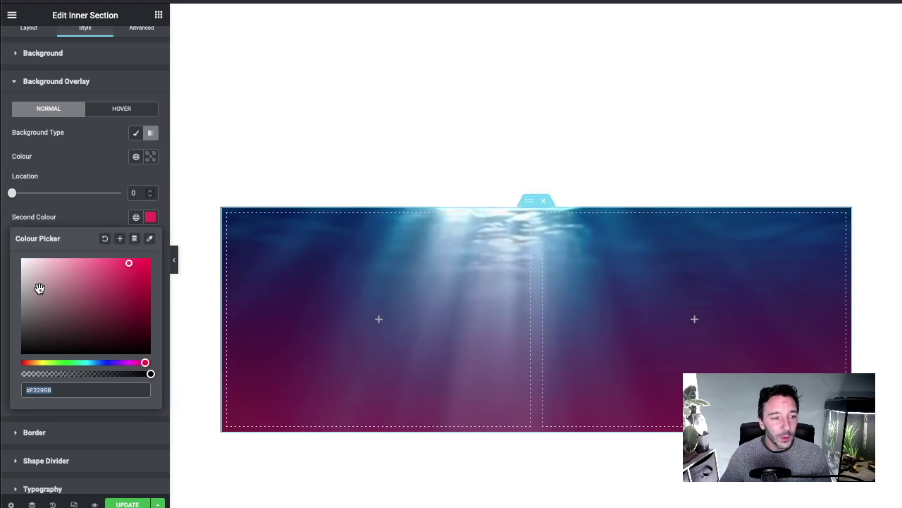
left_click_drag(39, 288, 22, 259)
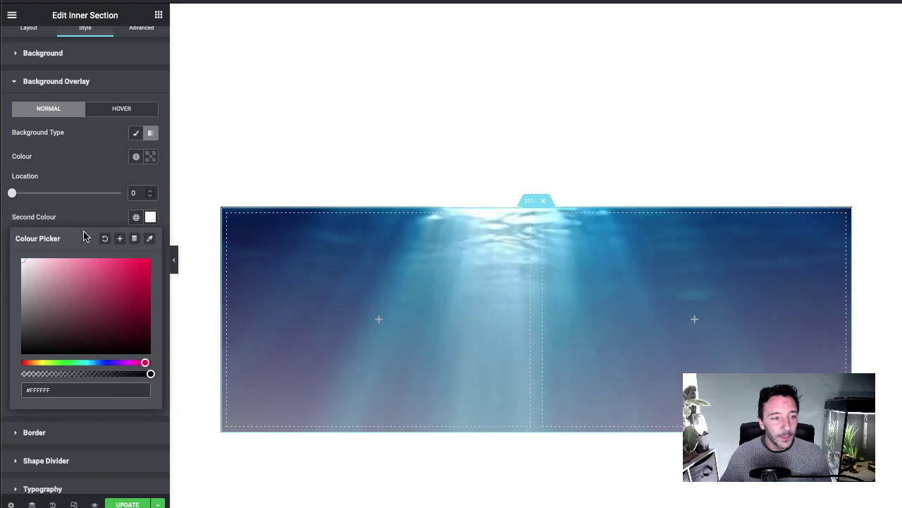
left_click(99, 160)
left_click_drag(68, 355, 140, 355)
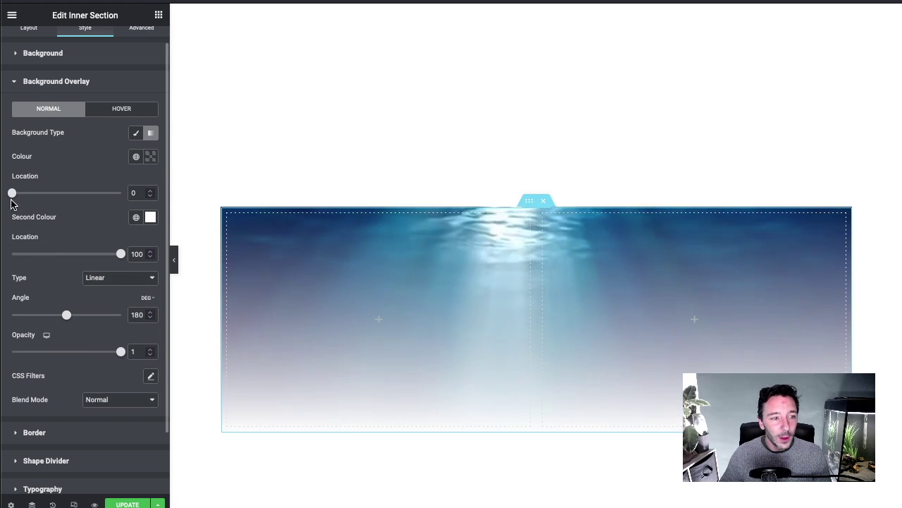
Create a hard edge in the overlay gradient by setting the first colour's location to 60 and the second's to 49
left_click_drag(13, 194, 45, 193)
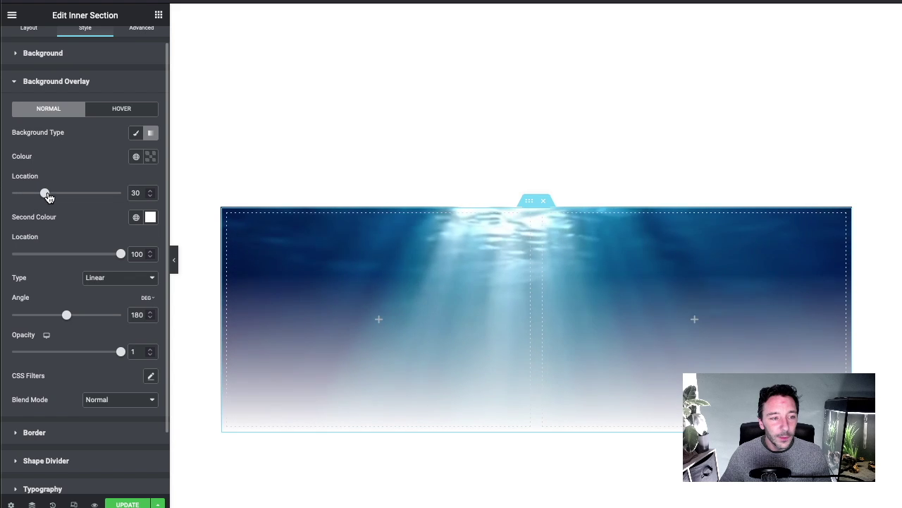
left_click_drag(120, 254, 69, 258)
left_click_drag(46, 193, 77, 193)
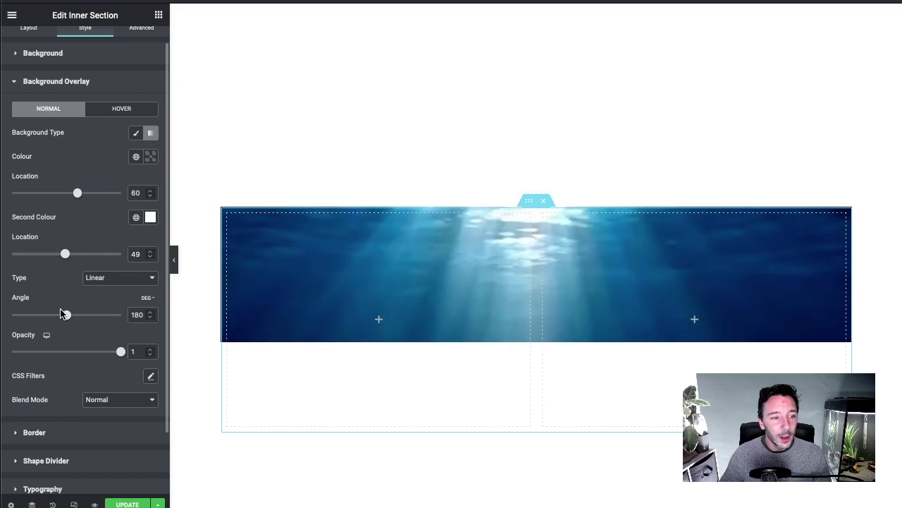
Set the overlay gradient's angle to 133 degrees, with colour locations 46 and 40, to make a diagonal edge
left_click_drag(67, 314, 52, 316)
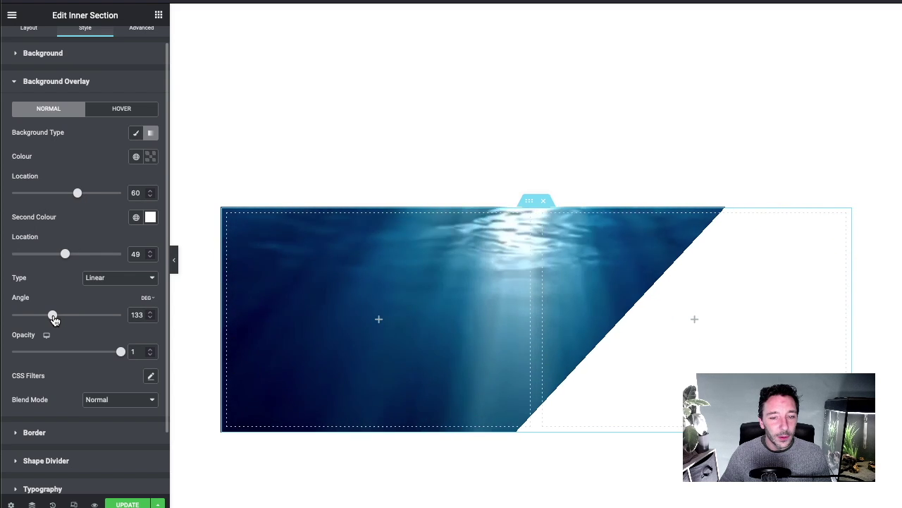
left_click_drag(78, 193, 62, 197)
left_click_drag(65, 254, 57, 258)
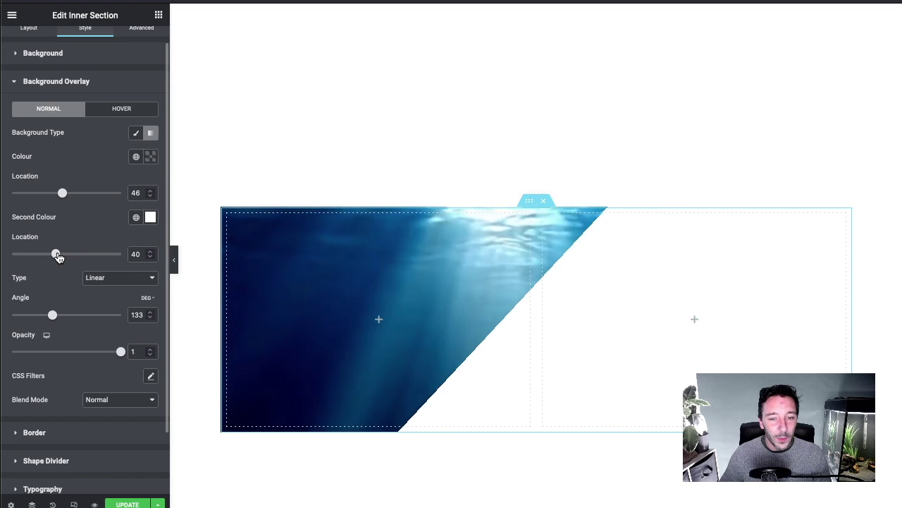
Duplicate the inner section with the diagonal underwater video
scroll(541, 276, "down", 1)
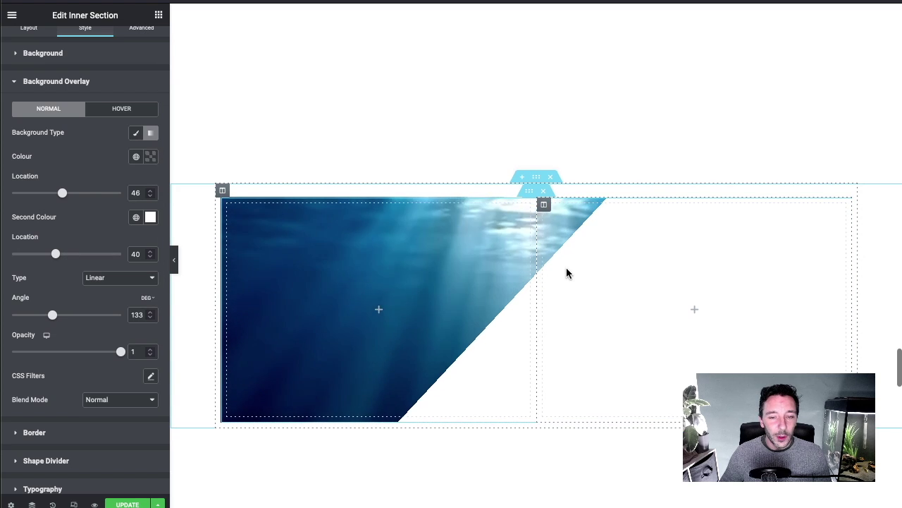
scroll(566, 274, "down", 3)
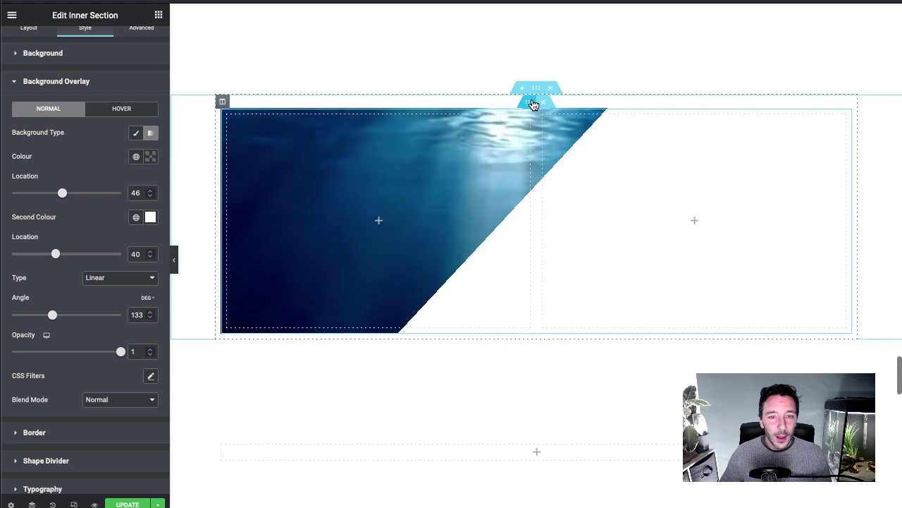
right_click(529, 103)
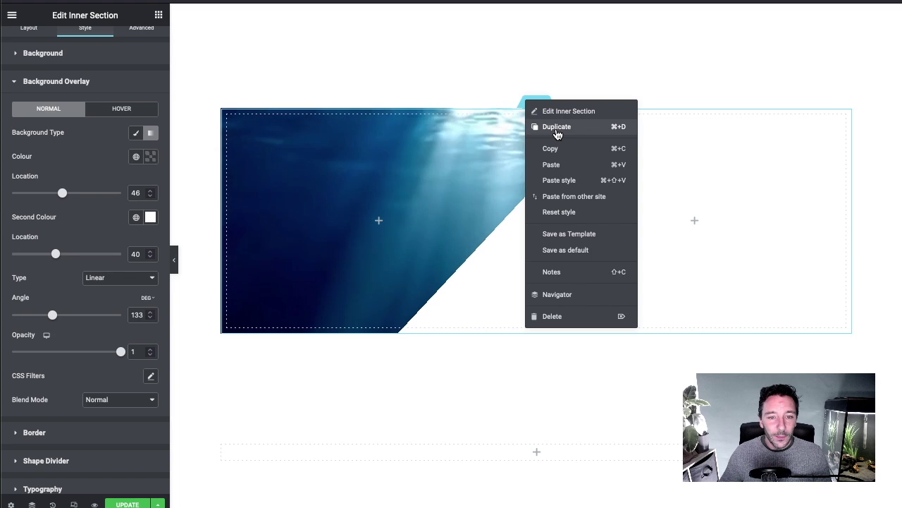
left_click(556, 127)
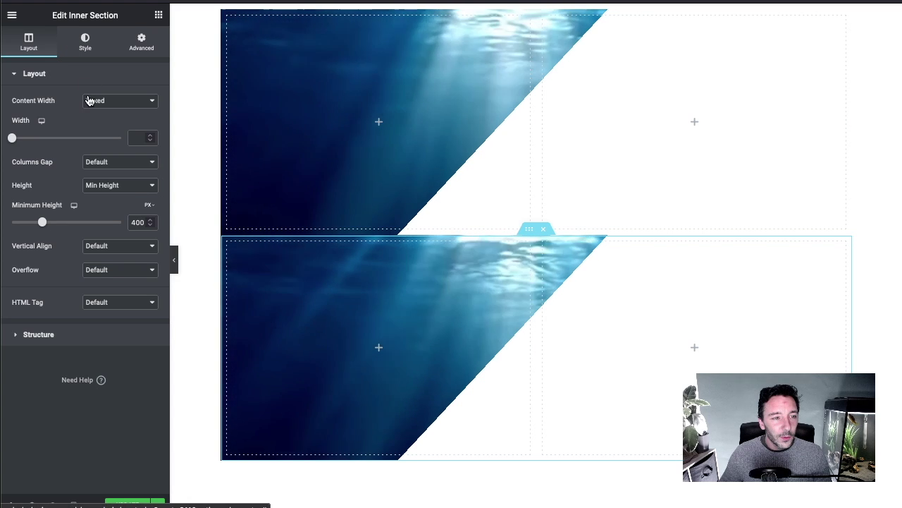
left_click(85, 44)
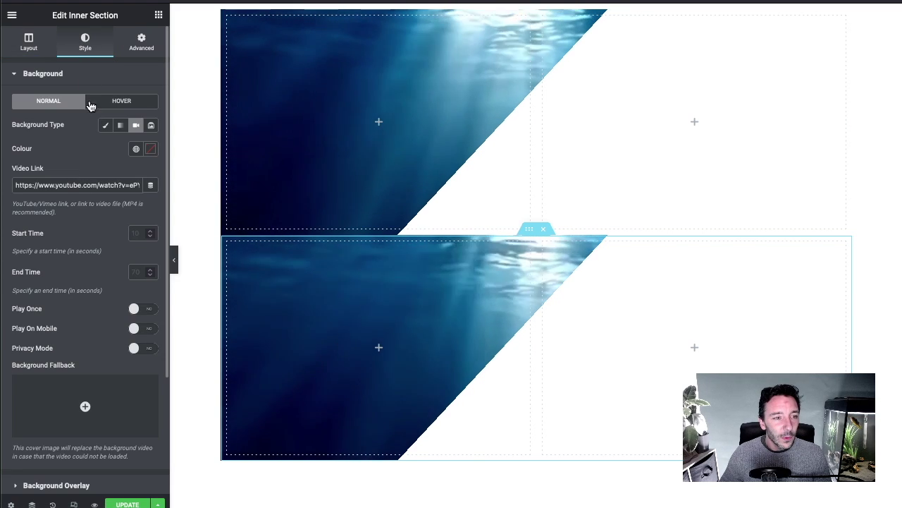
left_click_drag(14, 185, 83, 185)
left_click_drag(146, 185, 224, 183)
type("https://www.youtube.com/watch?v=fG_X-cx5Szg")
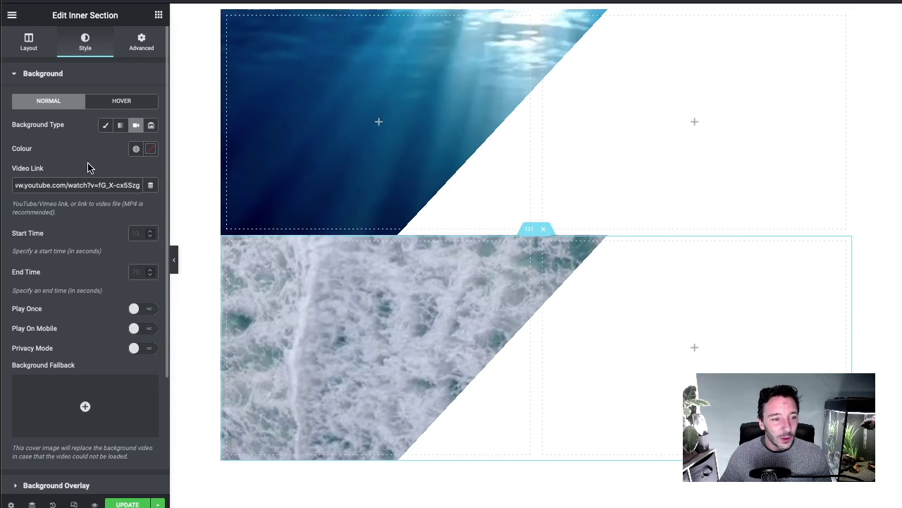
Set the duplicated section's overlay gradient angle to 312 degrees so its video fills the opposite side of the diagonal
scroll(74, 301, "down", 3)
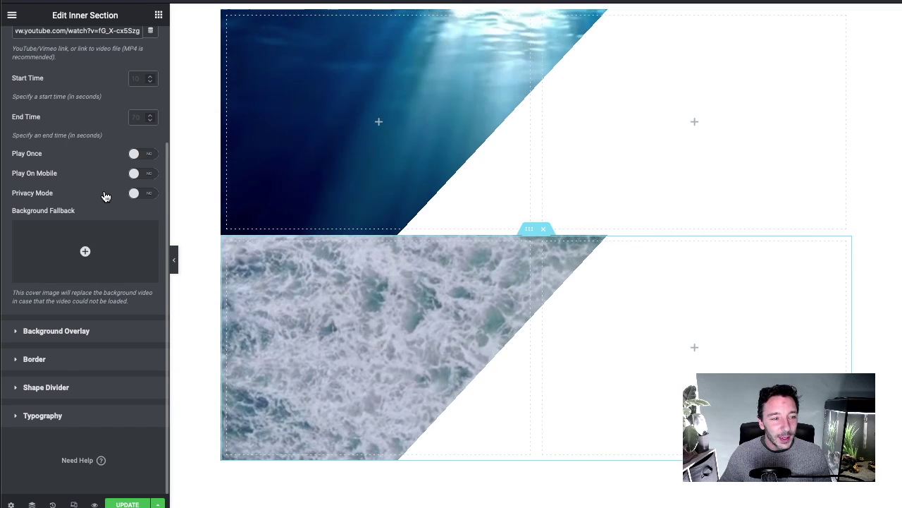
left_click(57, 331)
left_click_drag(66, 294, 107, 298)
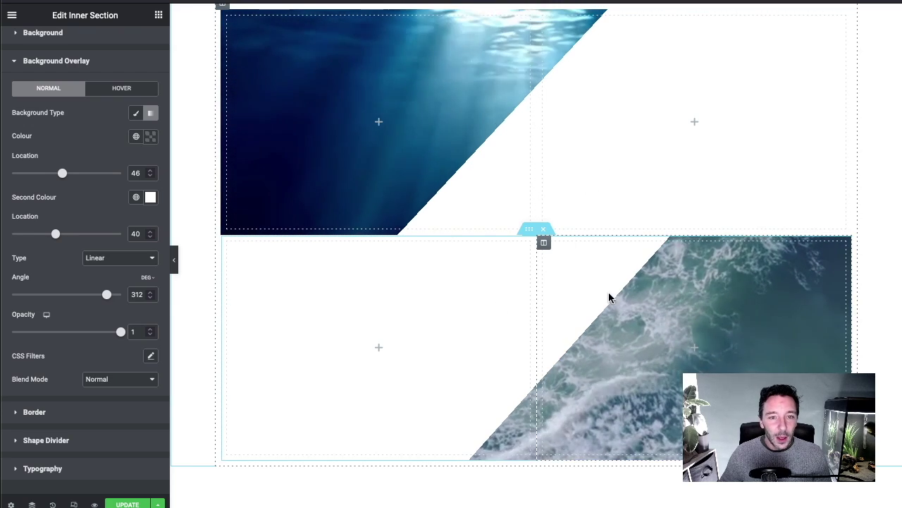
Widen the lower inner section's second column and add a heading reading "LIVE YOUR DREAMS" to it
scroll(696, 292, "up", 1)
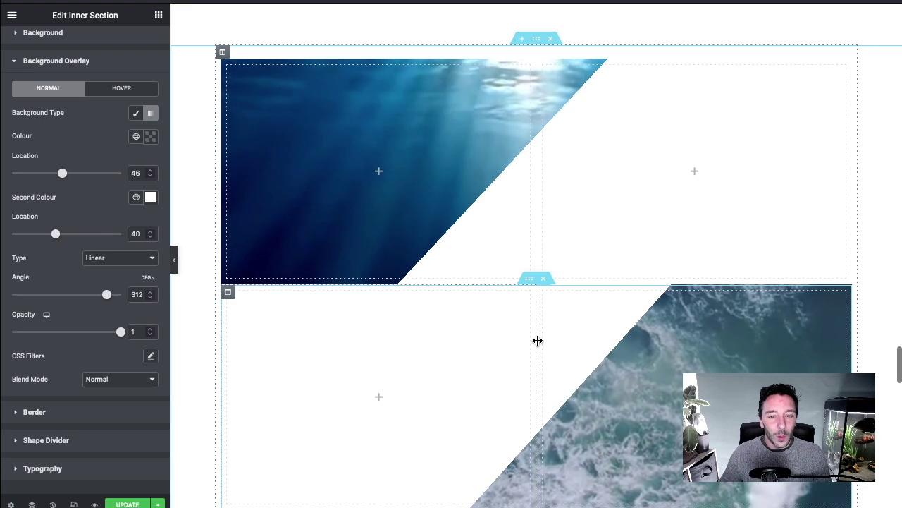
left_click_drag(510, 341, 484, 340)
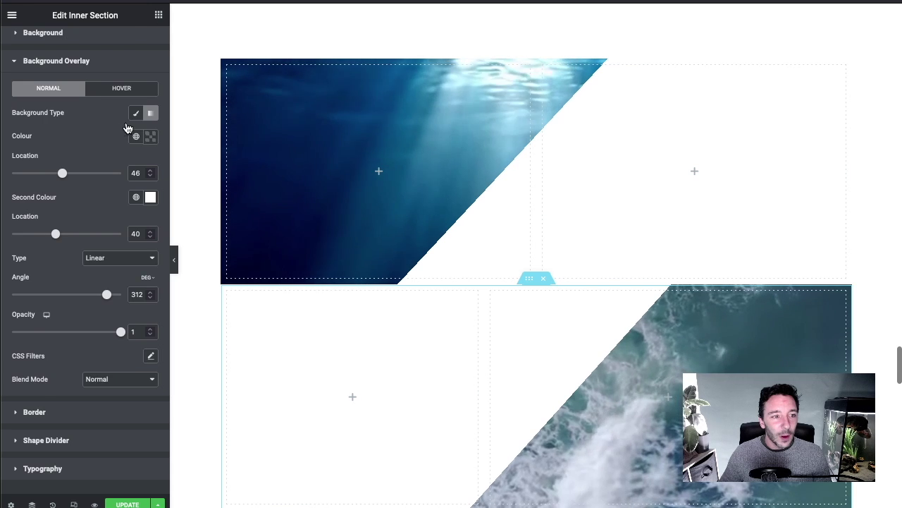
left_click_drag(131, 146, 699, 315)
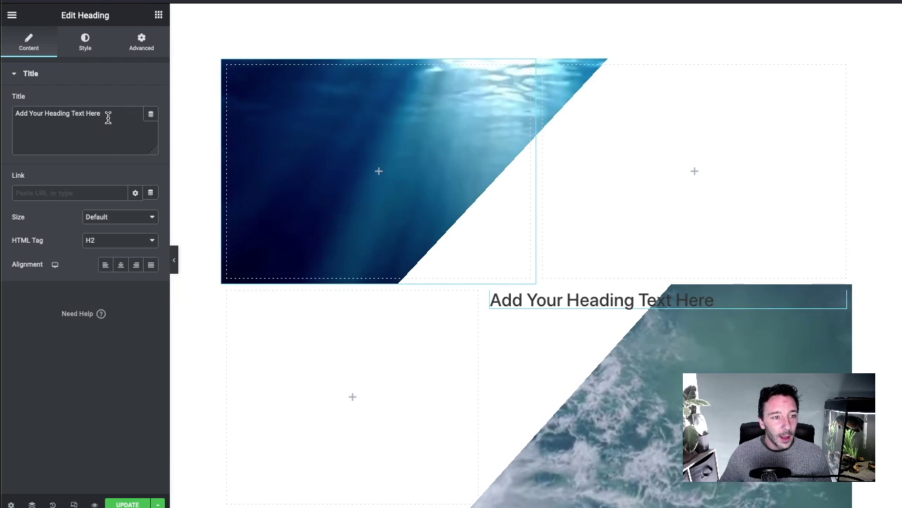
type("L")
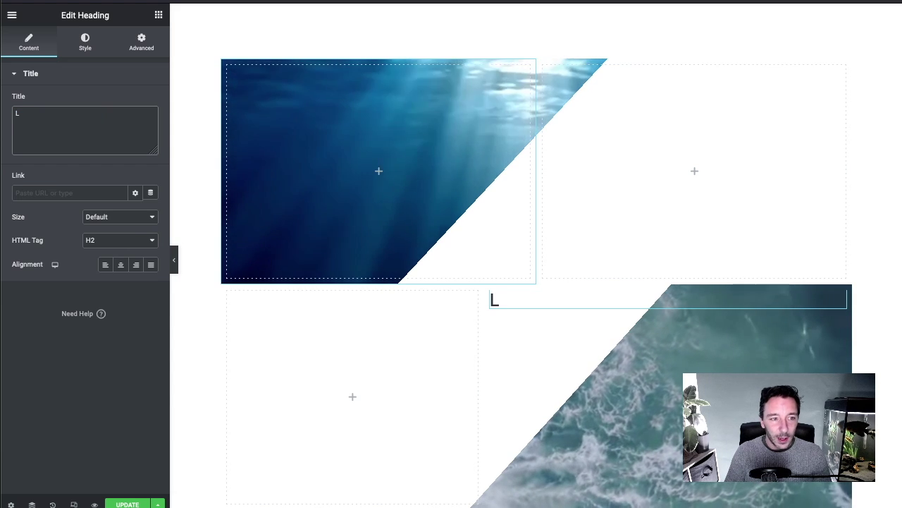
type("IVE YOUR DREAMS")
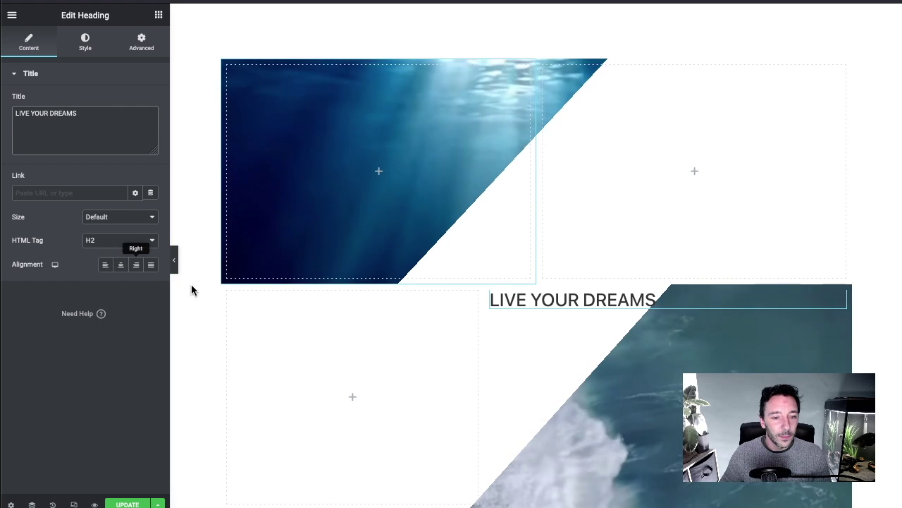
Centre the LIVE YOUR DREAMS heading and delete the empty column beside it
right_click(228, 292)
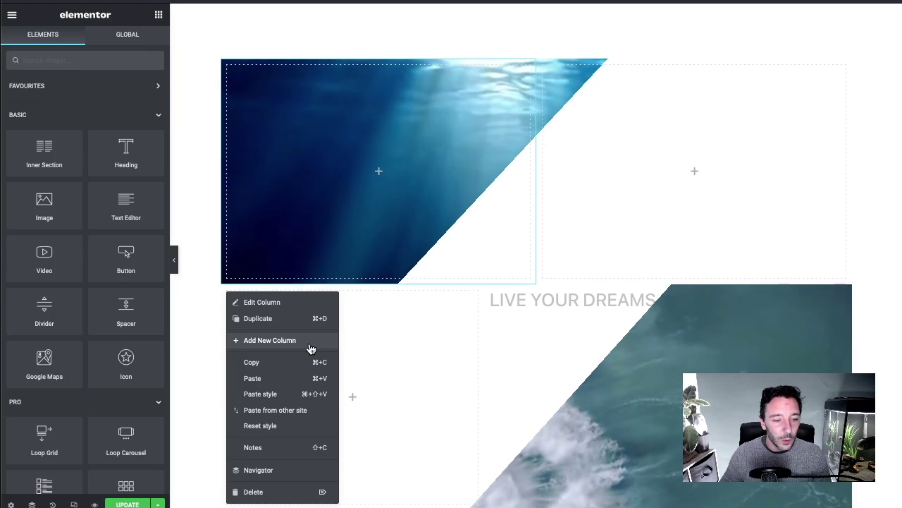
left_click(275, 491)
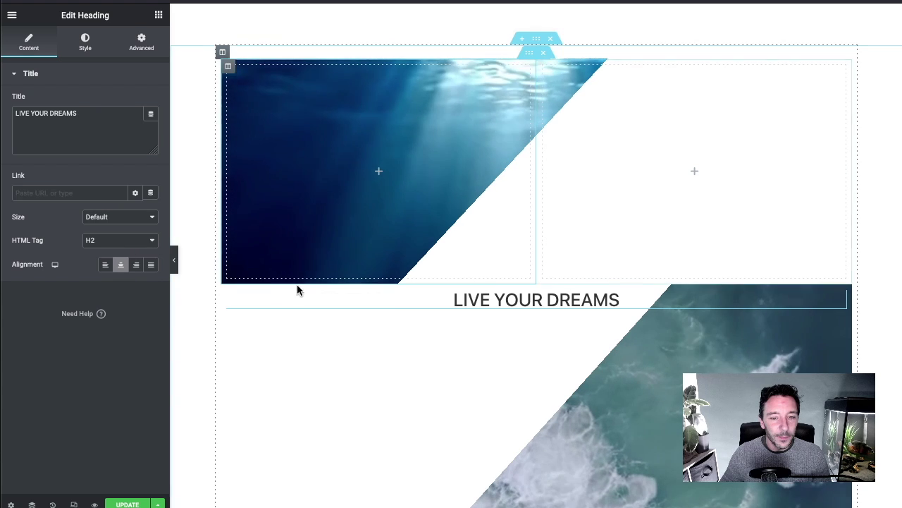
Enlarge the heading's font size so the text spans most of the section's width
left_click(86, 44)
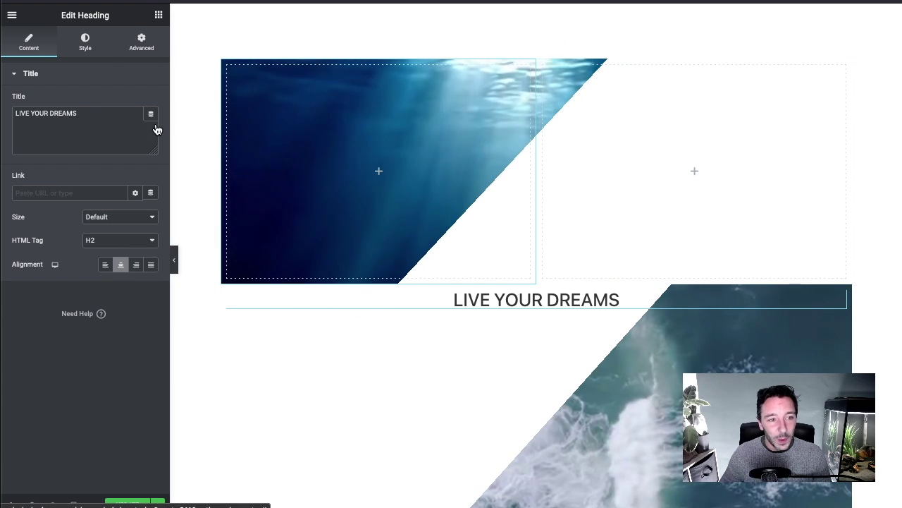
left_click(151, 125)
left_click_drag(22, 216, 60, 215)
left_click(129, 74)
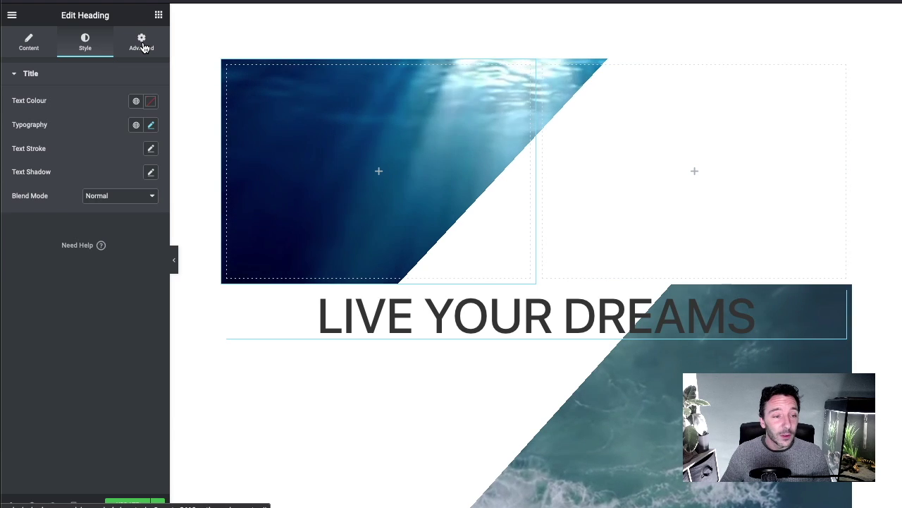
Rotate the LIVE YOUR DREAMS heading to -47 degrees so it runs parallel to the diagonal edges
left_click(142, 43)
scroll(91, 268, "down", 1)
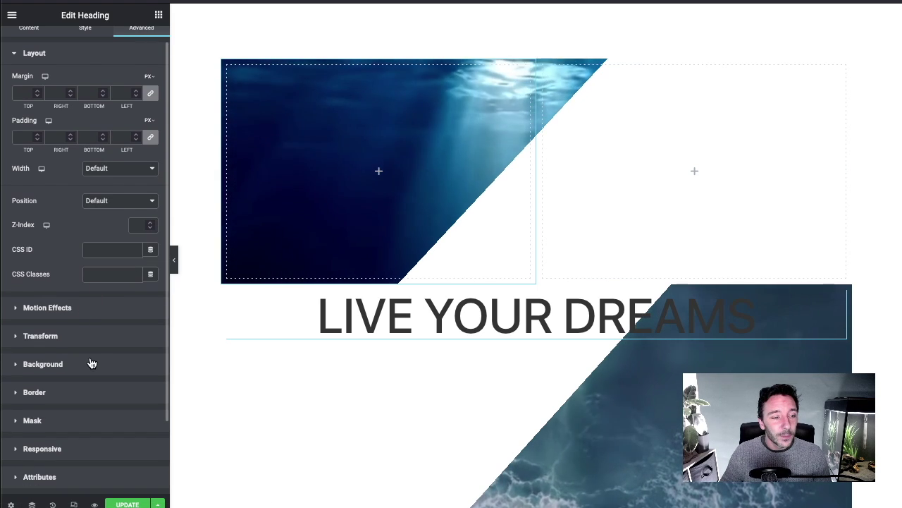
left_click(97, 335)
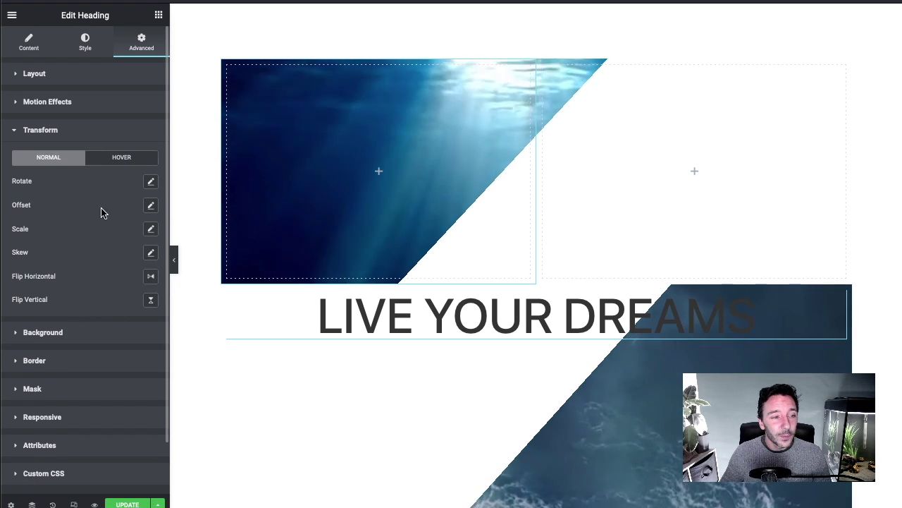
left_click(150, 183)
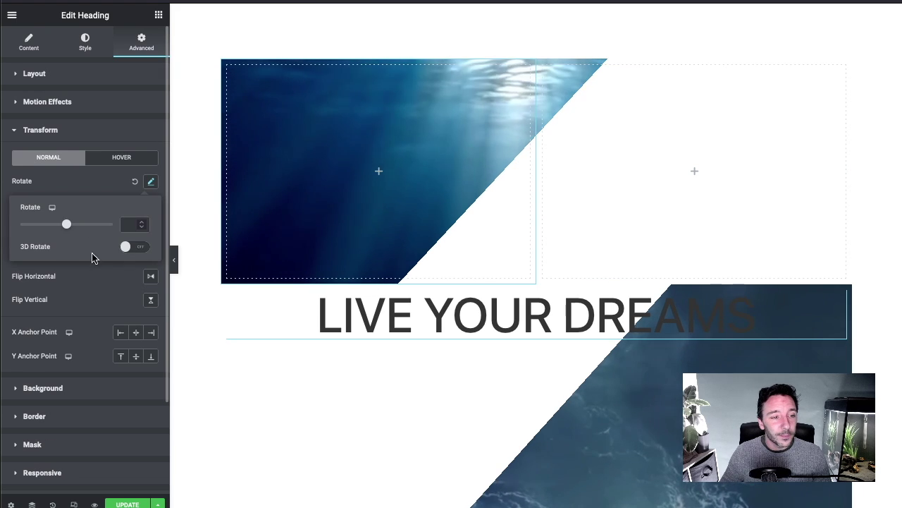
left_click_drag(62, 225, 59, 226)
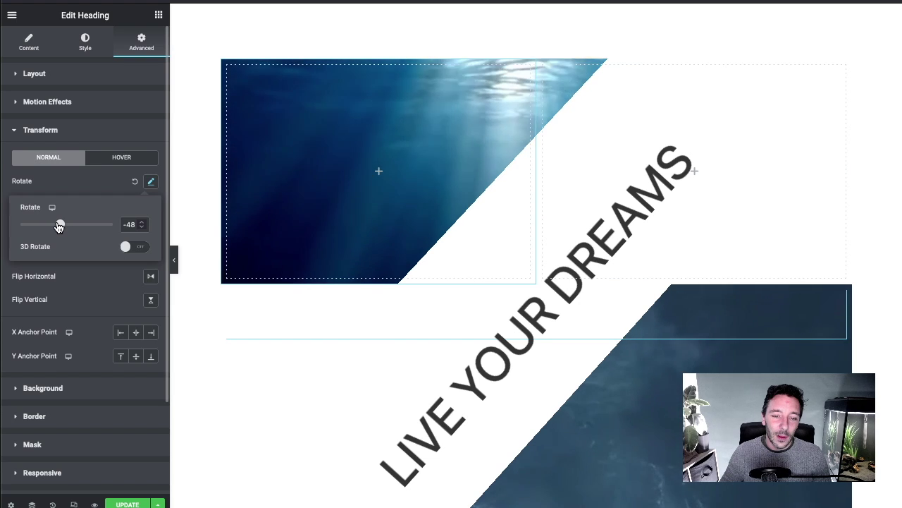
left_click_drag(59, 226, 60, 225)
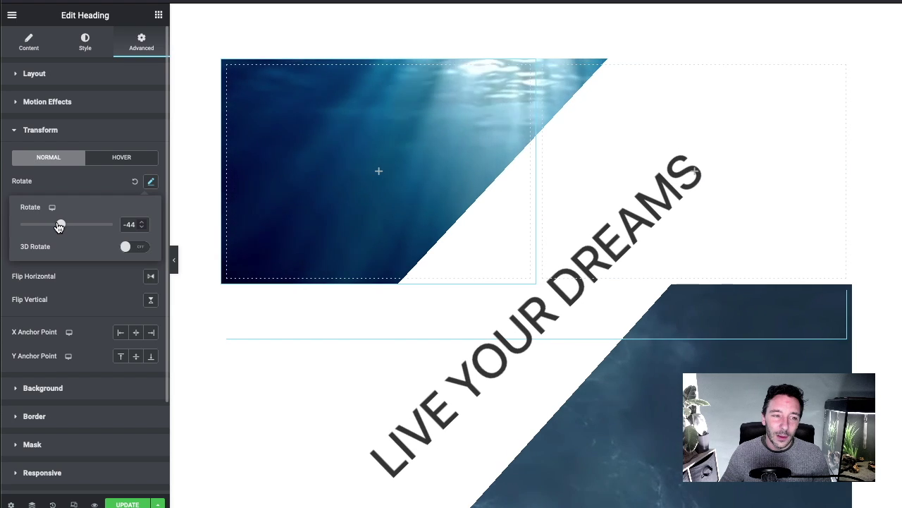
left_click(141, 227)
left_click(141, 227)
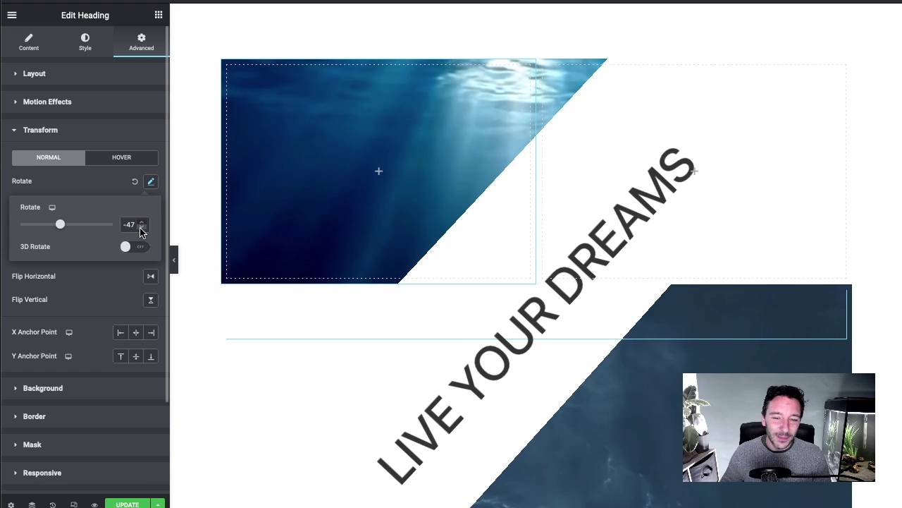
left_click(97, 195)
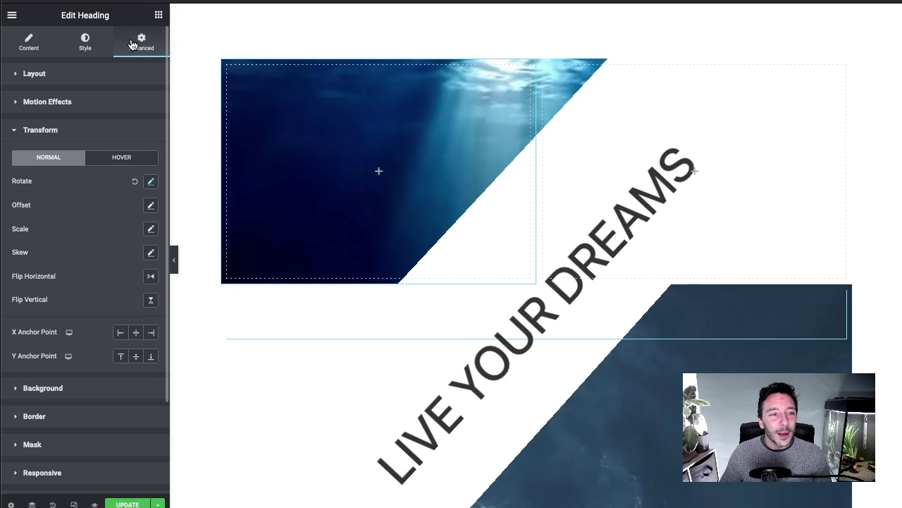
Try shifting the heading with a left margin of -12 px, and reset the margin to 0
left_click(76, 79)
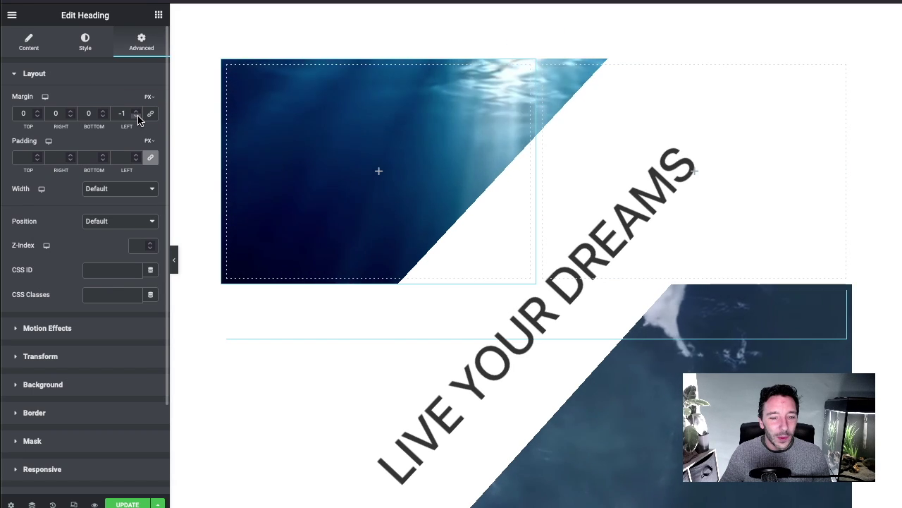
left_click(136, 116)
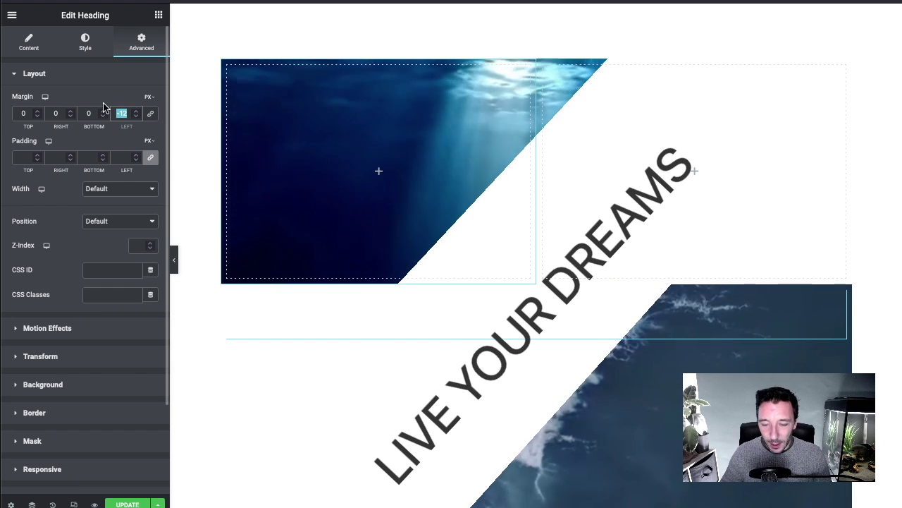
type("0")
Position the heading absolutely with a horizontal offset of -42 px and a vertical offset of -31 px, between the two videos
scroll(122, 153, "down", 1)
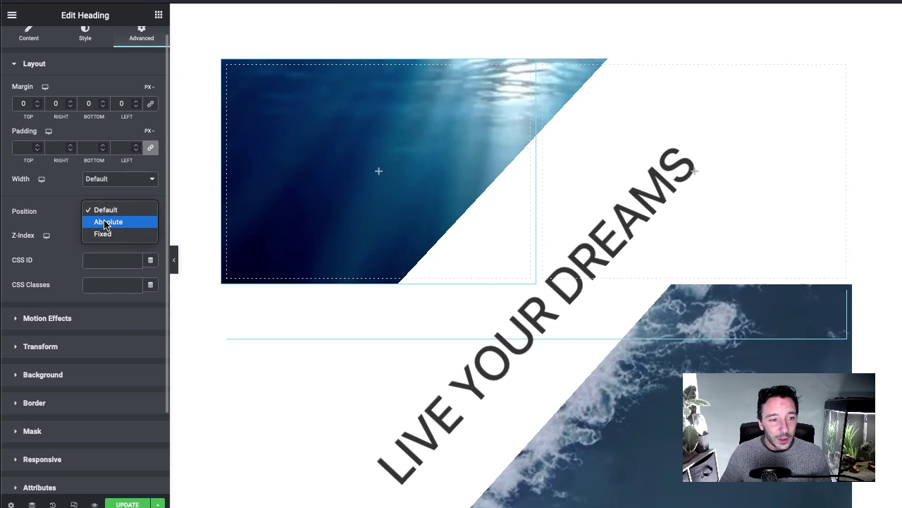
left_click(106, 223)
left_click_drag(66, 341, 64, 339)
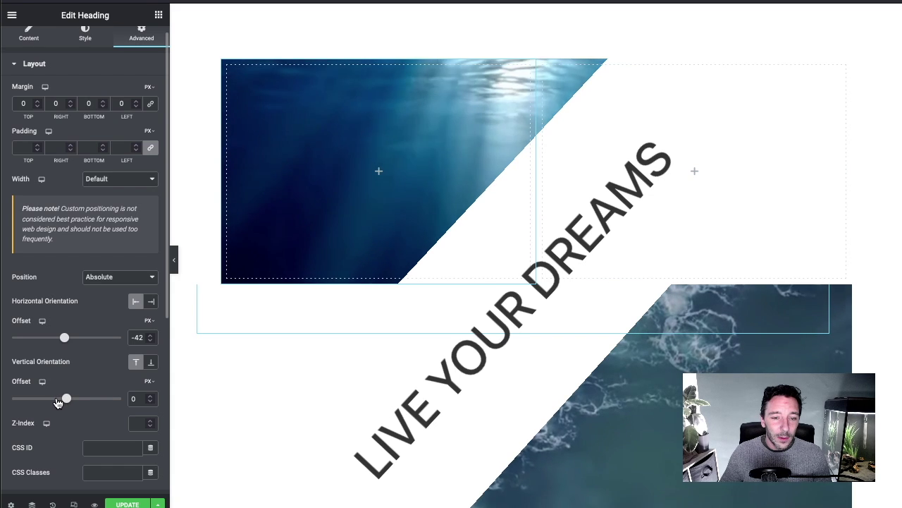
left_click_drag(65, 402, 64, 400)
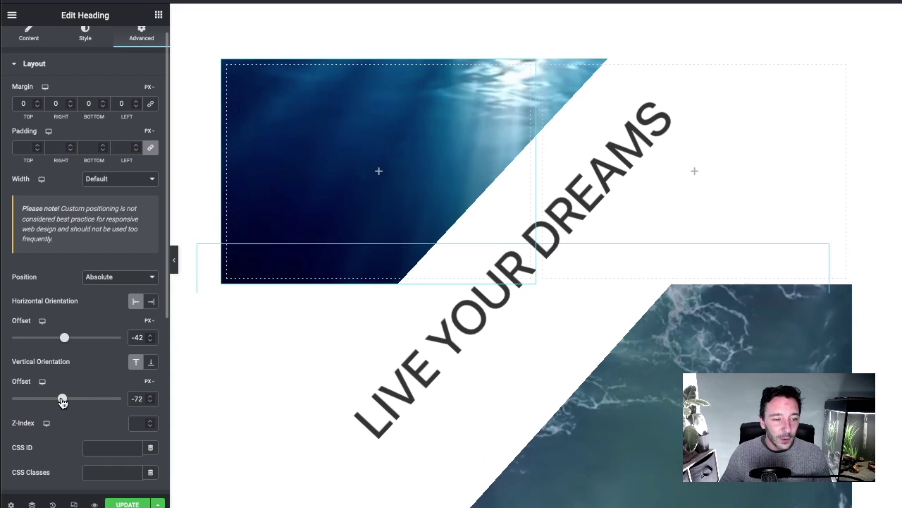
scroll(355, 360, "down", 1)
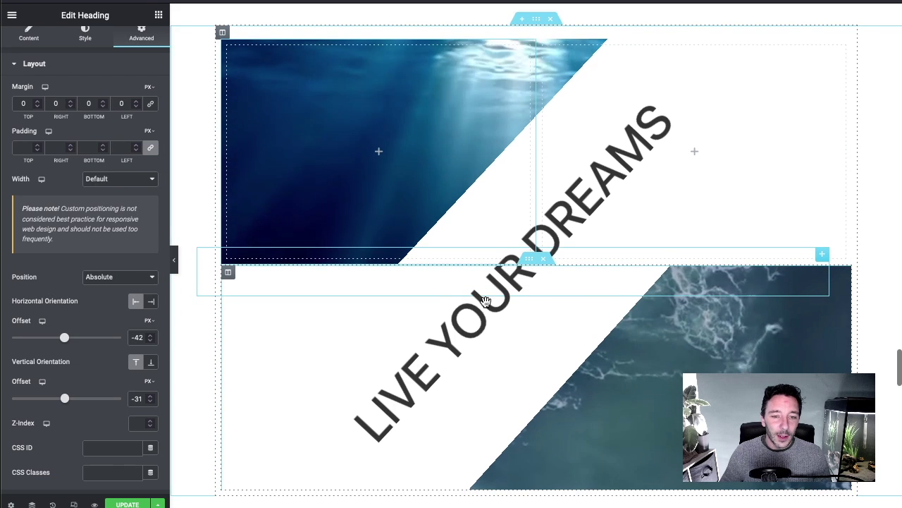
scroll(413, 282, "up", 1)
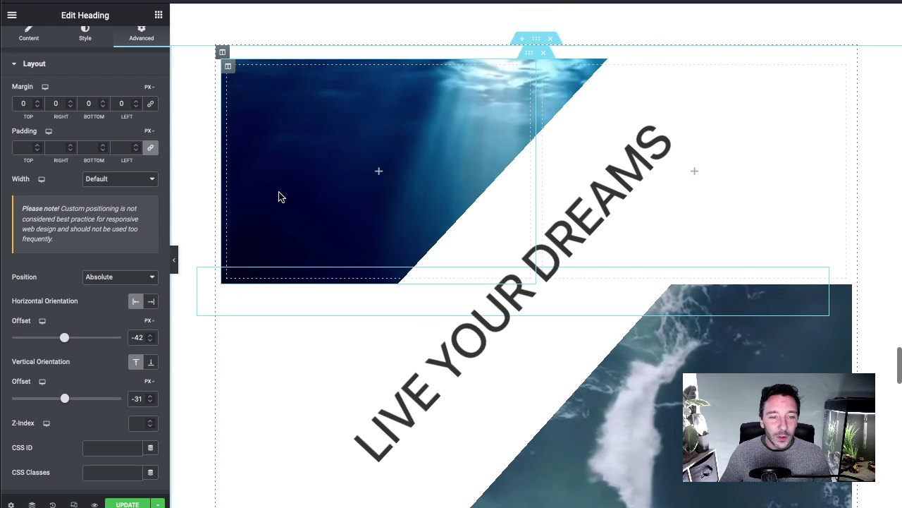
Enable scrolling effects on the LIVE YOUR DREAMS heading and add a Scale Up effect with speed 5
scroll(91, 182, "down", 5)
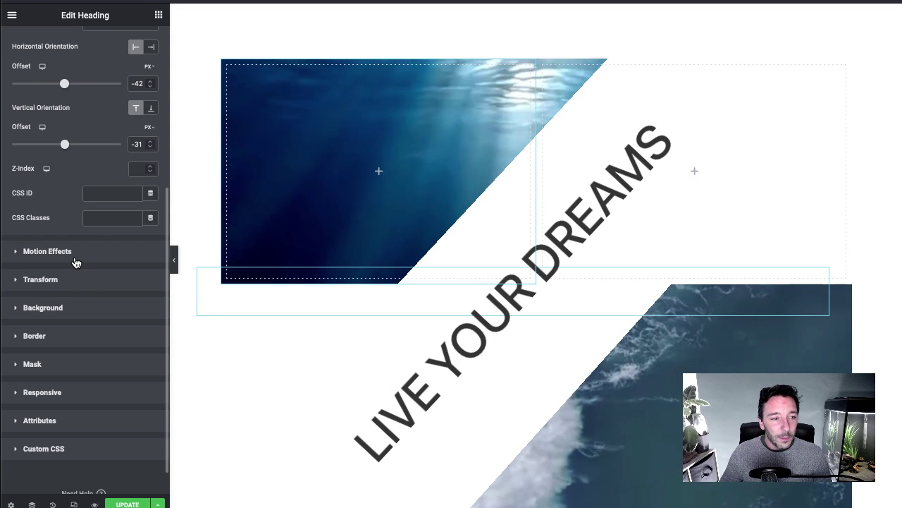
left_click(83, 248)
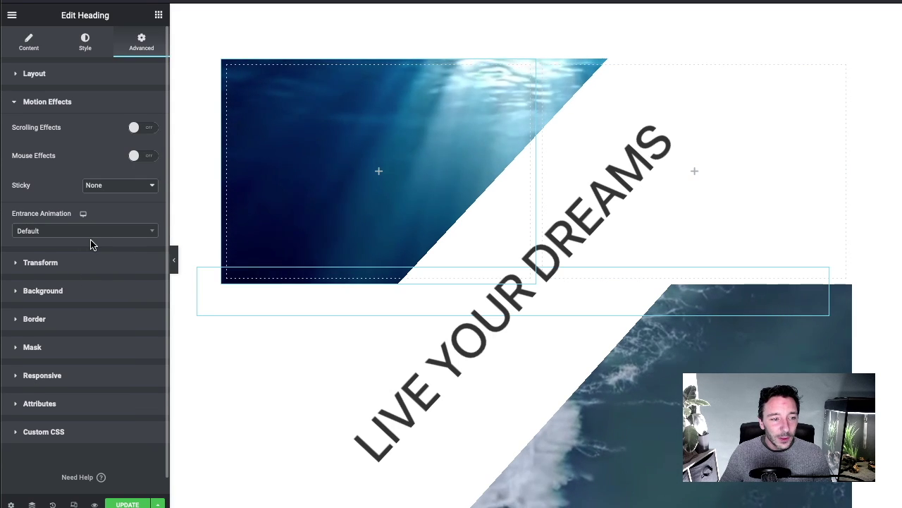
left_click(144, 134)
scroll(50, 238, "down", 1)
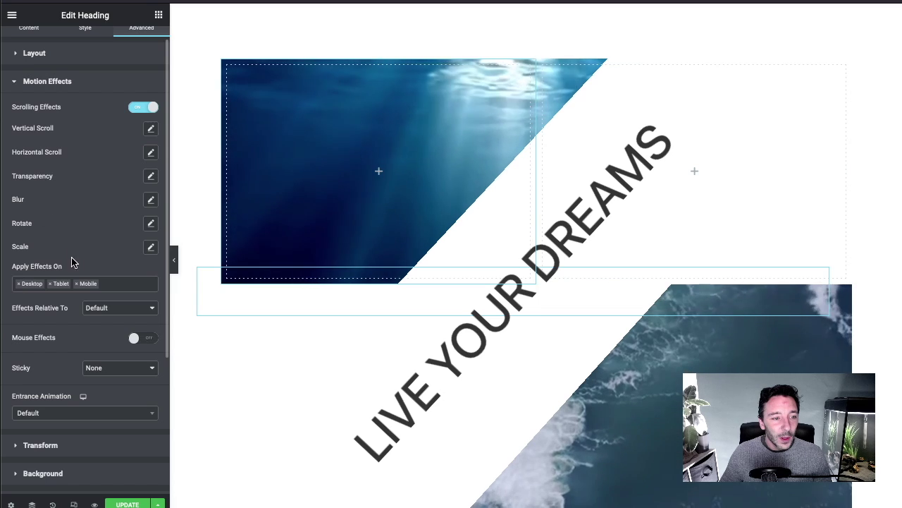
left_click(151, 249)
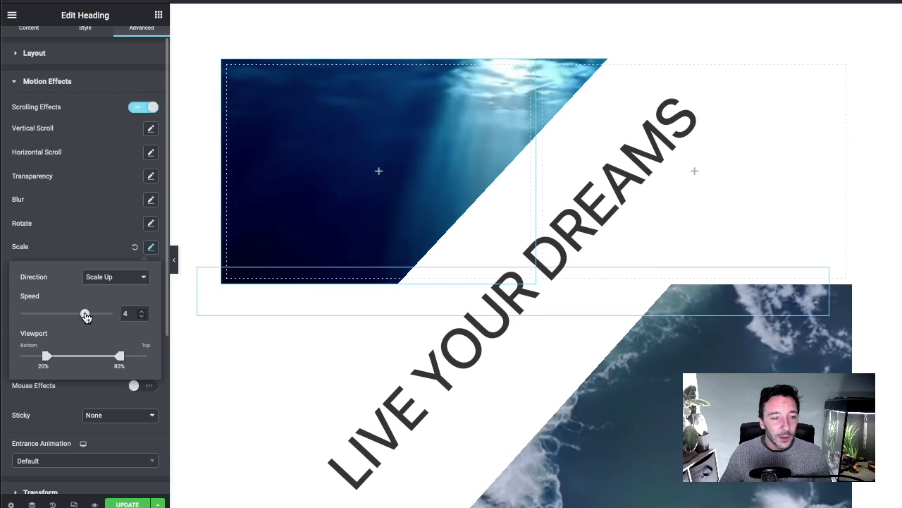
left_click_drag(85, 316, 90, 315)
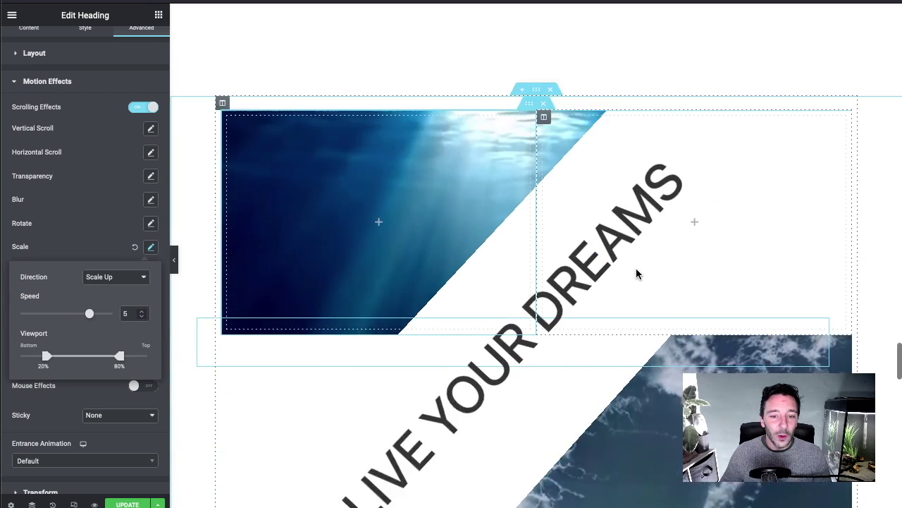
Preview the heading's scaling while scrolling past the two diagonal videos with the editing panel hidden
scroll(636, 274, "down", 4)
scroll(631, 273, "down", 1)
scroll(614, 273, "up", 2)
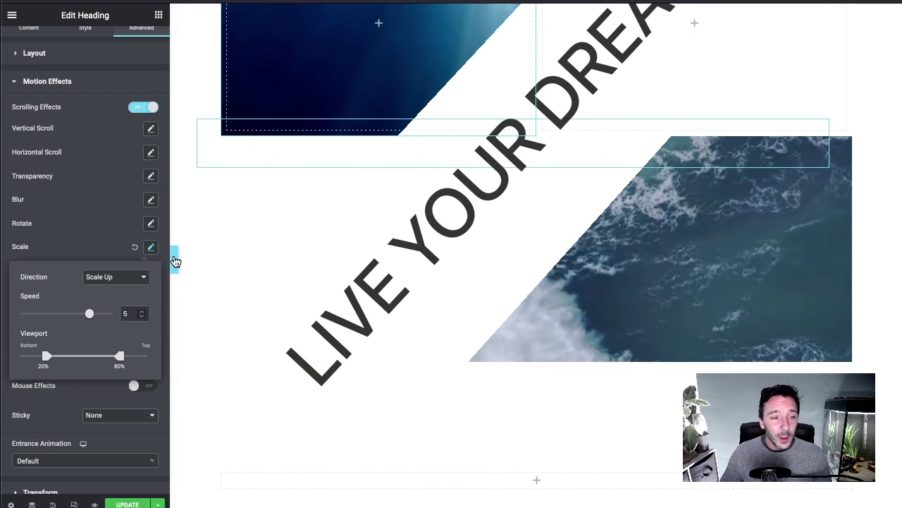
left_click(176, 261)
scroll(614, 226, "up", 3)
scroll(607, 224, "down", 6)
scroll(608, 227, "down", 1)
scroll(604, 232, "up", 3)
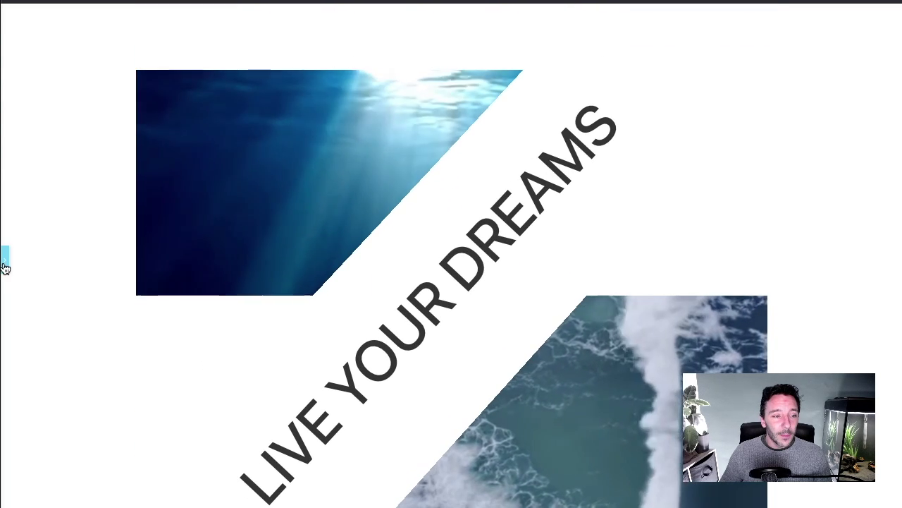
left_click(5, 258)
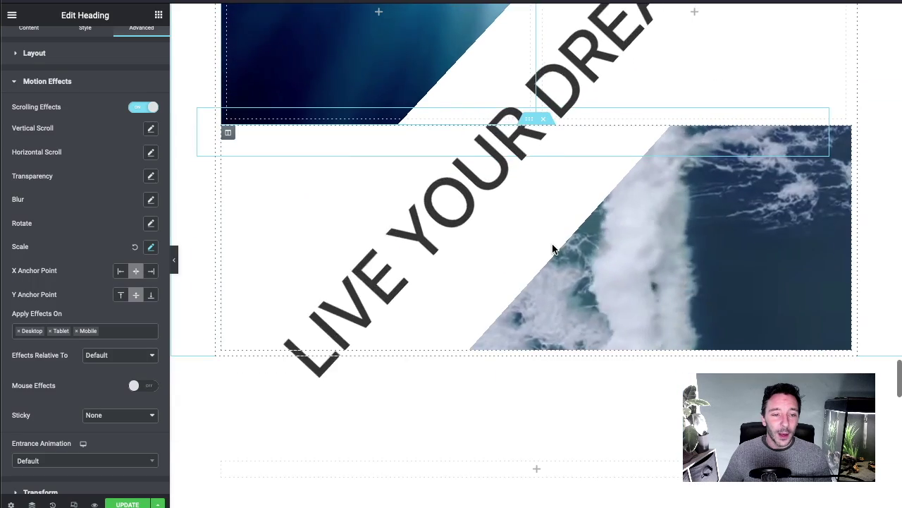
Scroll back and forth through the section in the editor to examine how the heading grows between the videos
scroll(554, 248, "up", 2)
scroll(690, 189, "up", 2)
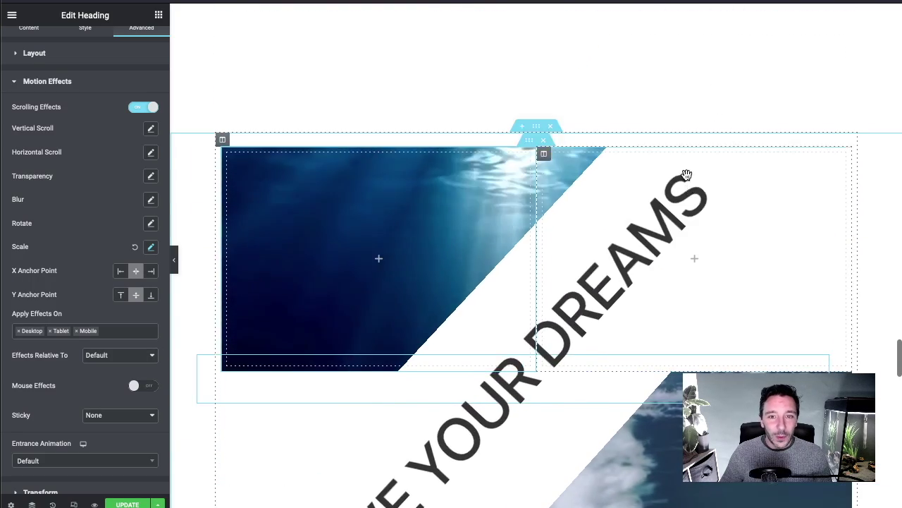
scroll(649, 156, "up", 3)
scroll(483, 201, "down", 5)
scroll(332, 374, "down", 1)
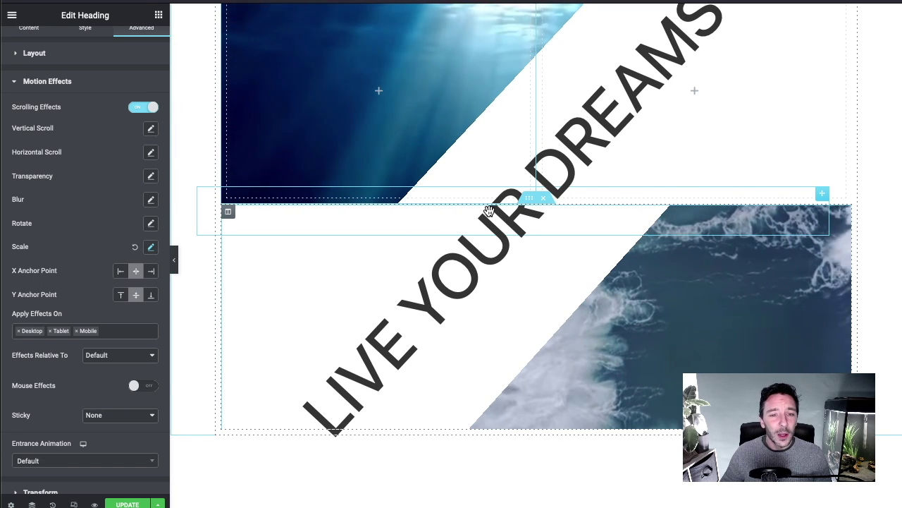
scroll(524, 276, "up", 2)
scroll(525, 279, "down", 3)
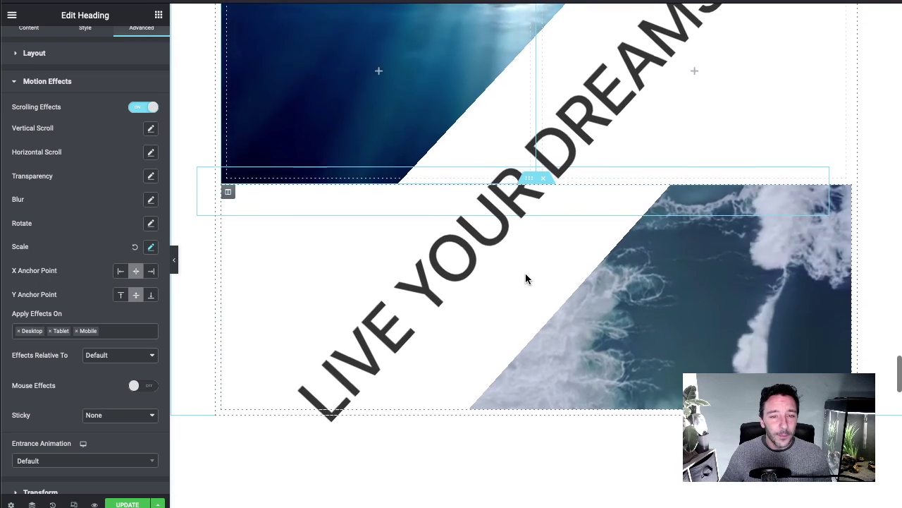
scroll(525, 278, "up", 2)
scroll(584, 220, "down", 1)
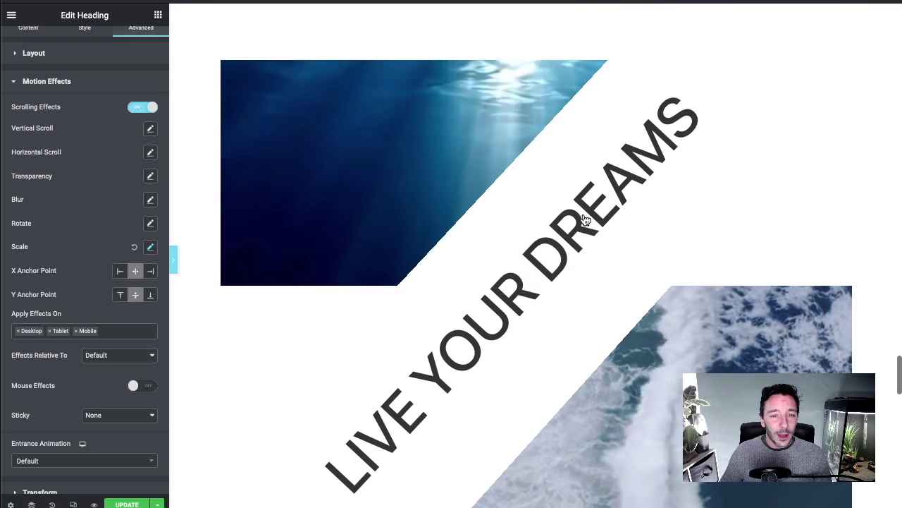
Preview the LIVE YOUR DREAMS section again without the editing panel, checking the heading's scroll motion in both directions
key("ctrl+p")
scroll(512, 221, "up", 1)
scroll(512, 227, "down", 1)
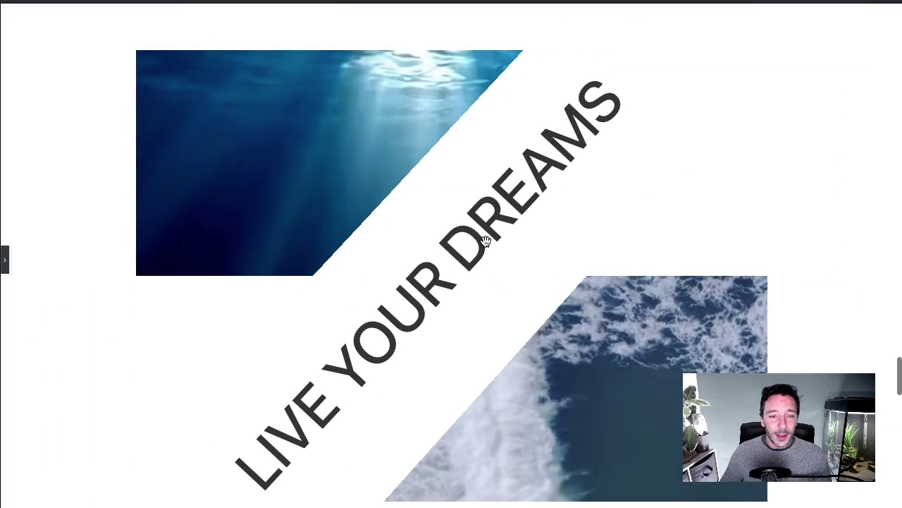
scroll(494, 243, "down", 2)
scroll(441, 222, "up", 2)
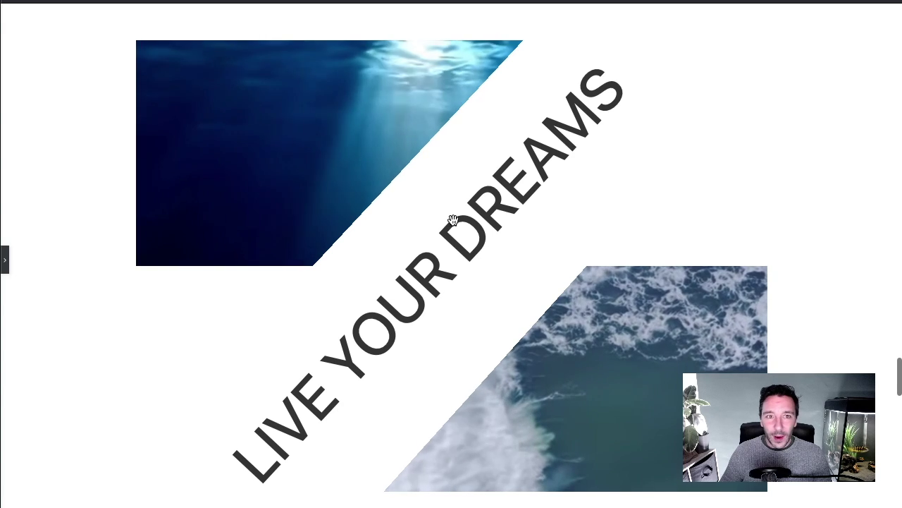
scroll(466, 212, "up", 4)
scroll(476, 204, "down", 3)
scroll(481, 200, "up", 3)
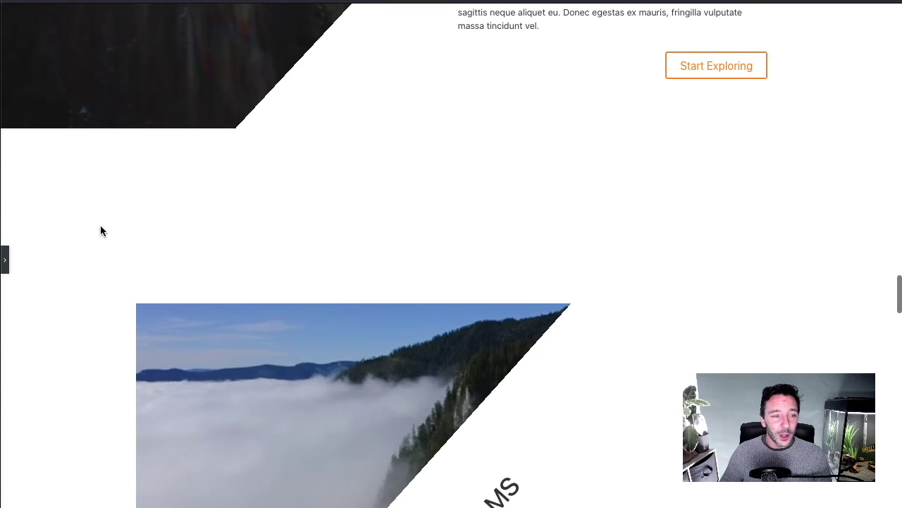
Restore the editing panel and compare the two slanted EXPLORATION sections, viewing the lower one's background video settings
left_click(6, 262)
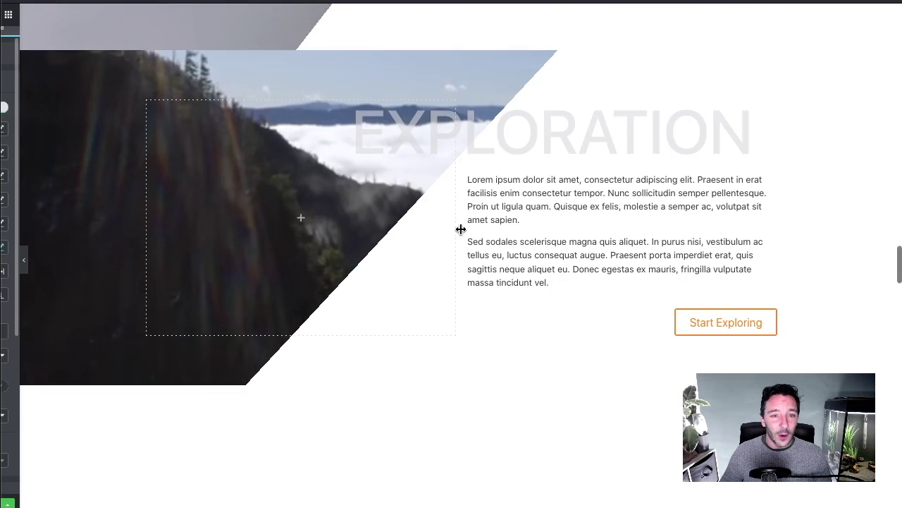
scroll(543, 237, "down", 6)
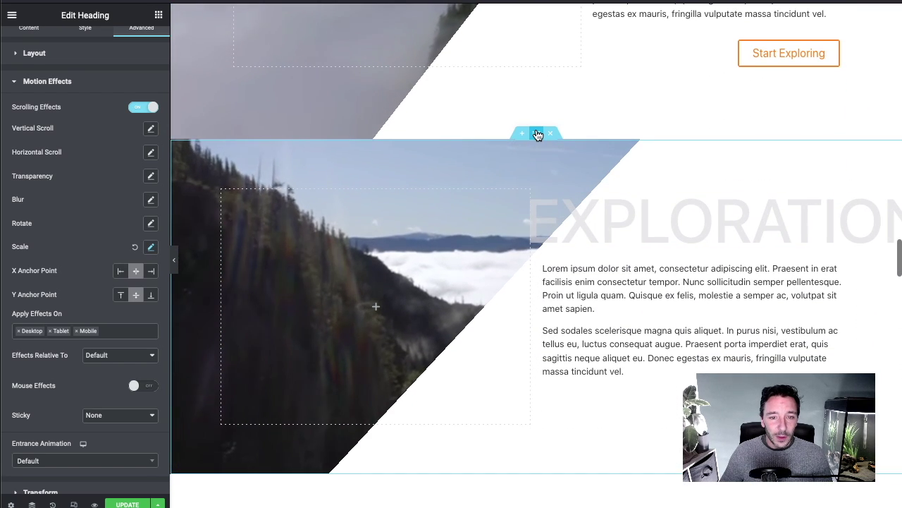
scroll(543, 176, "down", 1)
left_click(522, 187)
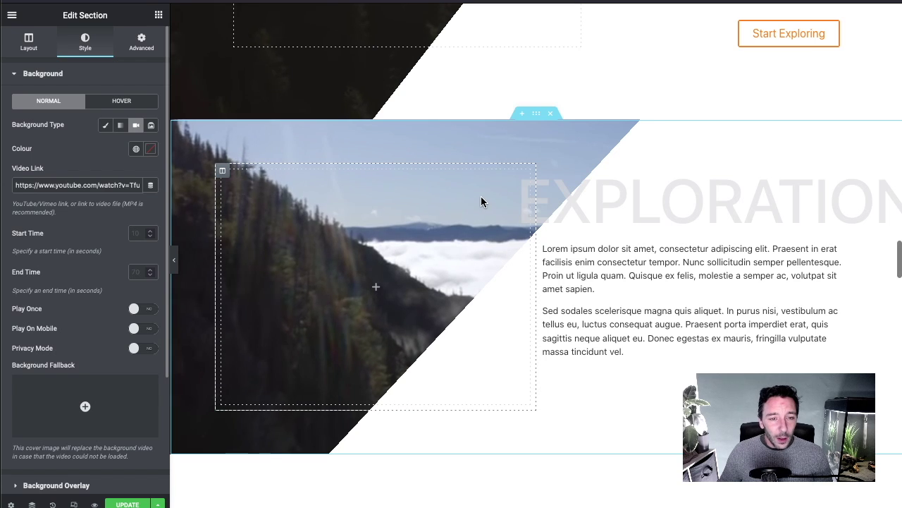
scroll(478, 202, "down", 1)
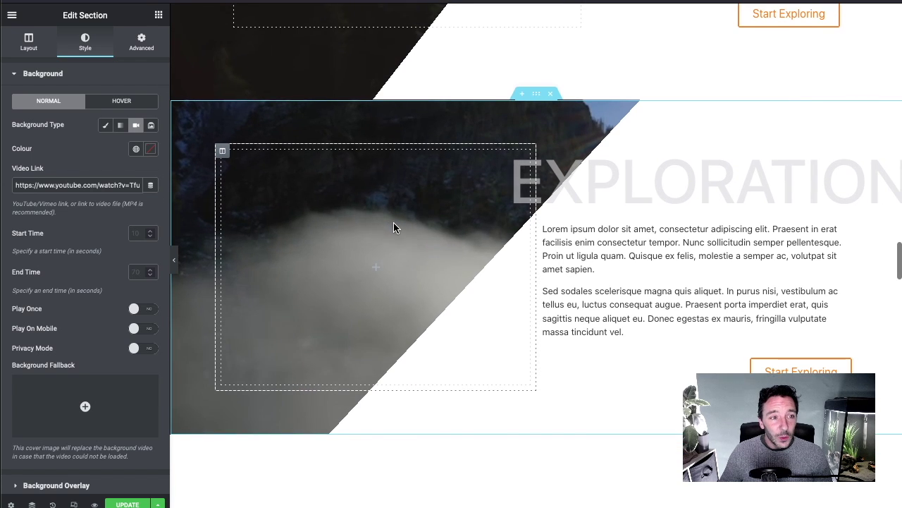
scroll(524, 165, "up", 14)
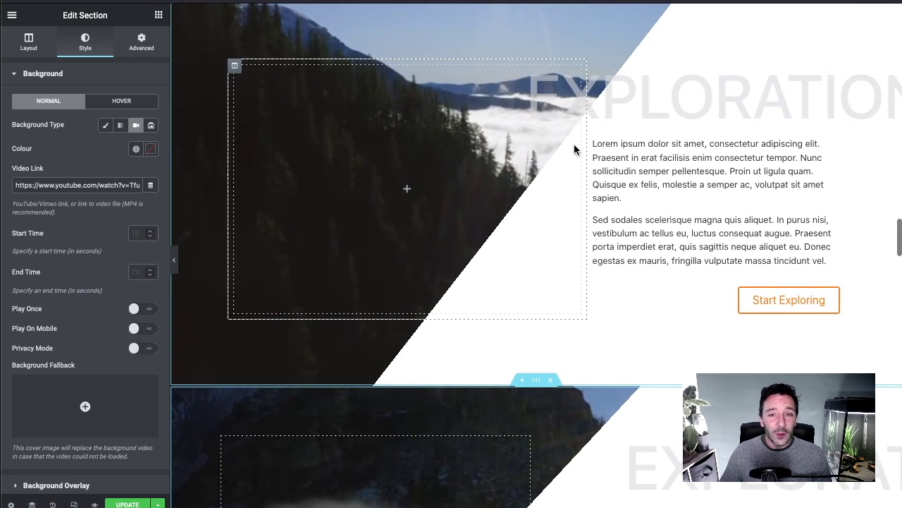
scroll(560, 168, "down", 1)
scroll(561, 168, "down", 11)
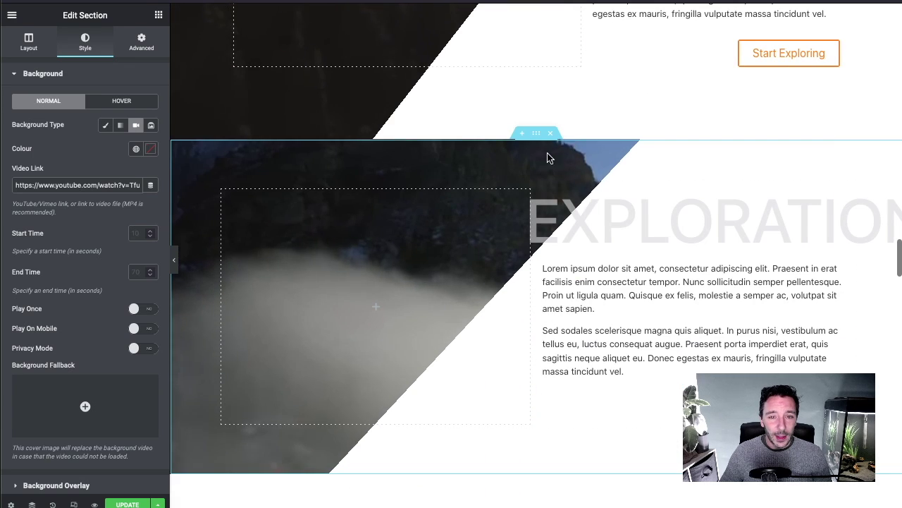
Duplicate the lower slanted EXPLORATION section
right_click(537, 136)
left_click(540, 139)
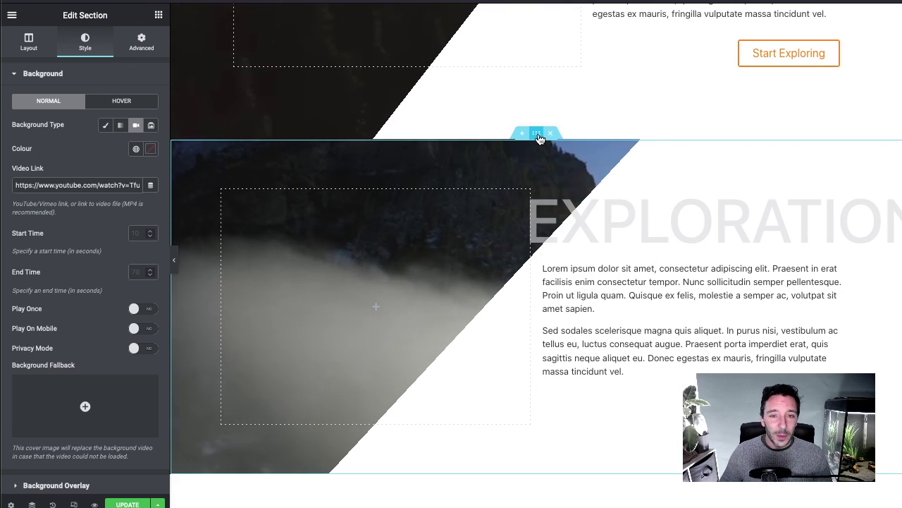
scroll(541, 146, "down", 1)
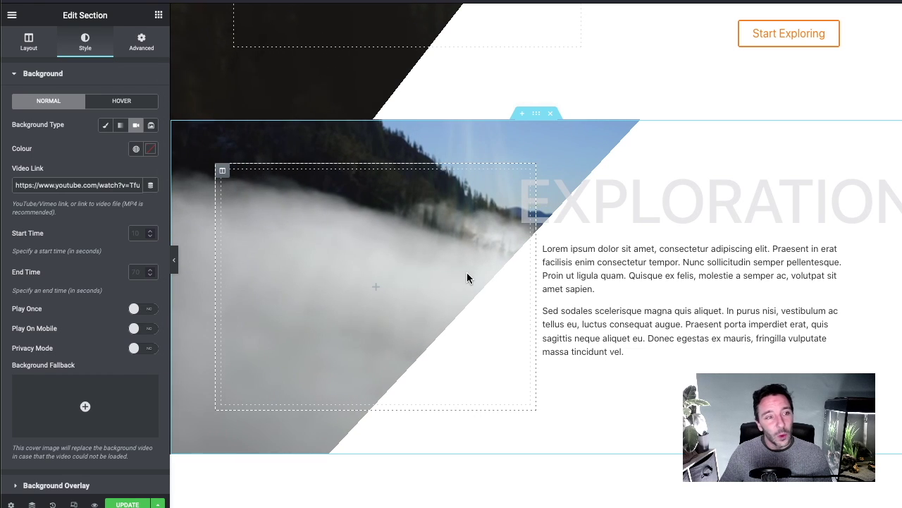
right_click(536, 120)
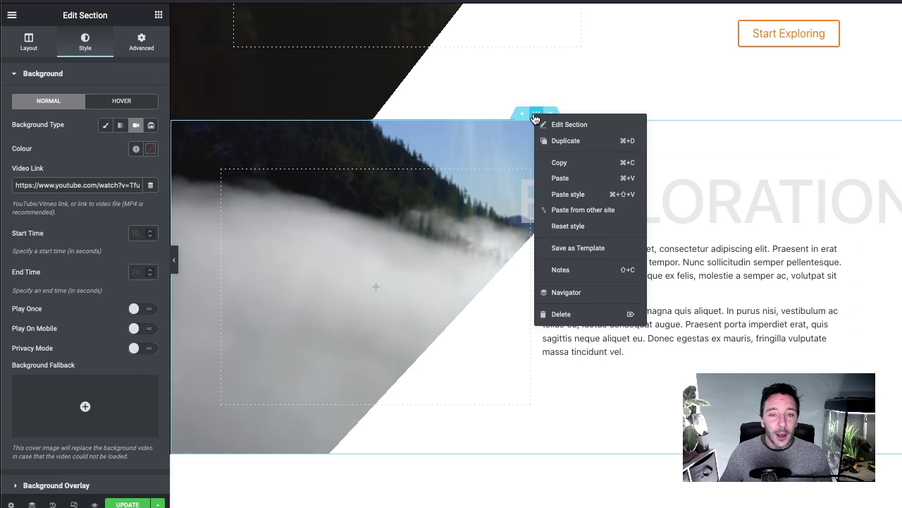
left_click(562, 141)
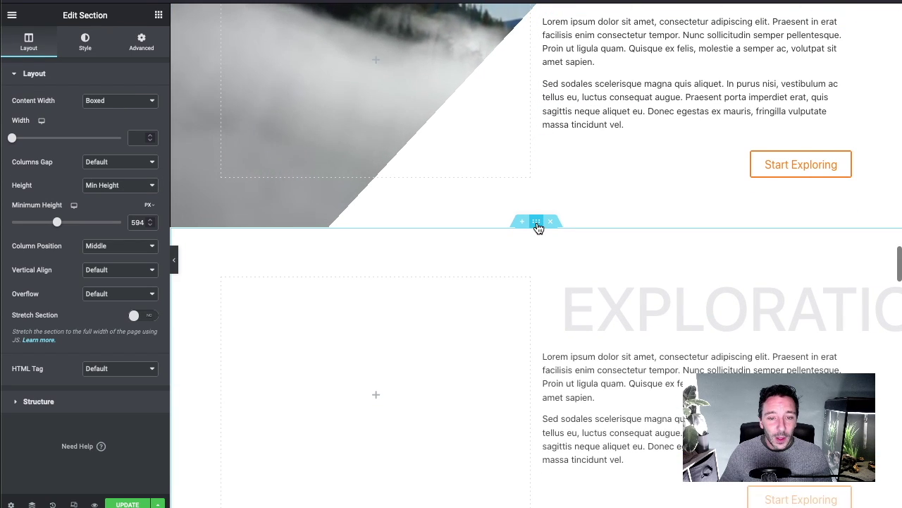
Set the background overlay's blend mode to Saturation in the duplicated EXPLORATION section
scroll(497, 253, "down", 1)
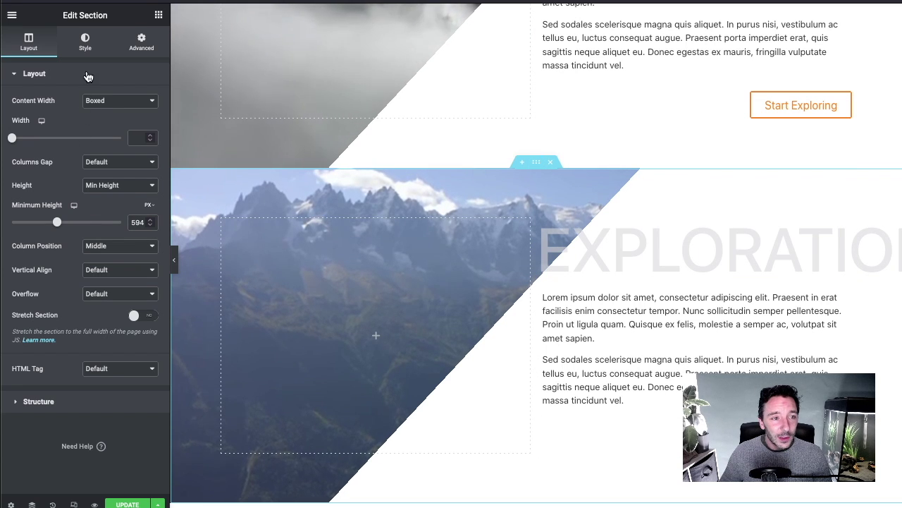
left_click(85, 41)
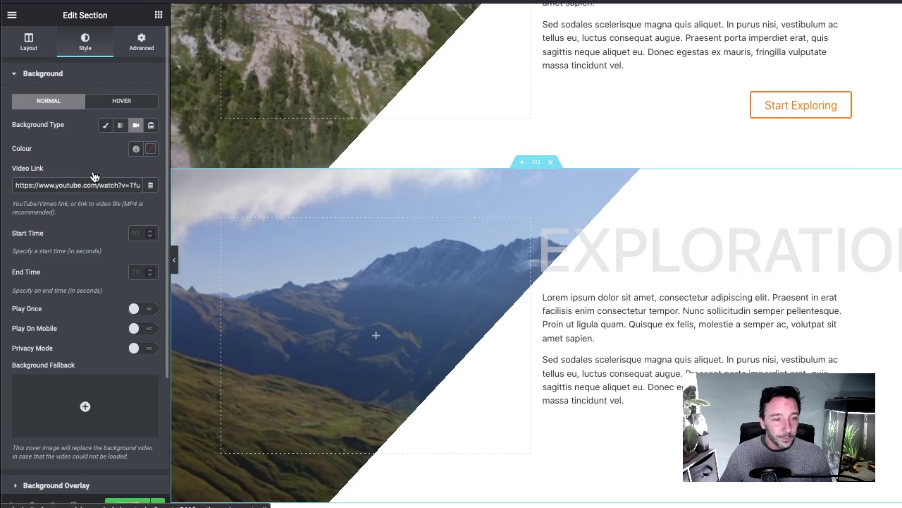
scroll(90, 341, "down", 3)
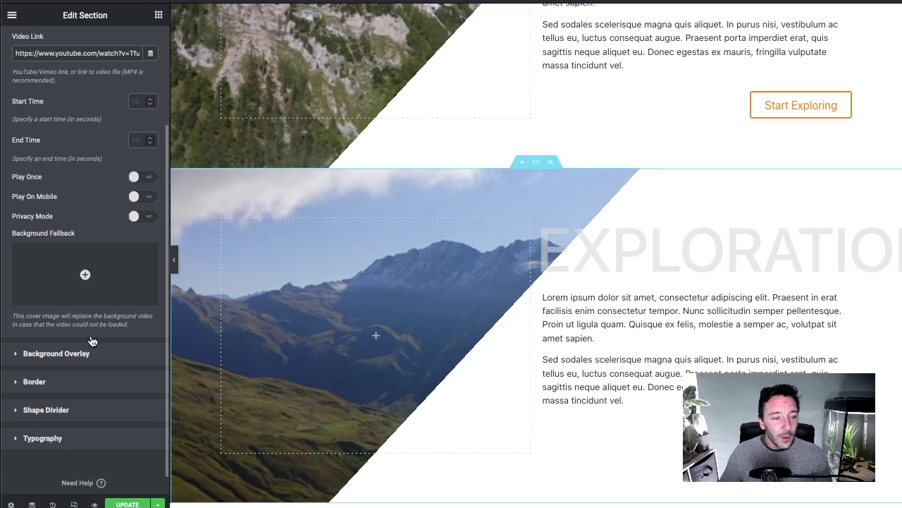
left_click(91, 353)
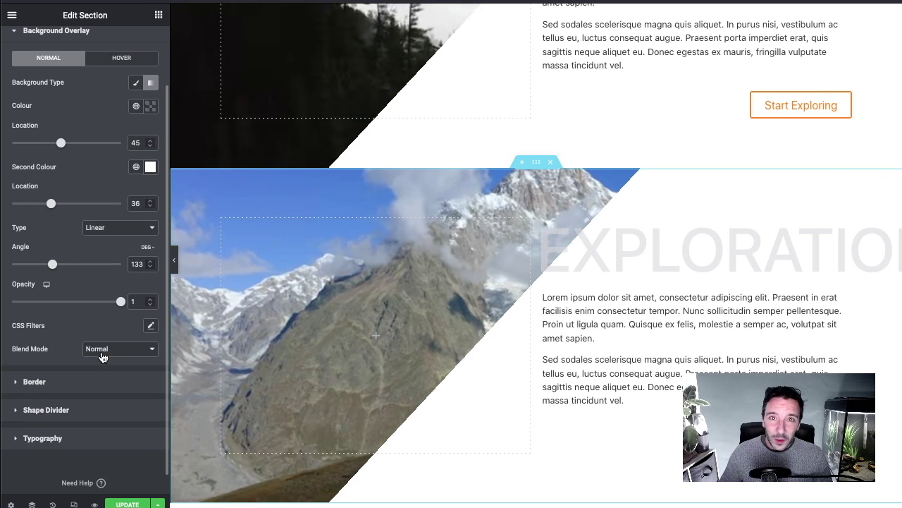
left_click(116, 432)
Examine the duplicated section's half-desaturated video and the legibility of its paragraph text against the footage
scroll(521, 261, "down", 2)
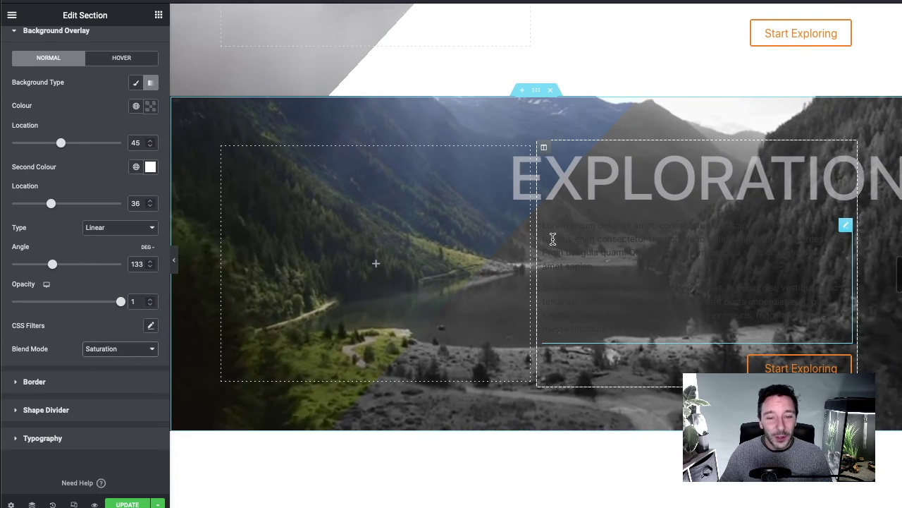
scroll(444, 221, "down", 1)
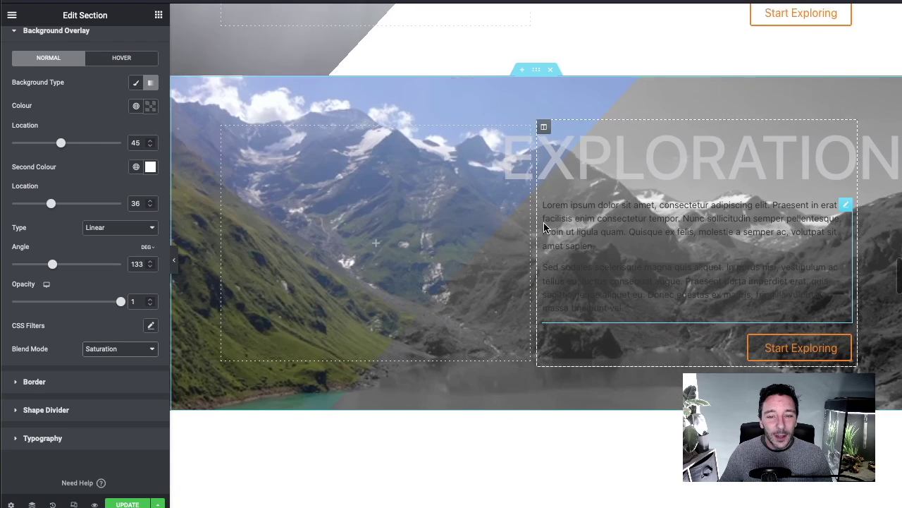
scroll(438, 221, "down", 1)
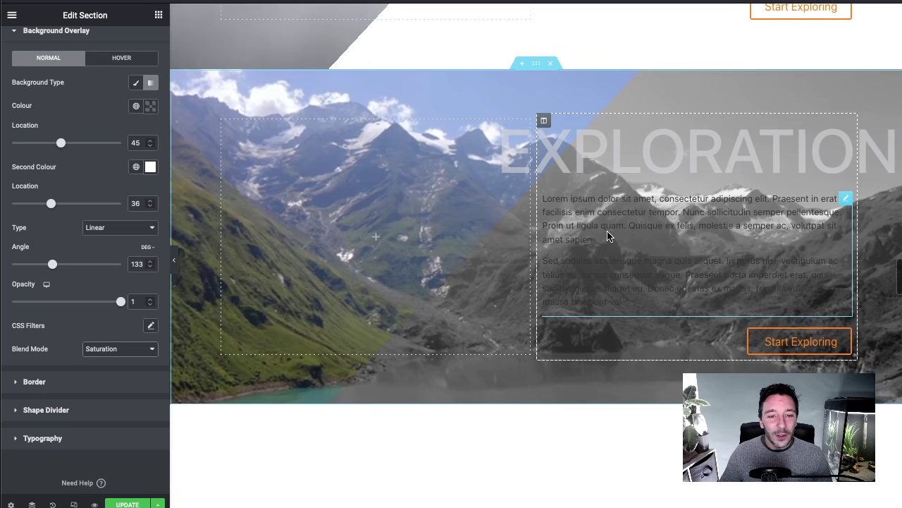
scroll(454, 233, "up", 2)
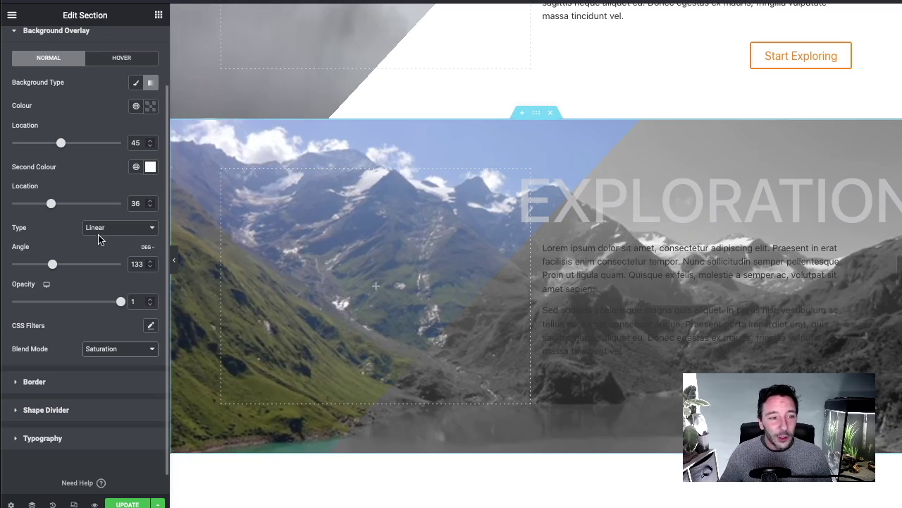
scroll(581, 201, "down", 3)
scroll(556, 268, "up", 3)
scroll(556, 268, "down", 4)
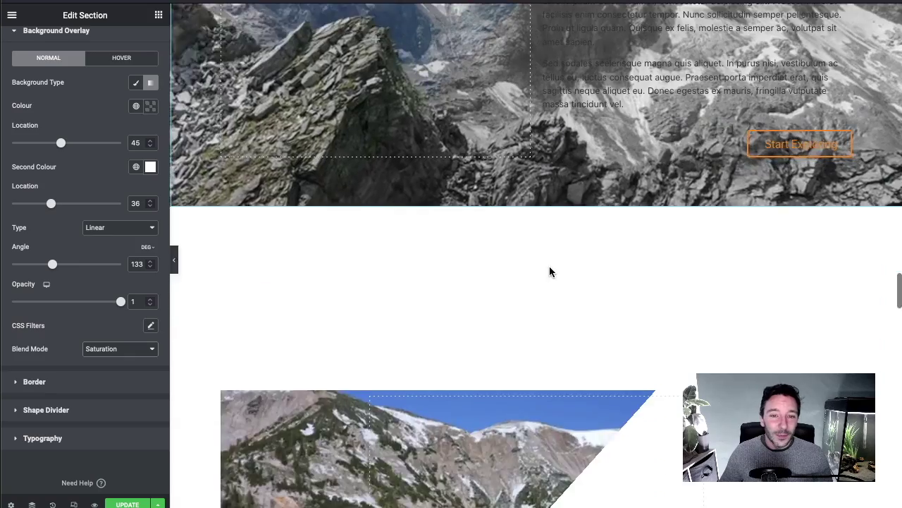
Set the paragraph's text colour to Global White in the Saturation-blended EXPLORATION section
scroll(550, 268, "up", 3)
left_click(846, 190)
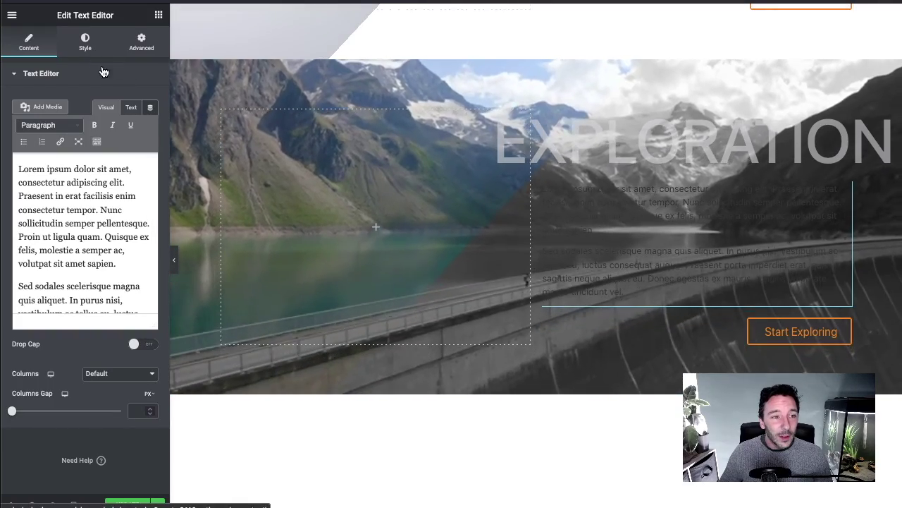
left_click(85, 42)
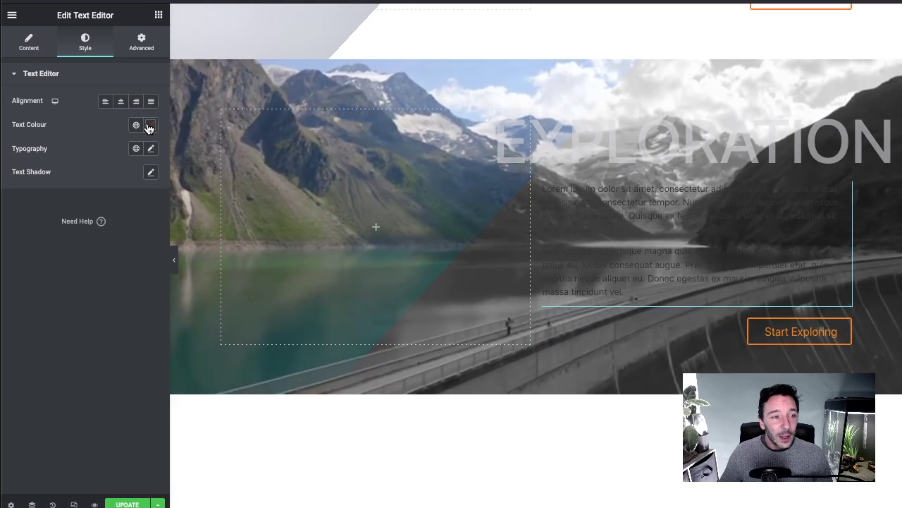
left_click(138, 127)
left_click(67, 256)
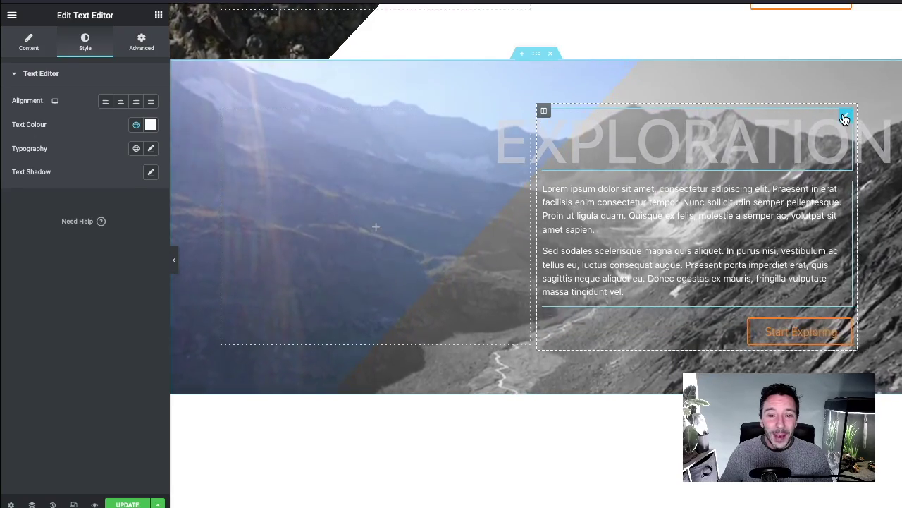
Set the EXPLORATION heading's text colour to Global White in the Saturation-blended section
left_click(846, 117)
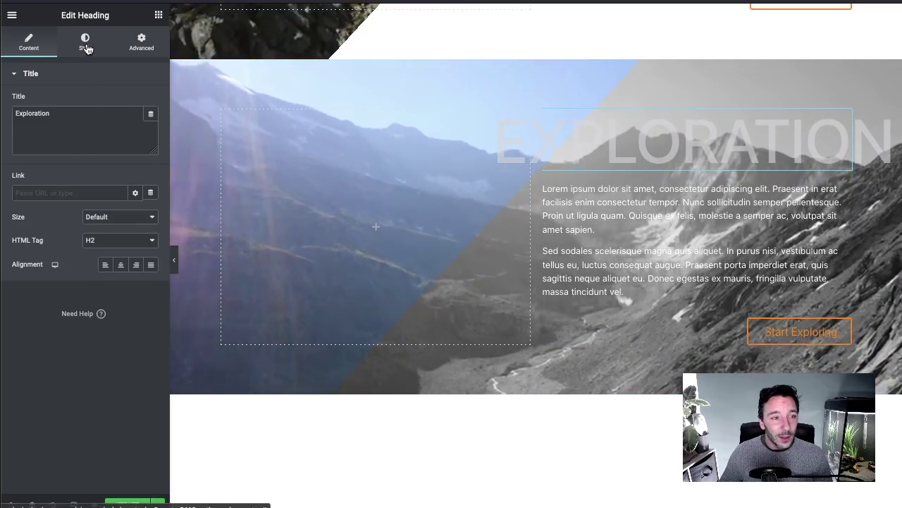
left_click(85, 42)
left_click(136, 101)
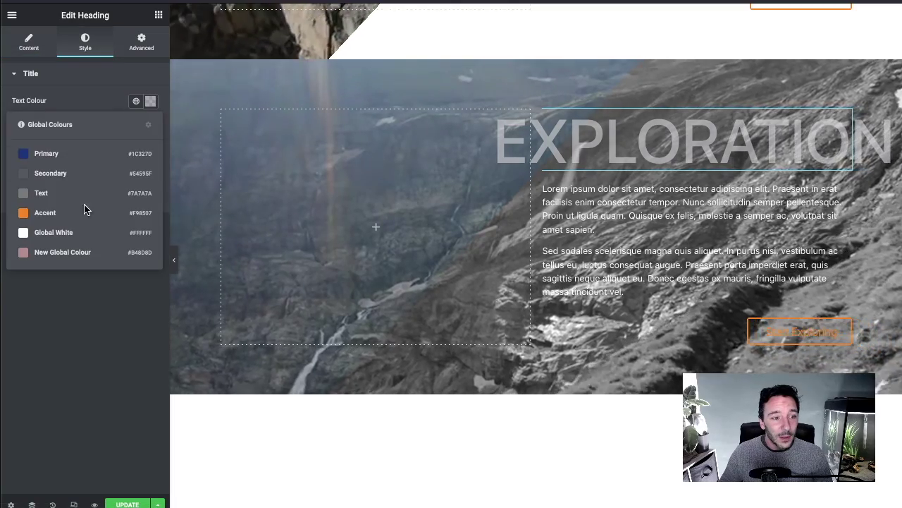
left_click(70, 233)
Examine the white heading and paragraph against the half-desaturated video and compare them with the white-overlay EXPLORATION section above
scroll(576, 244, "up", 2)
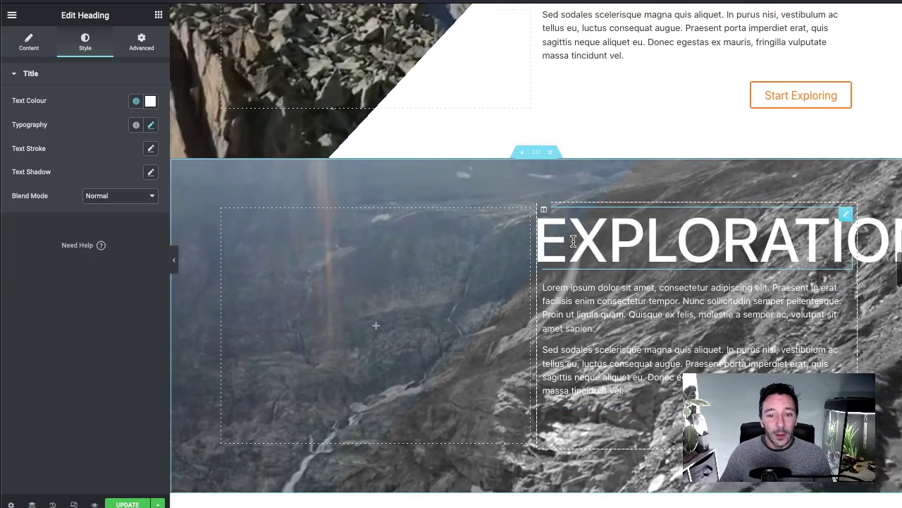
scroll(576, 245, "down", 3)
scroll(576, 245, "down", 1)
scroll(577, 246, "up", 1)
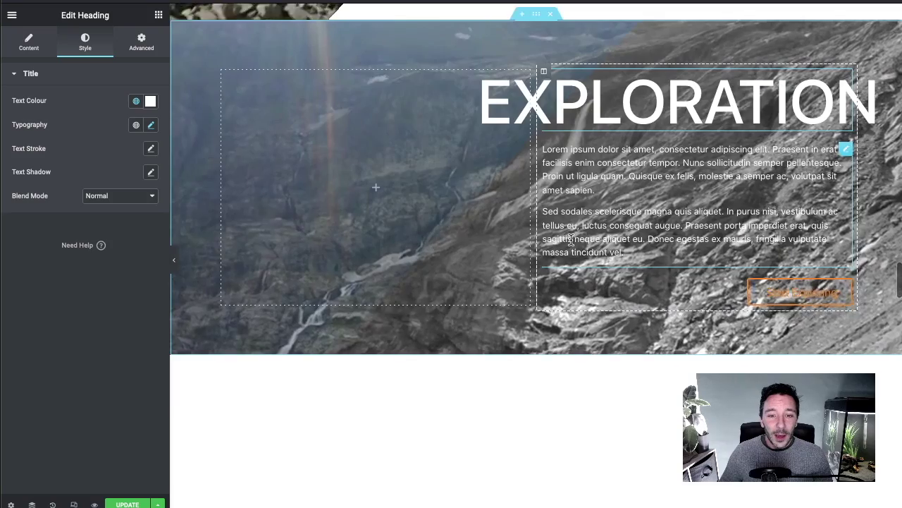
scroll(444, 235, "up", 1)
scroll(507, 215, "up", 5)
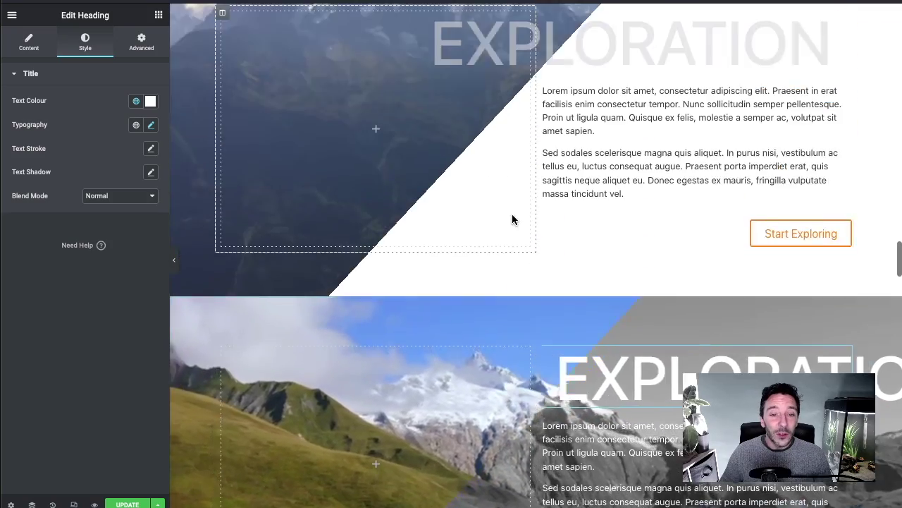
scroll(542, 316, "down", 3)
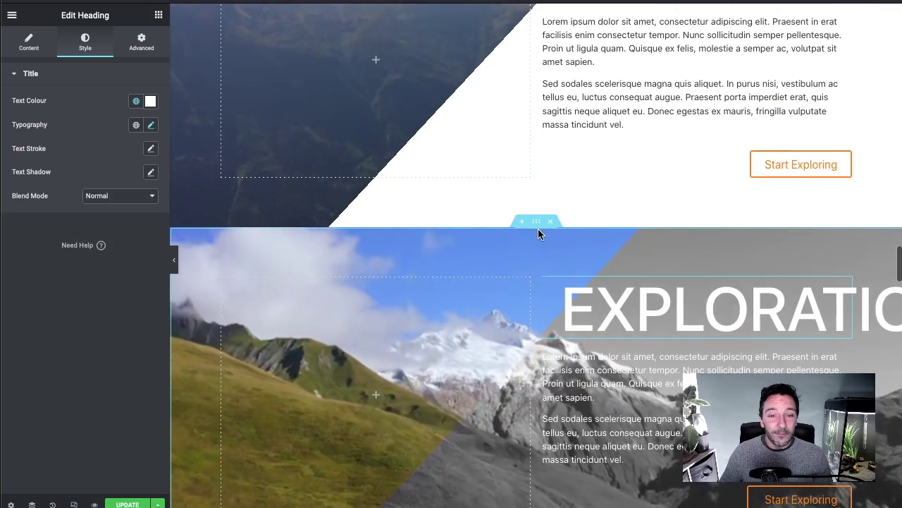
Open the half-desaturated section's background overlay settings and compare the section with the slanted EXPLORATION sections above it
left_click(537, 224)
scroll(500, 234, "down", 1)
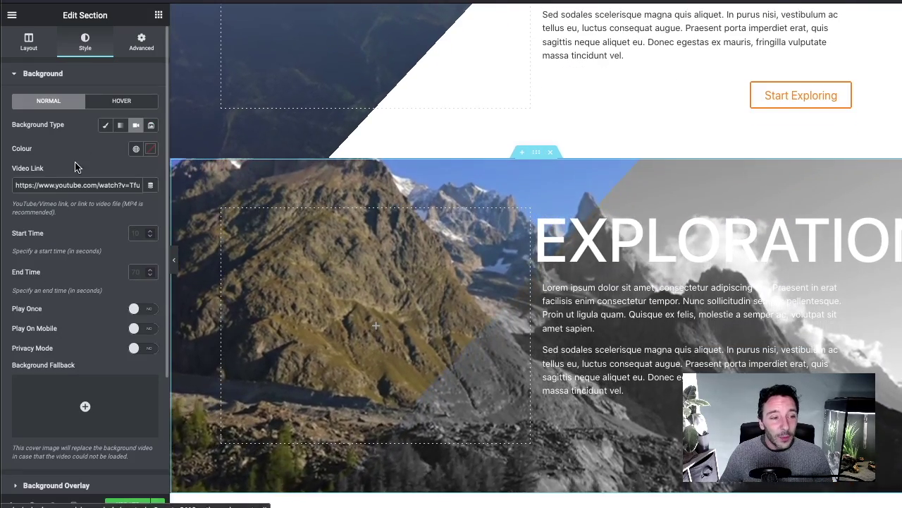
scroll(88, 224, "down", 2)
scroll(88, 224, "down", 1)
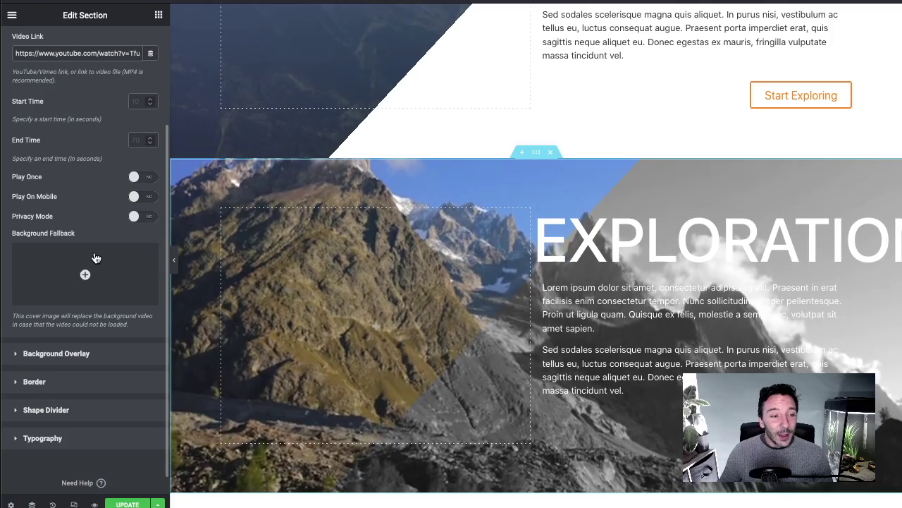
left_click(56, 354)
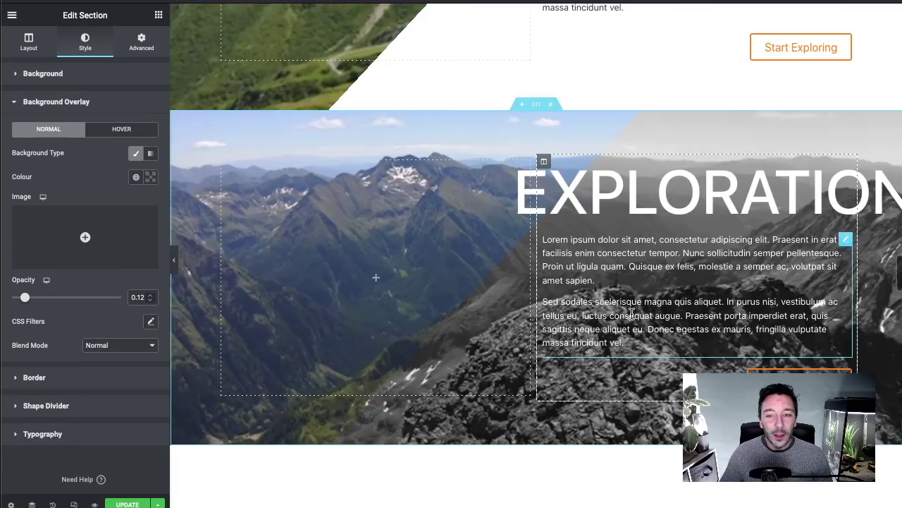
scroll(454, 225, "down", 2)
scroll(454, 226, "up", 1)
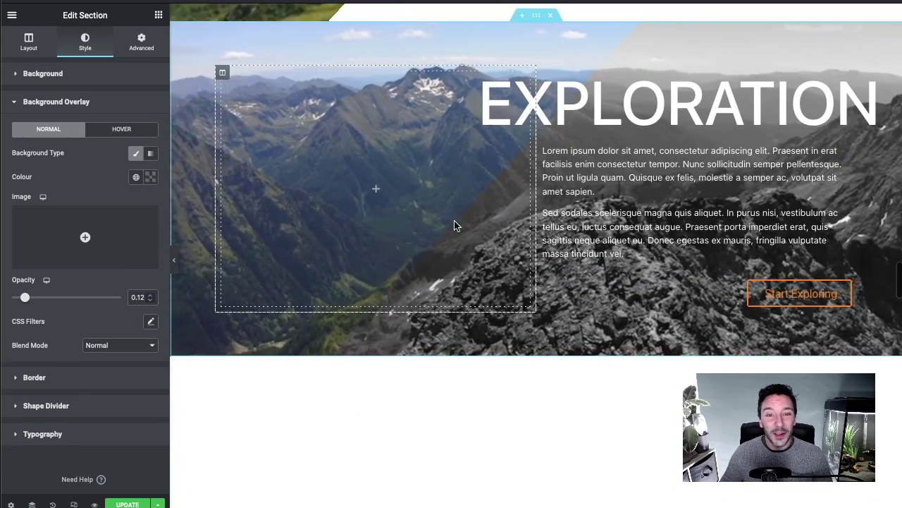
scroll(625, 236, "up", 3)
scroll(626, 234, "down", 1)
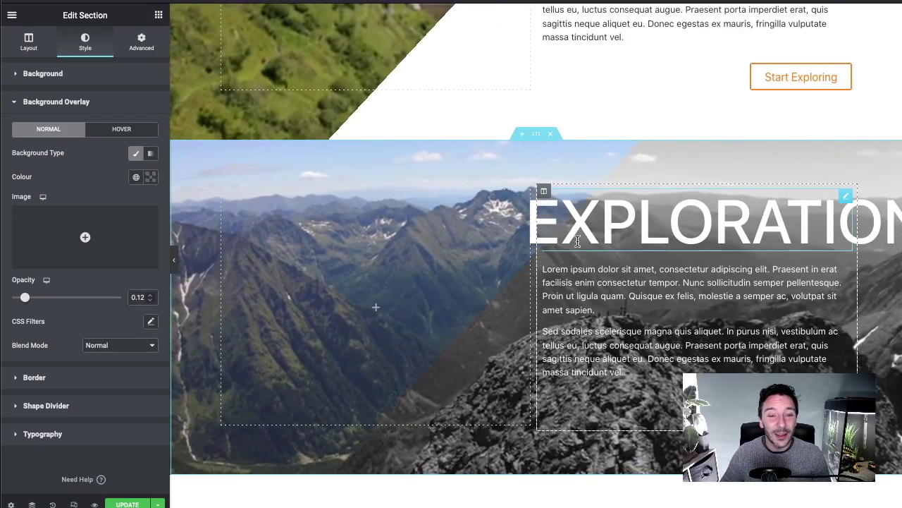
scroll(577, 241, "up", 8)
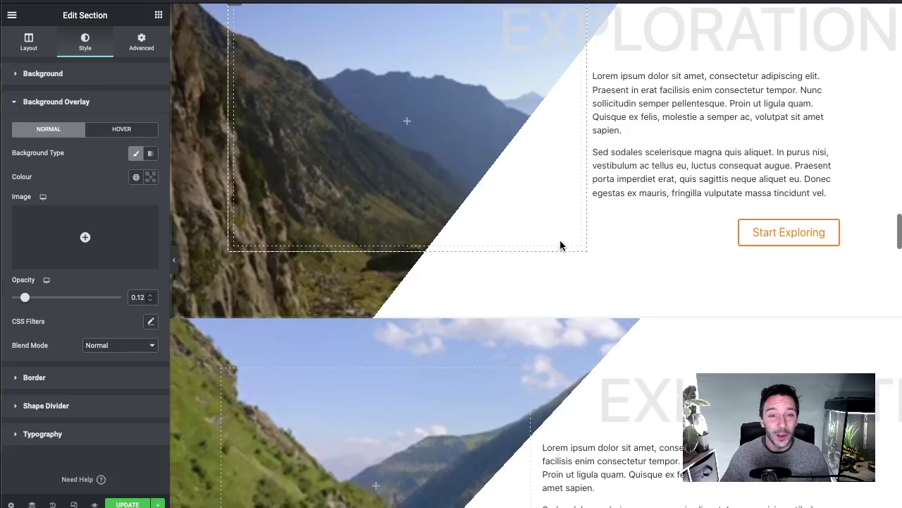